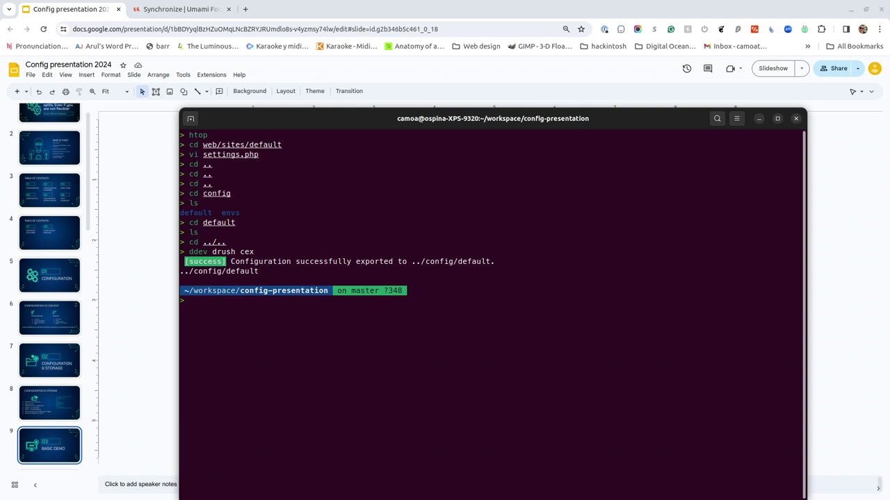
List the contents of the config/default directory in the terminal.
text(ls config/def)
key(Right)
key(Return)
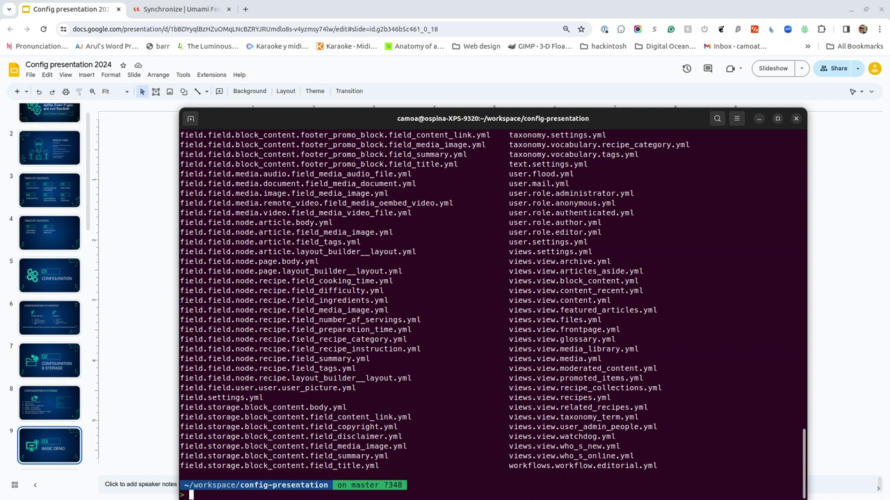
Switch to the Umami Drupal site in the browser and open its Configuration page in a separate tab.
click(196, 10)
click(196, 10)
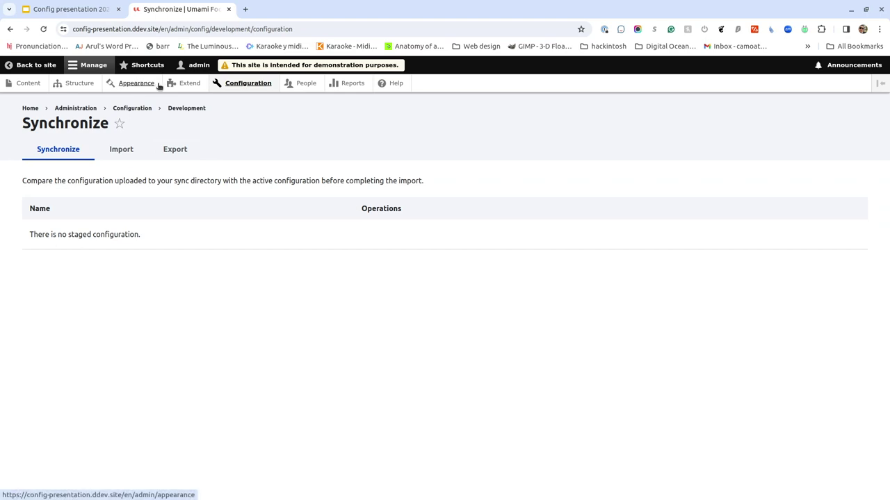
right_click(233, 86)
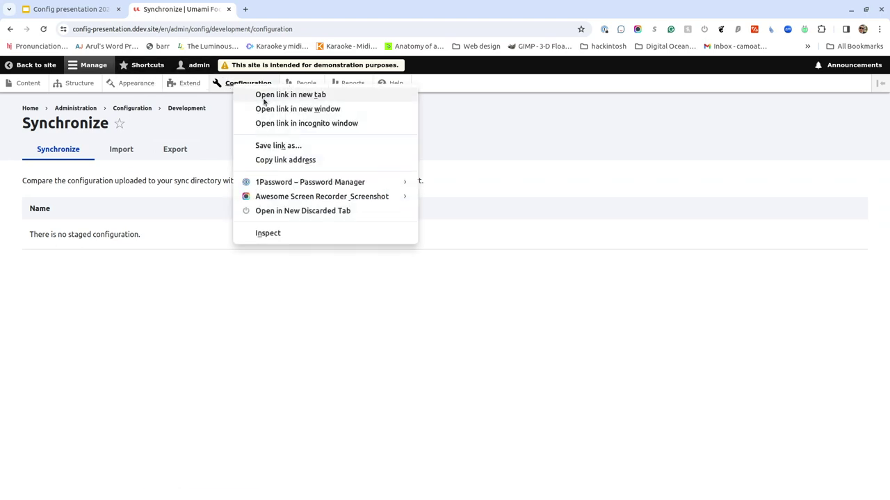
click(290, 95)
click(278, 10)
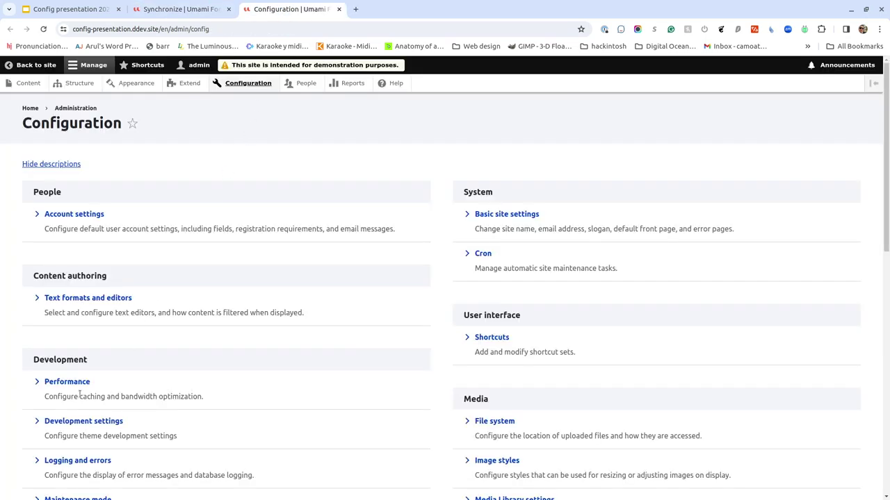
In the site's Performance settings, set the browser and proxy cache maximum age to <no caching> and save the configuration.
click(77, 384)
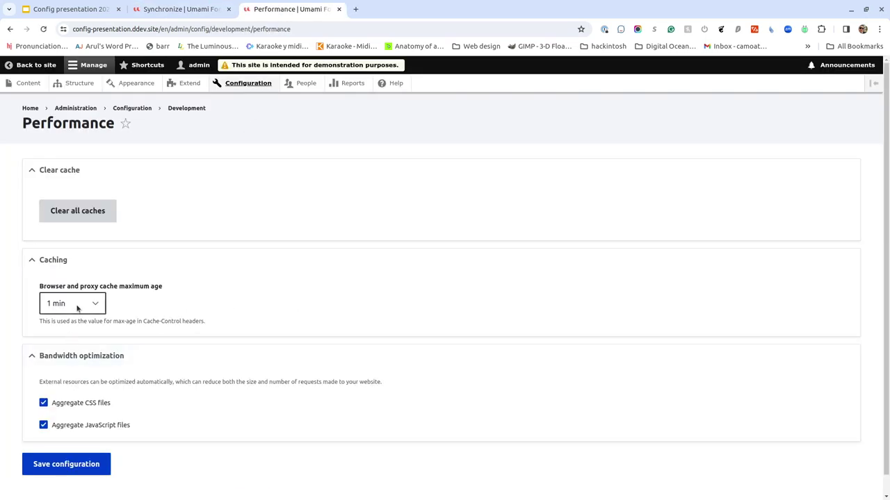
click(76, 305)
click(74, 319)
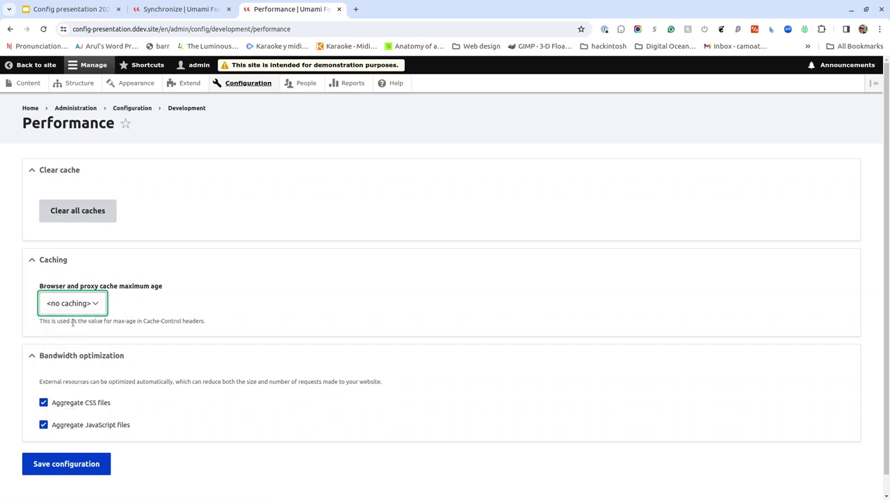
click(78, 469)
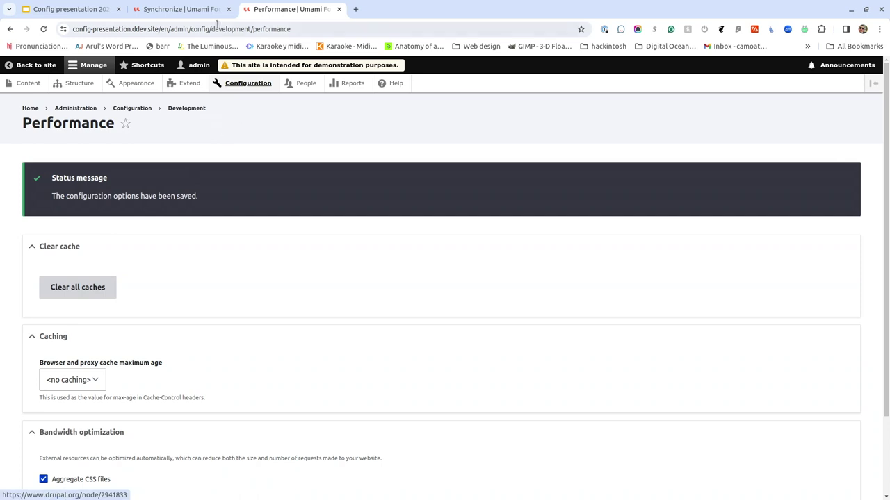
Reload the Synchronize page and view the differences between active and staged configuration for system.performance.
click(186, 12)
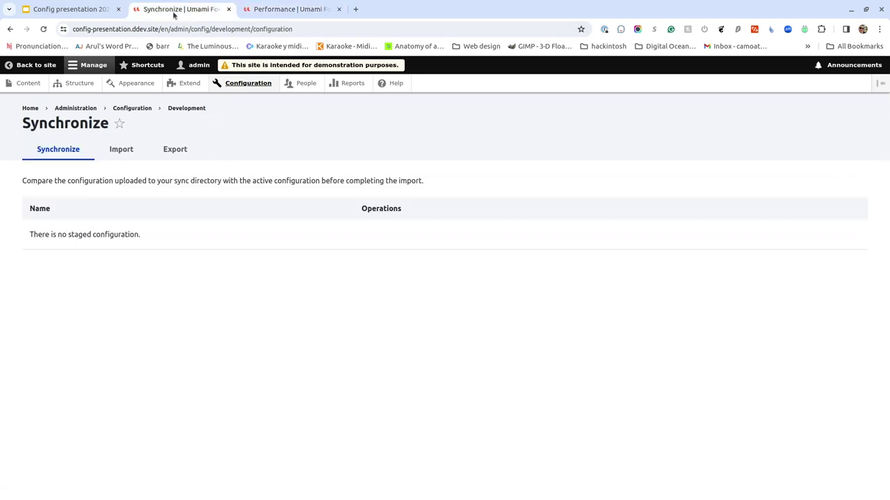
click(43, 29)
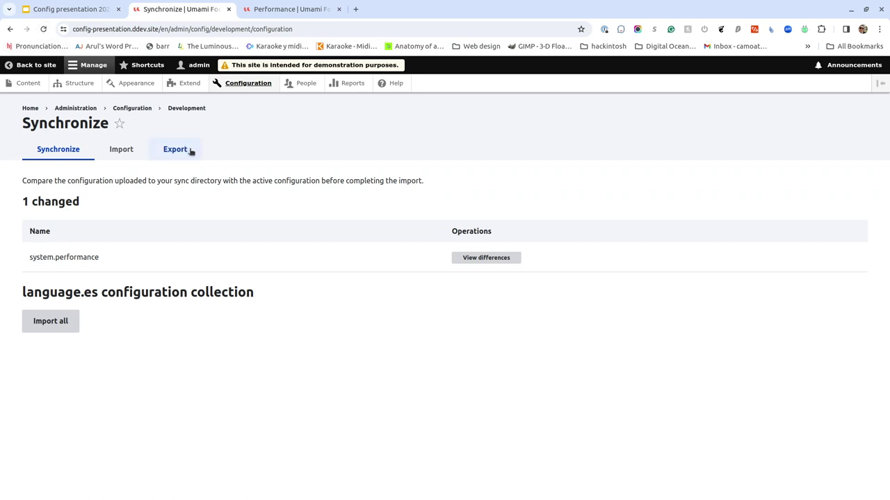
click(477, 257)
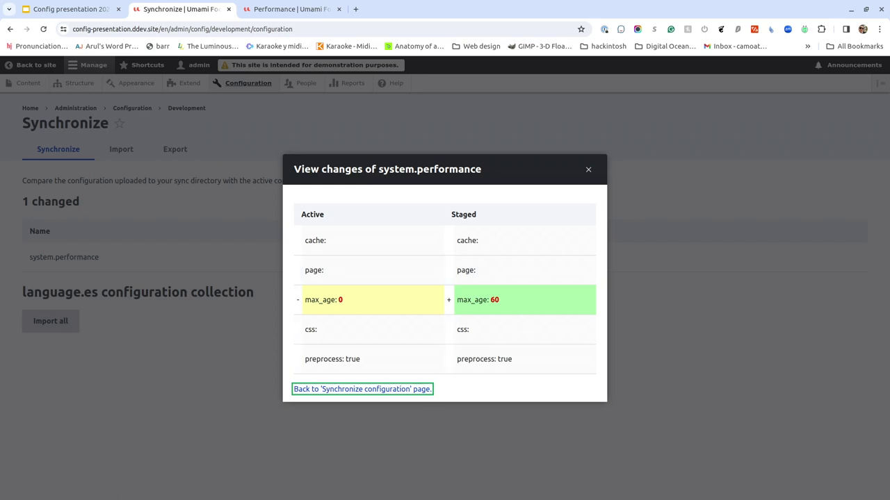
Switch to the terminal and recall the earlier ddev drush cex command at the prompt.
key(alt+Tab)
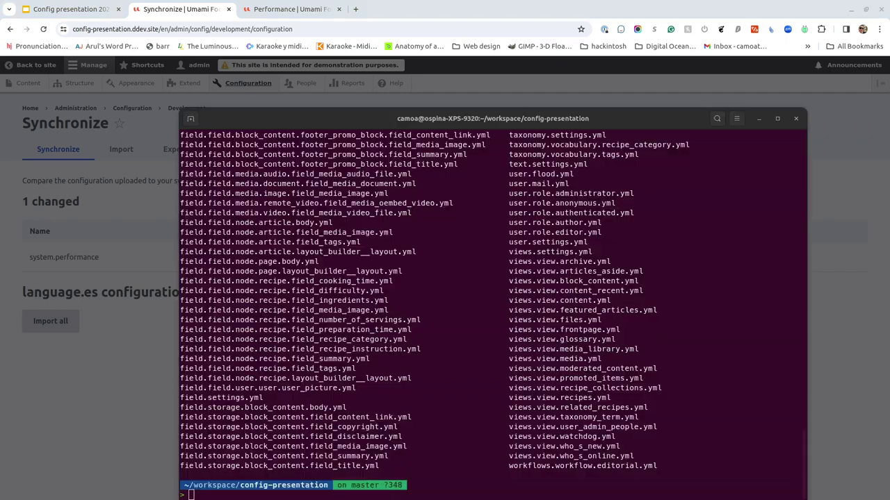
key(super+h)
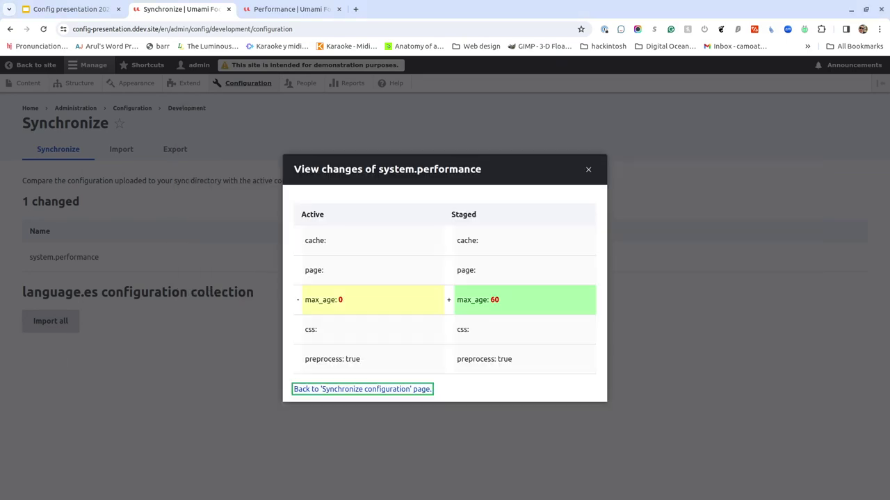
key(alt+Tab)
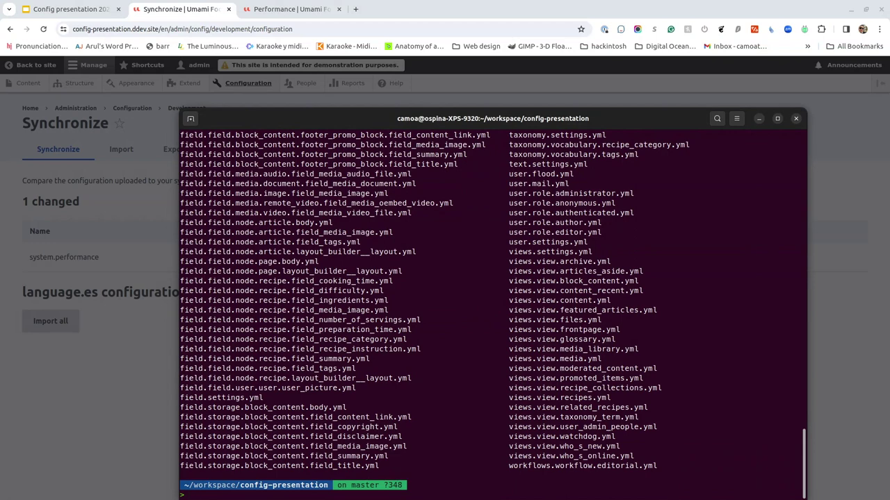
key(Up)
key(Up)
Enlarge the terminal text by setting the Unnamed profile's MesloLGS NF custom font to size 17.
drag(303, 116, 243, 71)
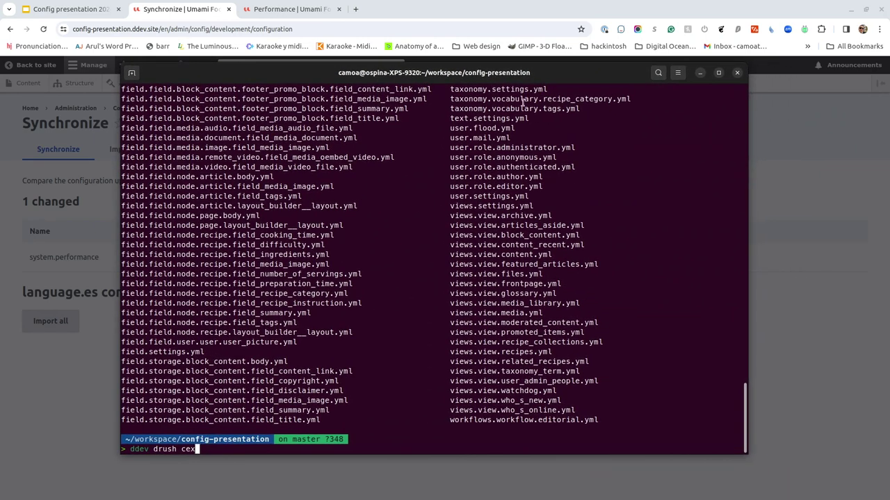
click(678, 72)
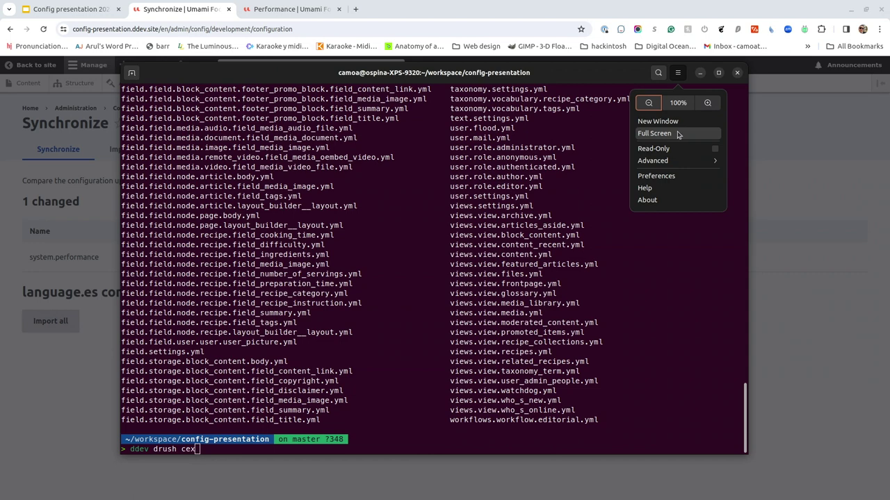
click(672, 176)
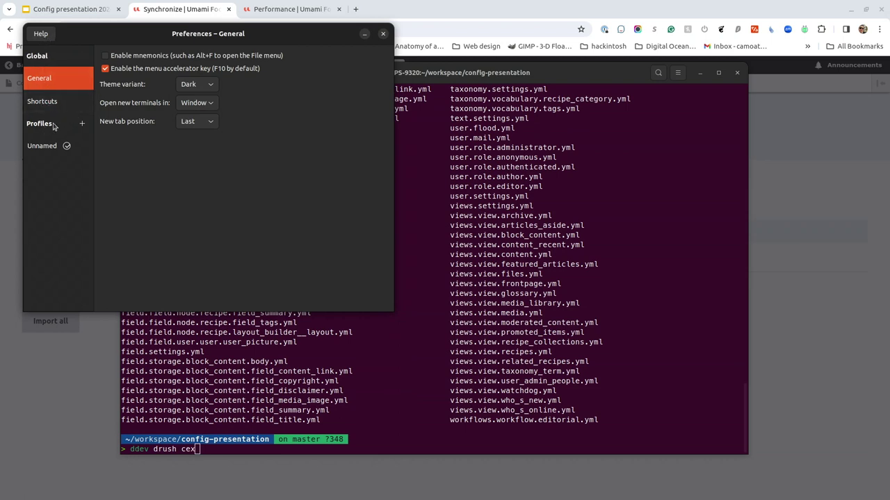
click(48, 146)
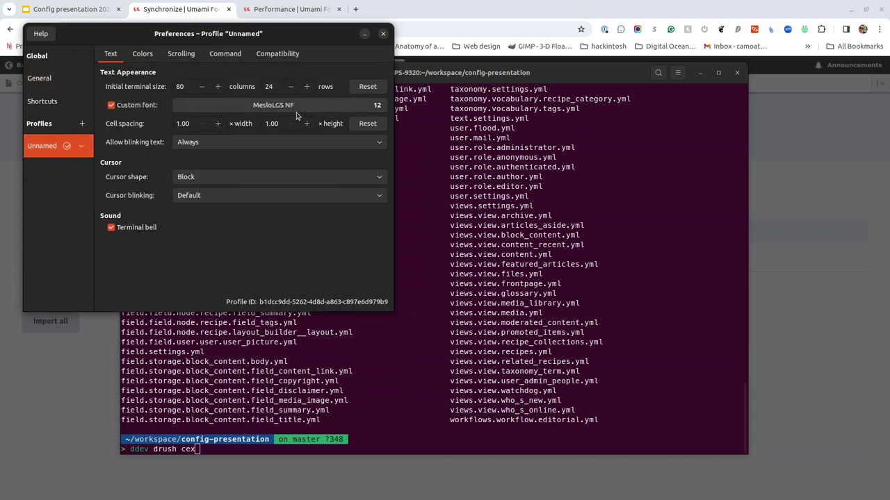
click(381, 106)
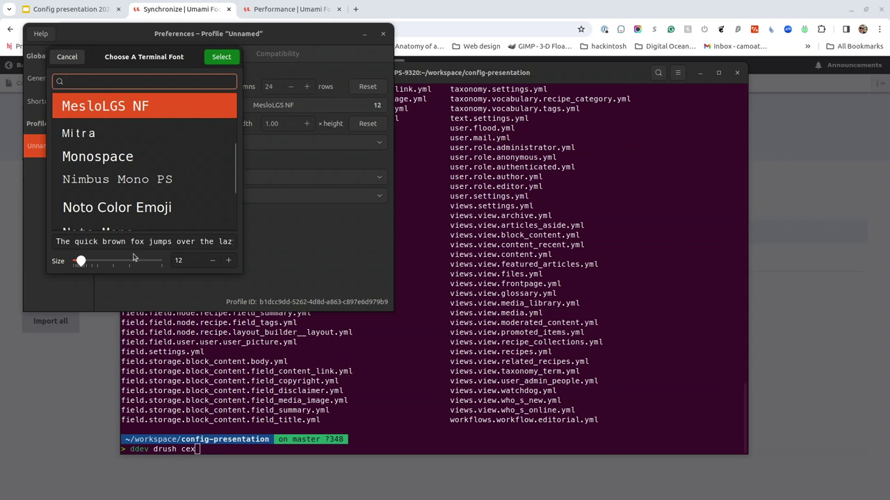
click(228, 261)
click(228, 260)
click(228, 260)
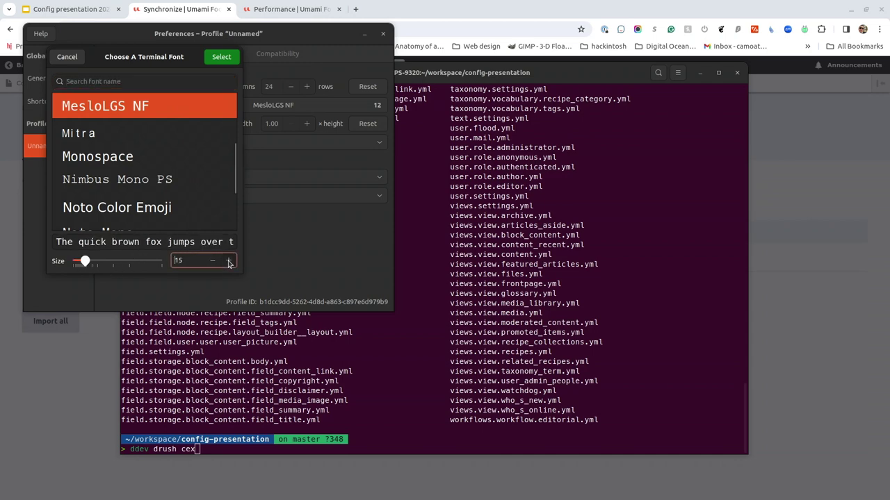
click(228, 261)
click(228, 260)
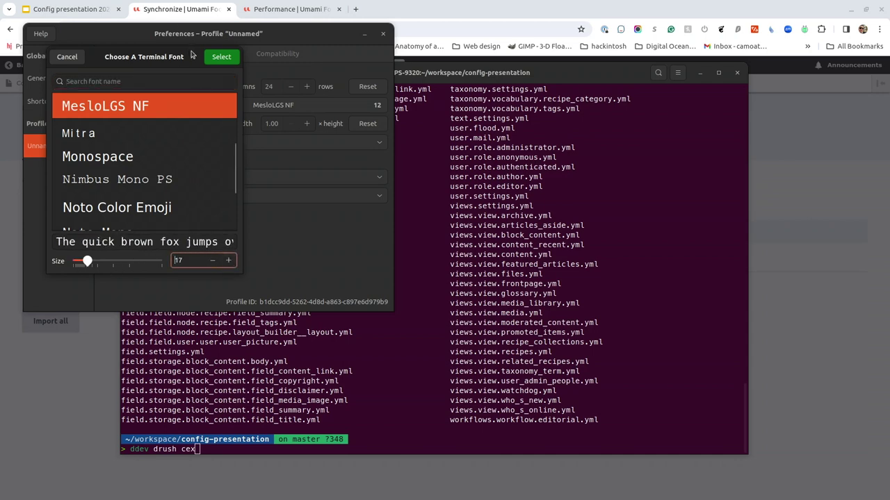
click(217, 57)
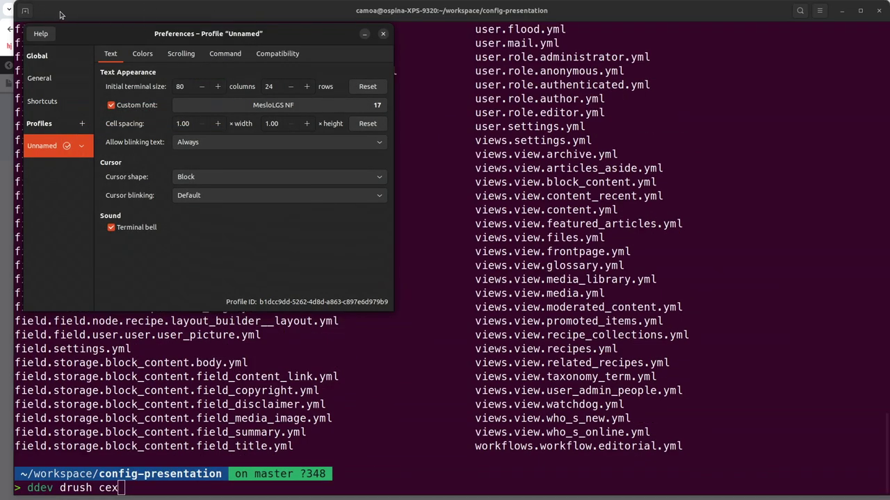
click(382, 34)
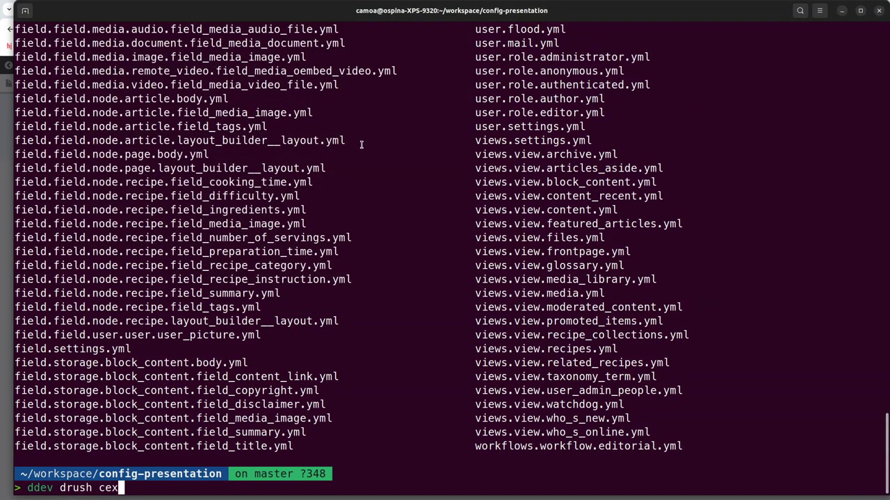
Run ddev drush cex to list the configuration differences, and answer no to replacing the exported .yml files.
key(Return)
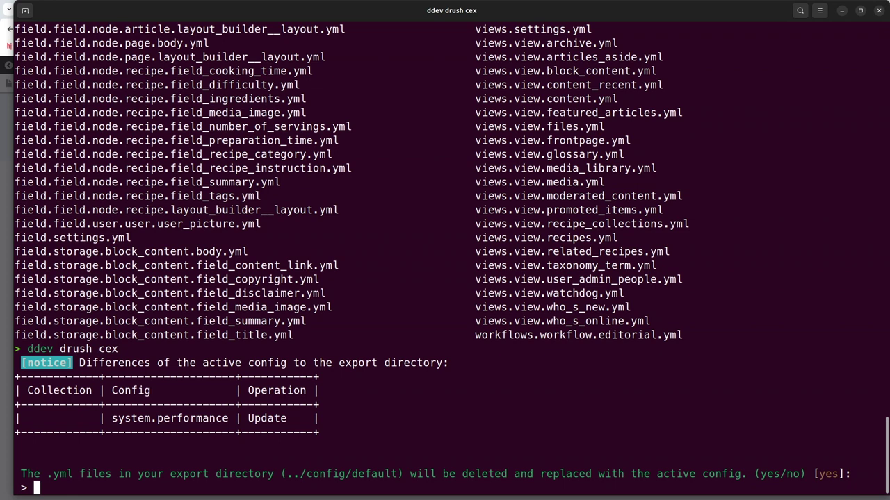
text(no)
key(Return)
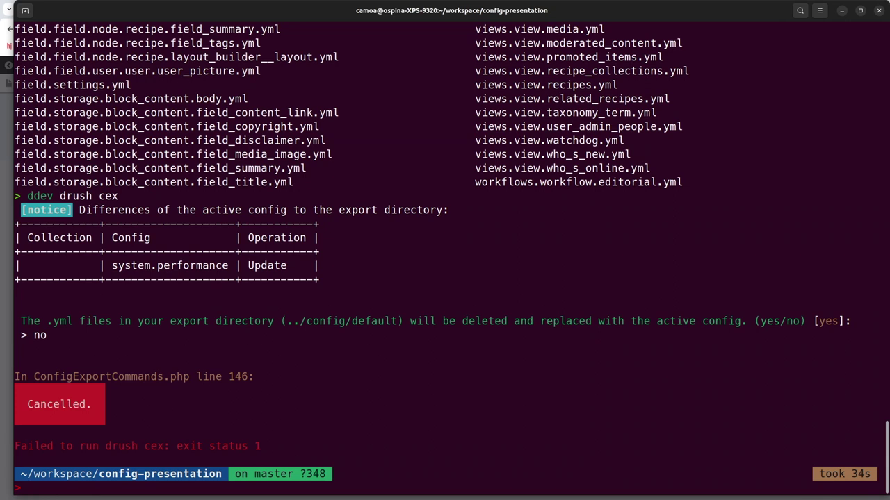
Import the exported configuration into the site with ddev drush cim, answering y to the listed changes.
key(Up)
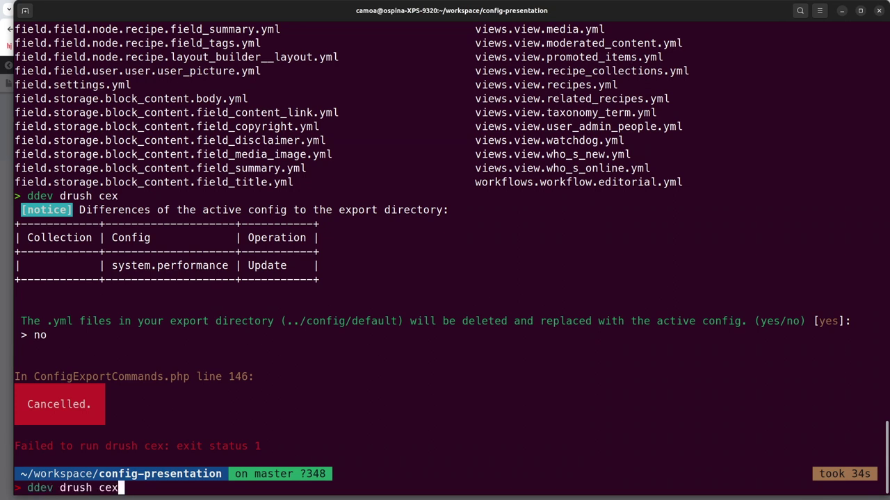
text(\\)
key(BackSpace)
key(BackSpace)
key(BackSpace)
key(BackSpace)
text(im)
key(Return)
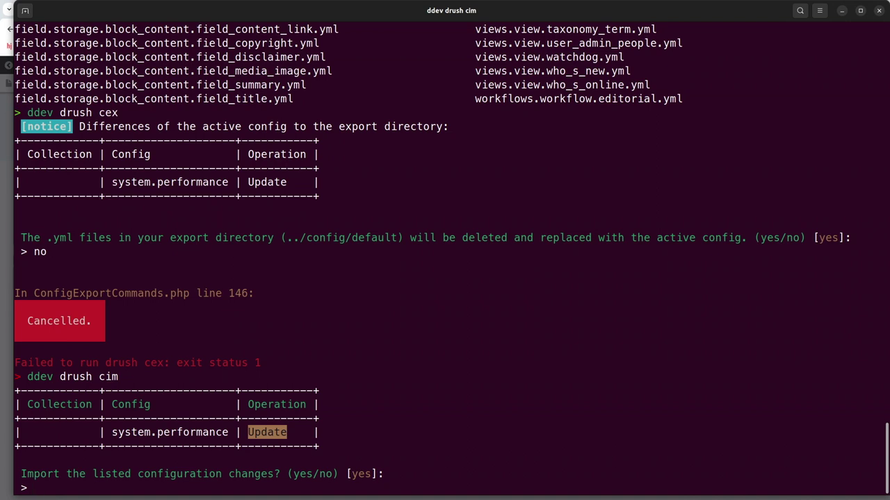
text(y)
key(Return)
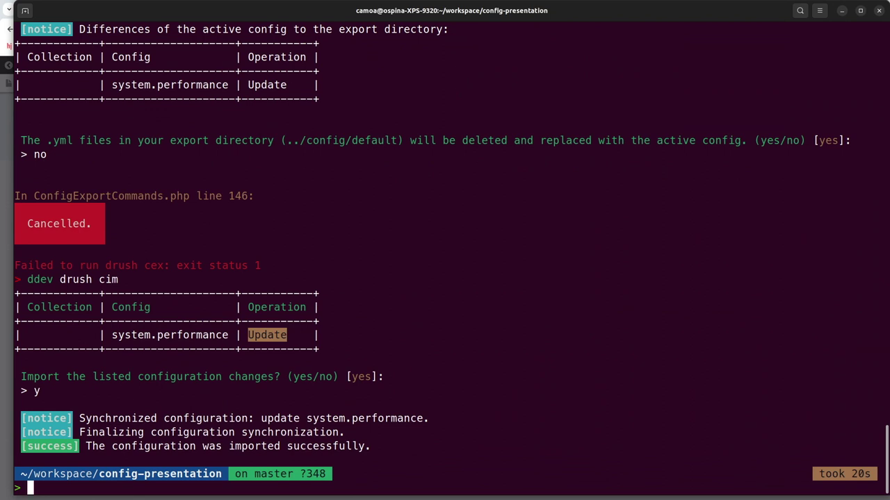
Run ddev drush cex again to compare the active configuration with the export directory.
key(Up)
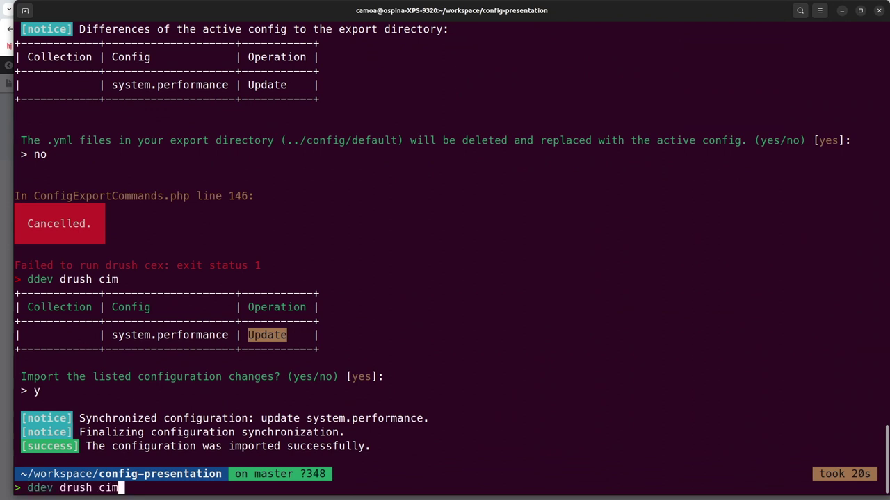
key(BackSpace)
key(BackSpace)
text(ex)
key(Return)
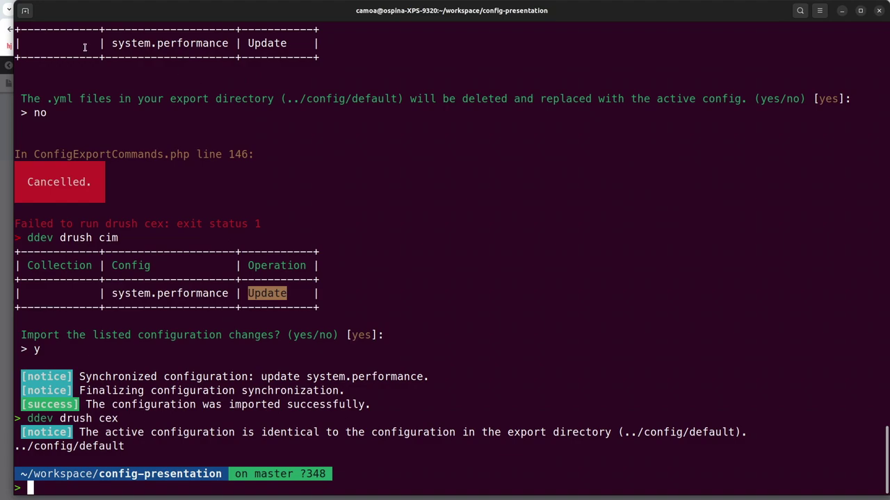
Switch to the browser and show the bulleted Basic Demo slide of the Config presentation 2024.
click(6, 115)
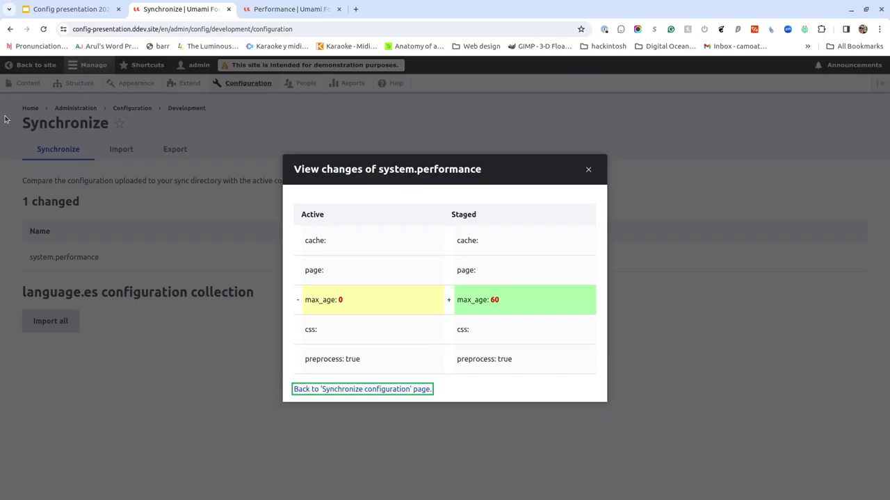
click(76, 10)
key(Down)
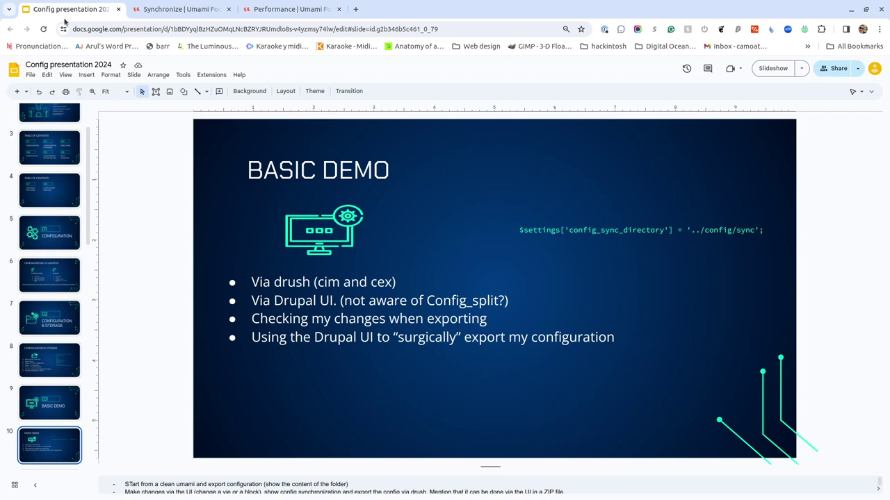
Return to the Drupal Synchronize page, close the system.performance differences, and open the configuration Export page.
click(278, 10)
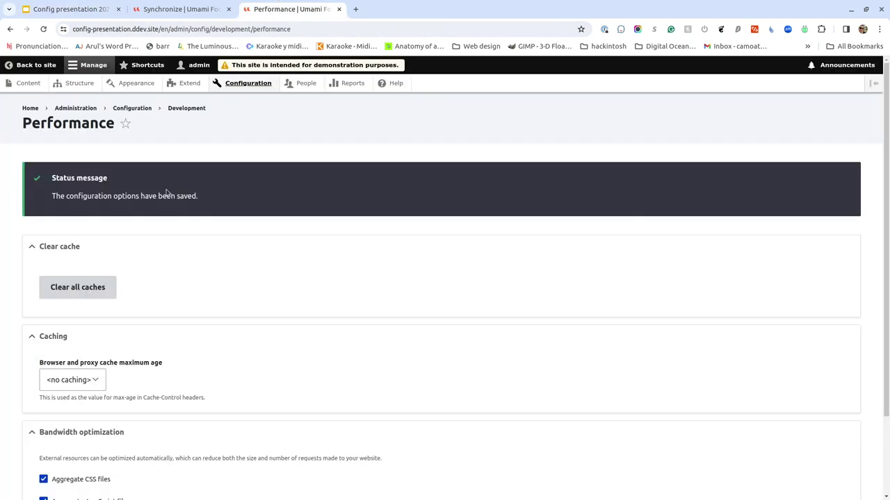
click(181, 9)
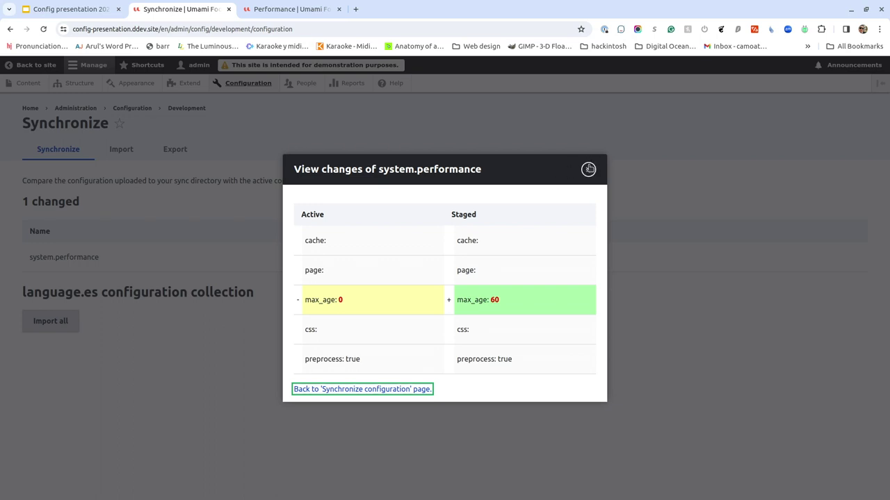
click(588, 170)
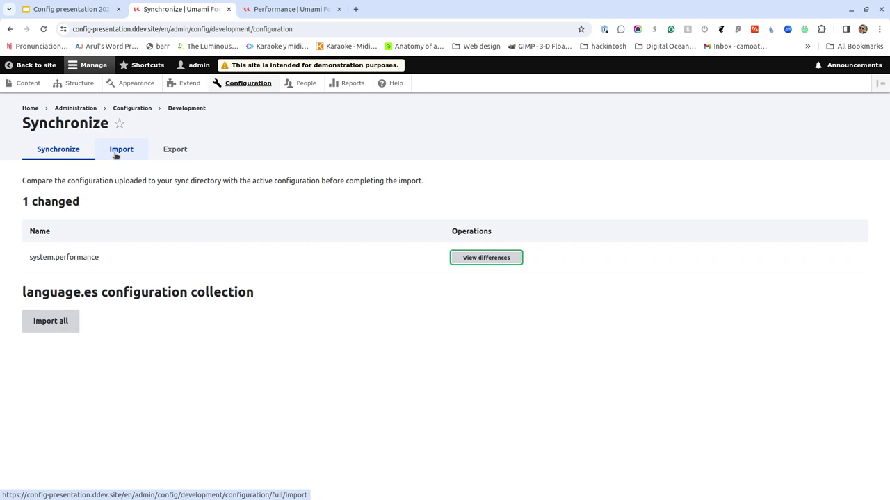
click(173, 150)
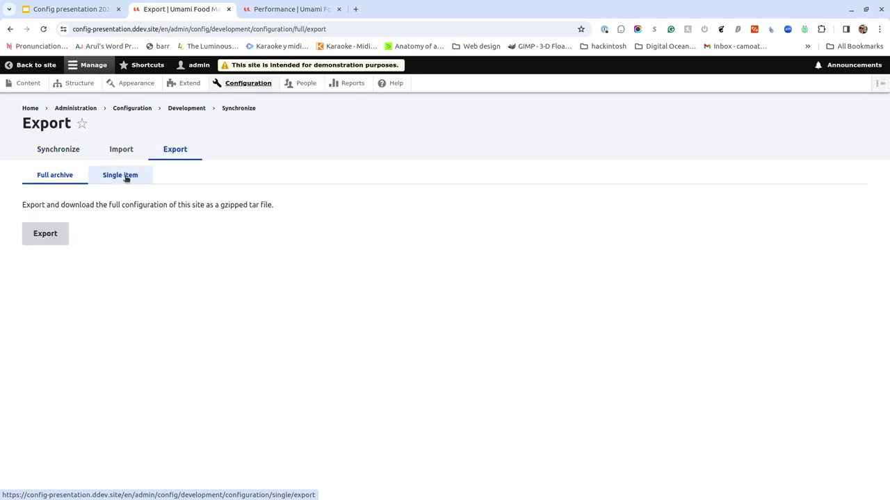
Open the single item configuration export and choose the Simple configuration item system.performance.
click(126, 178)
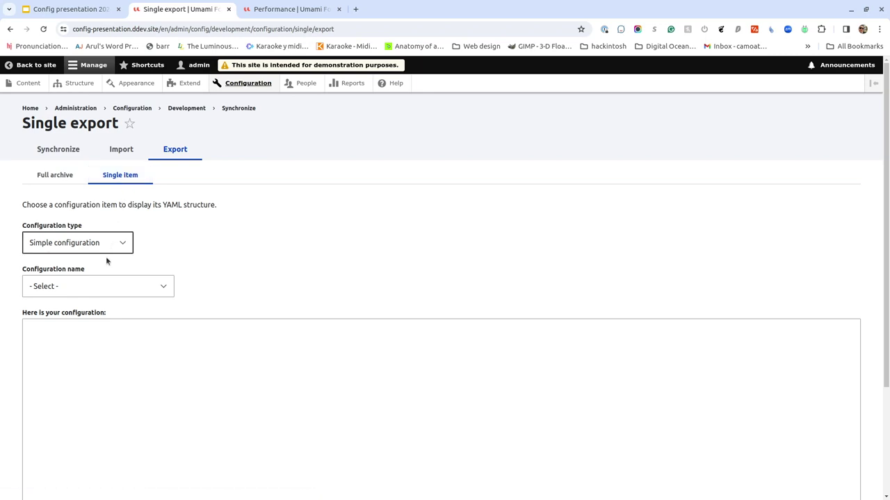
click(101, 293)
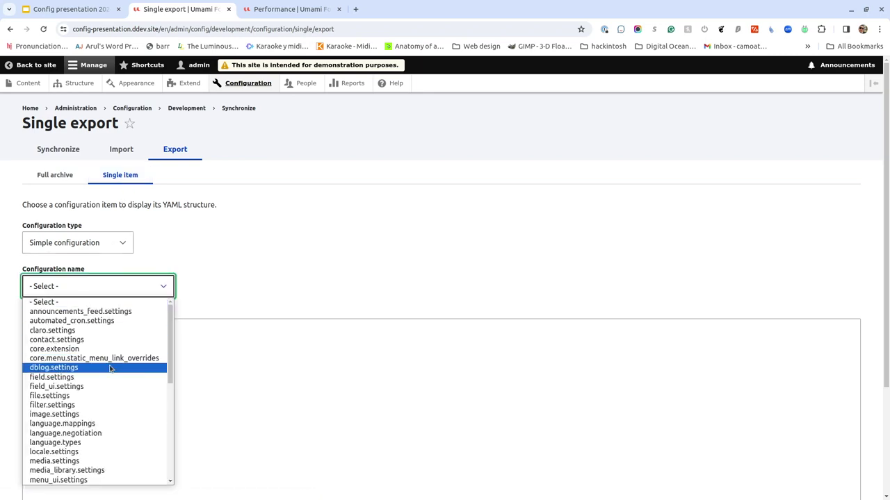
text(system.advisories)
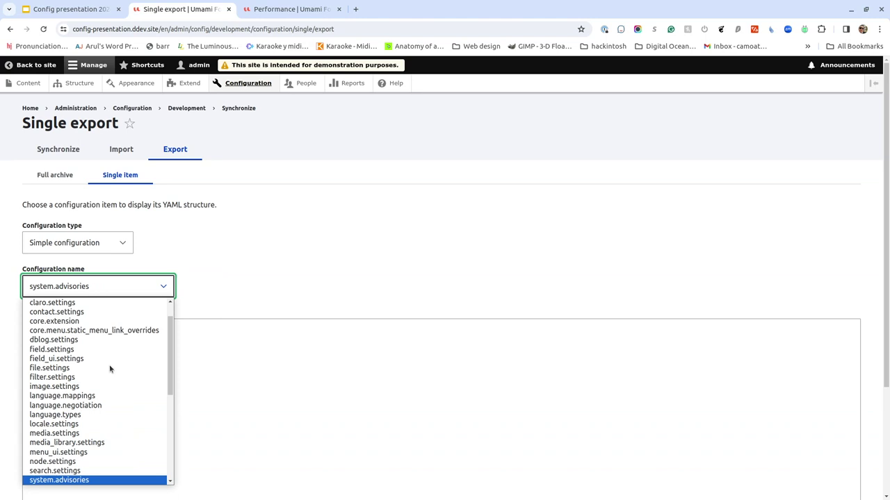
key(Down)
key(Down)
key(Down)
key(Down)
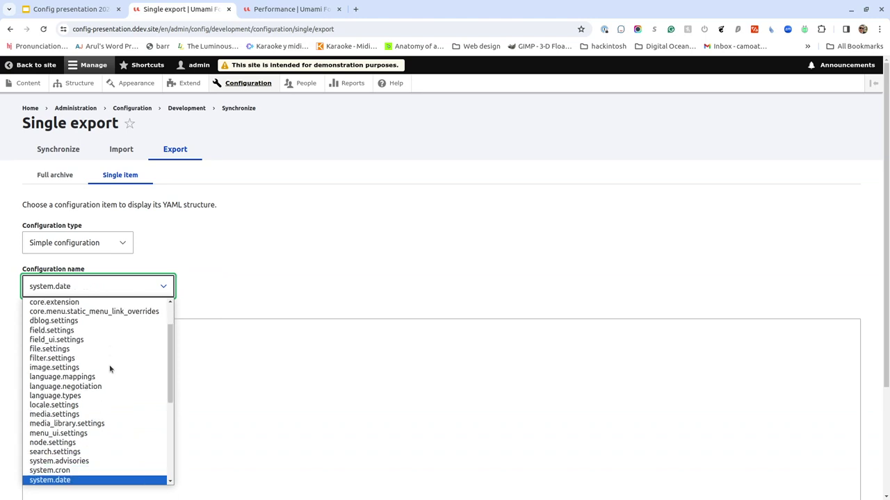
key(Down)
key(Down)
key(Down)
key(Down)
key(Down)
key(Down)
key(Down)
key(Down)
key(Down)
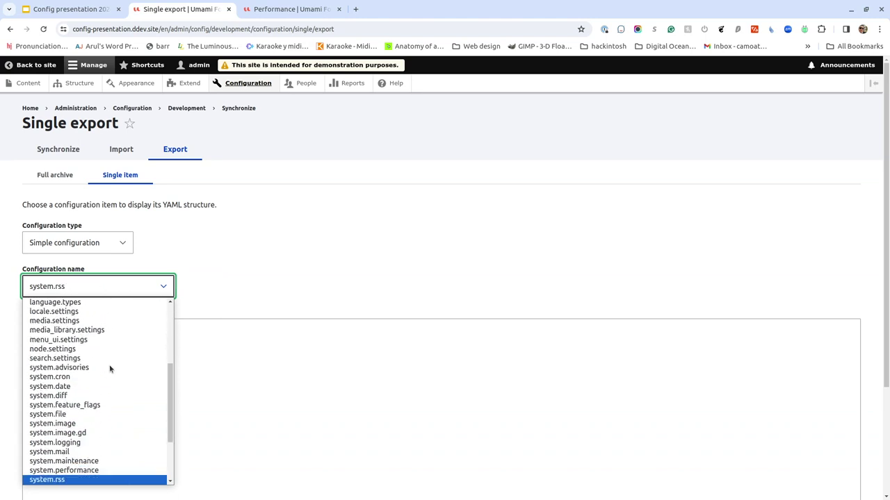
key(Up)
key(Up)
key(Return)
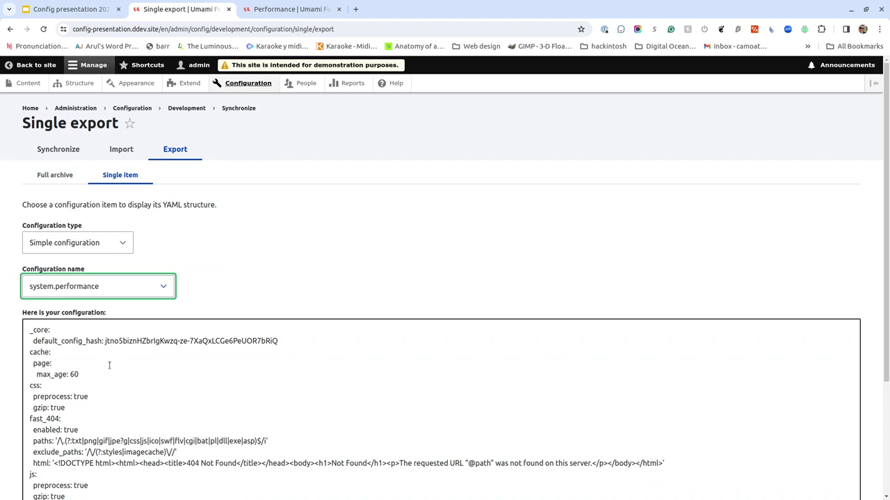
Look through the configuration types available for single export without changing the chosen type.
click(125, 243)
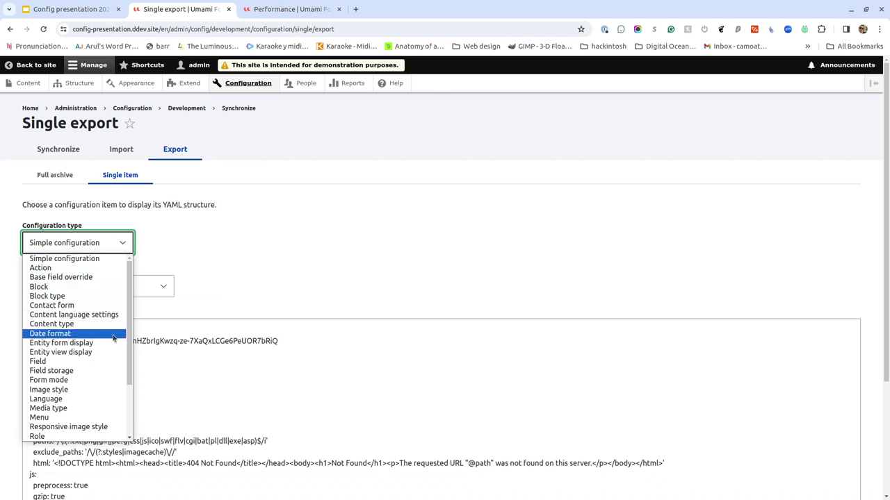
scroll(125, 385, down, 2)
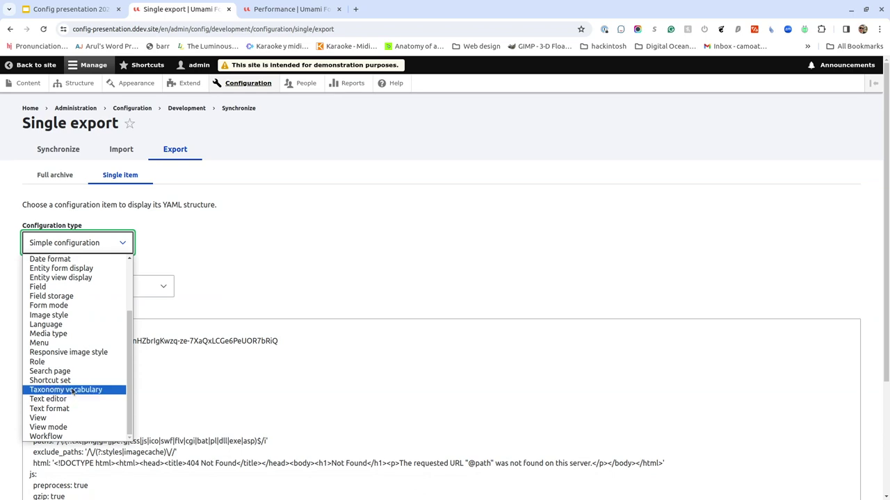
click(245, 297)
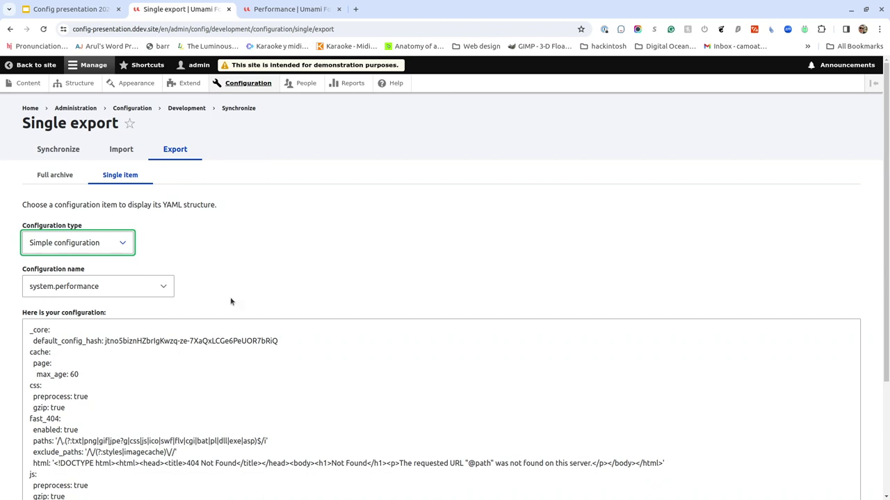
Copy the complete exported YAML of system.performance.
scroll(182, 315, down, 3)
click(180, 314)
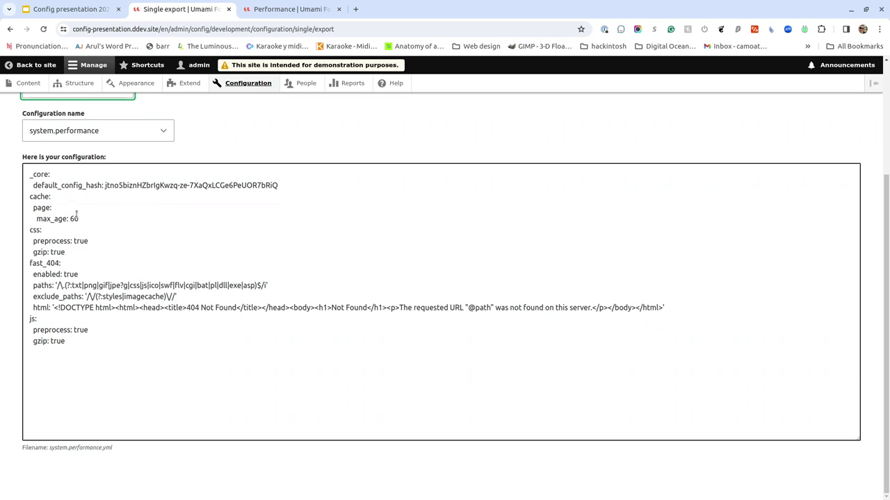
drag(24, 170, 88, 363)
key(ctrl+c)
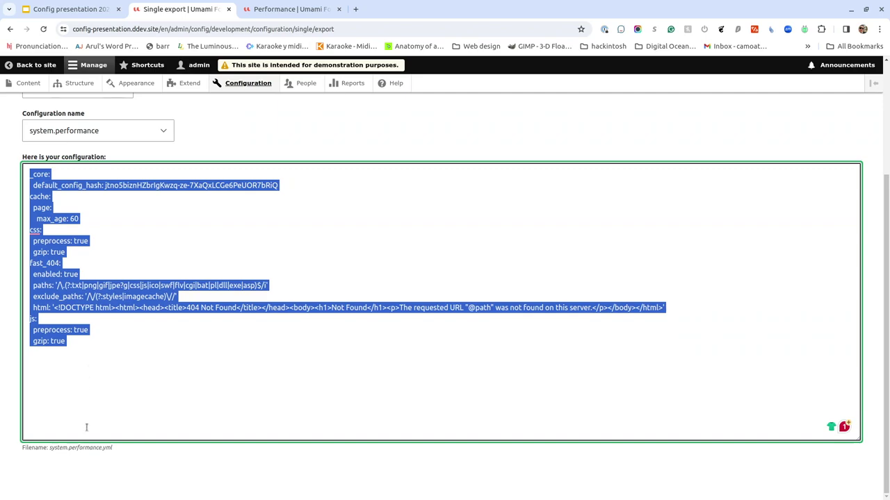
Switch to the terminal and open config/default/system.performance.yml in vi.
key(alt+Tab)
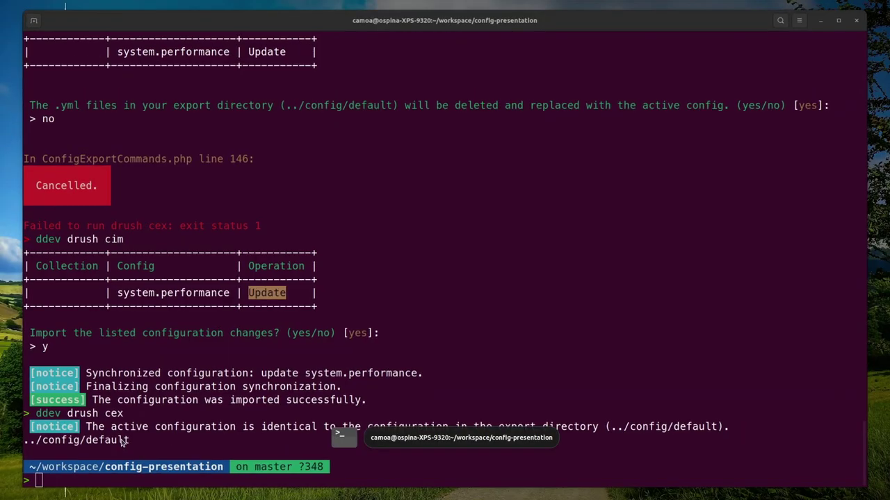
text(vi)
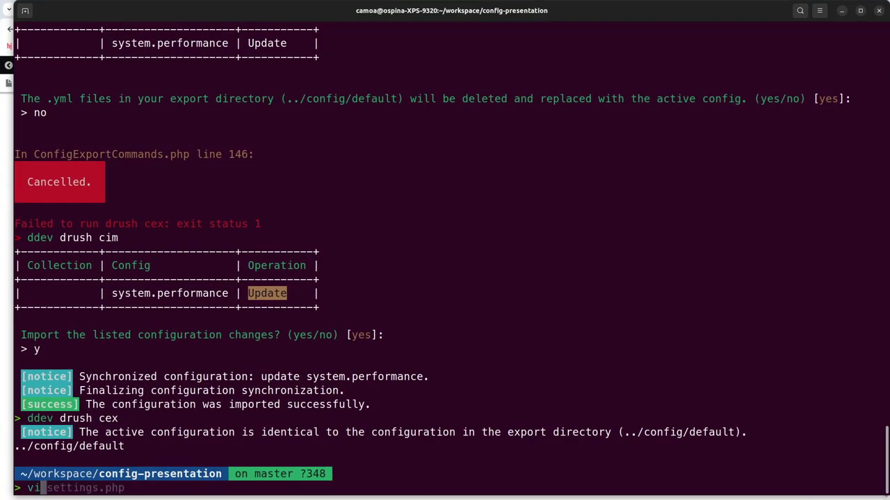
text( config/)
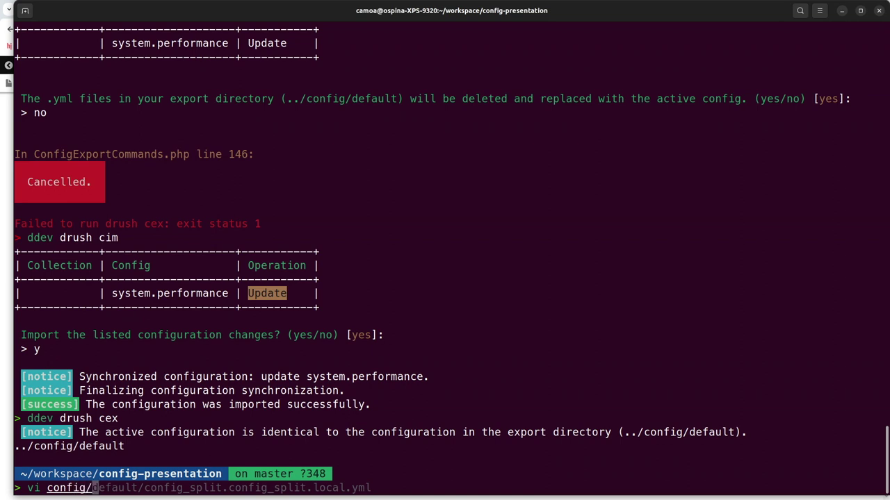
text(default/sys)
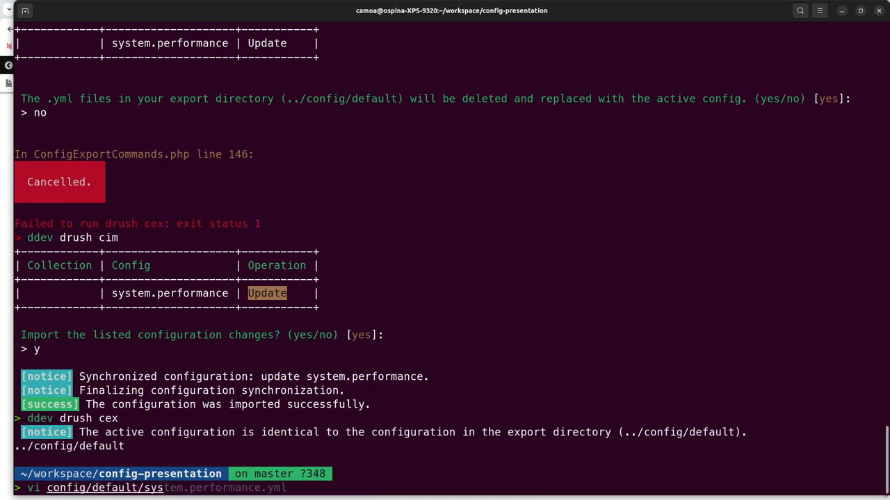
text(tem.p)
key(Tab)
key(Return)
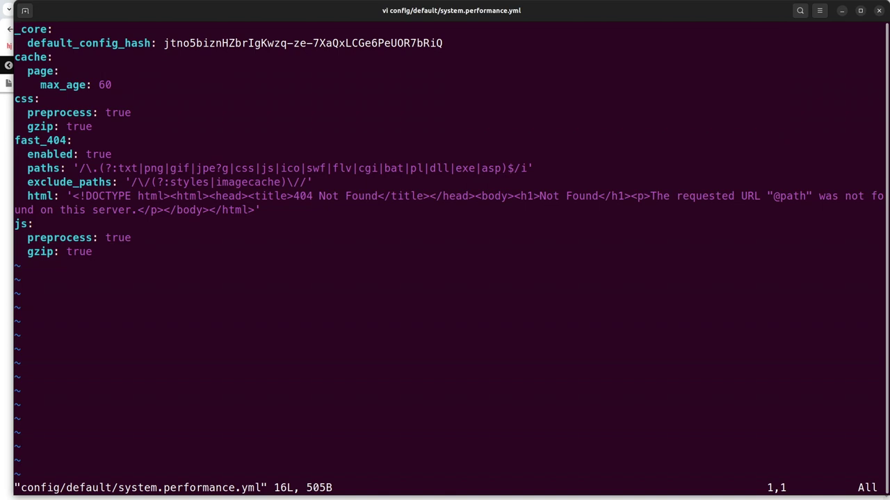
Delete all lines of system.performance.yml in vi.
key(Down)
key(Down)
key(Down)
key(Down)
key(Right)
key(Right)
key(Right)
key(Right)
key(Right)
key(Right)
key(Right)
key(Right)
key(Right)
key(Right)
key(Right)
key(Right)
key(Right)
key(x)
key(Up)
key(Up)
key(Up)
key(Up)
key(Down)
key(k)
key(1)
key(0)
key(0)
key(0)
key(d)
key(d)
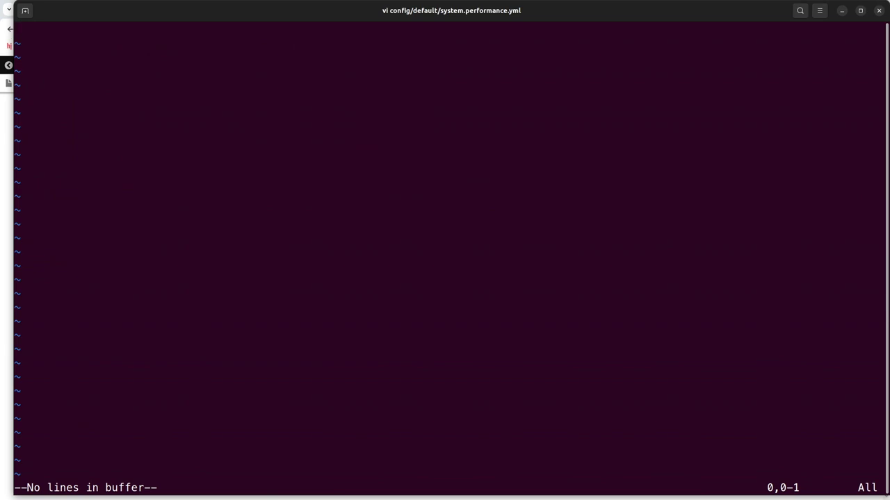
Insert the copied system.performance configuration into the empty file, save it and quit vi.
key(i)
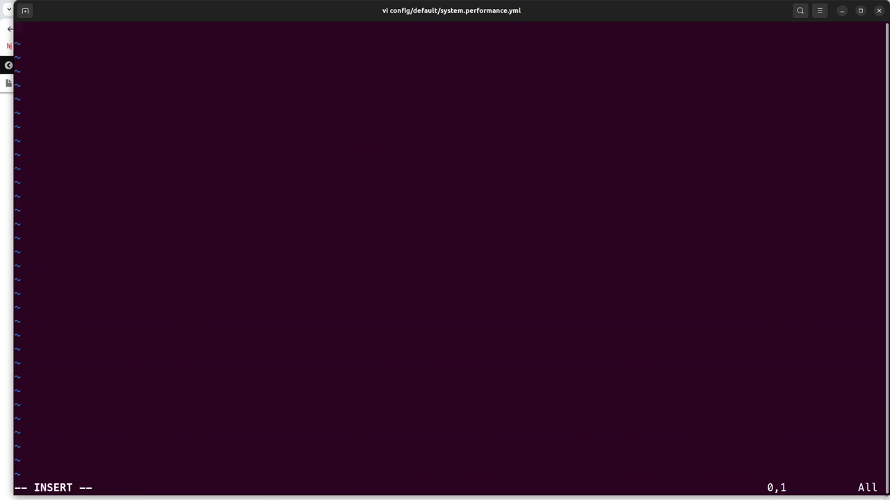
key(ctrl+shift+v)
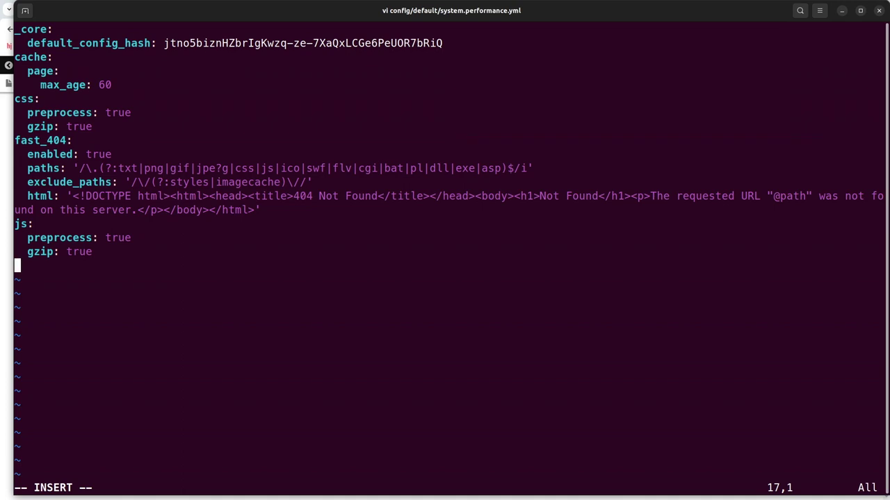
key(Escape)
text(:wq)
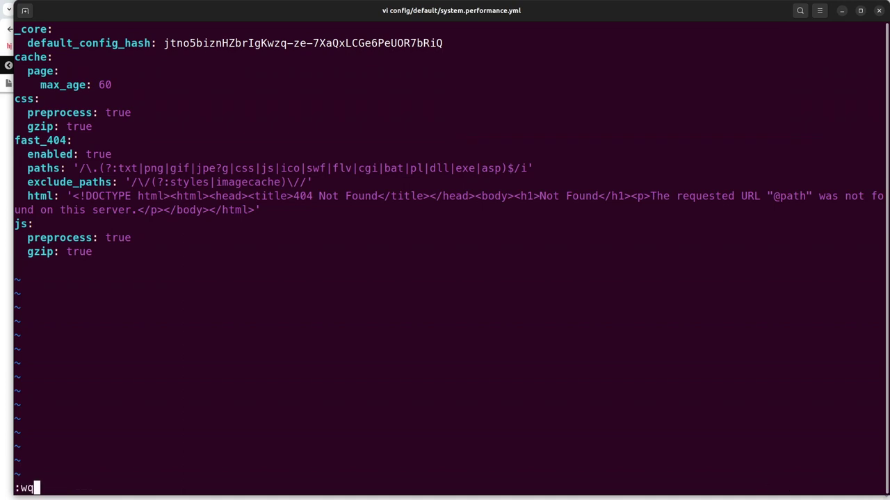
key(Return)
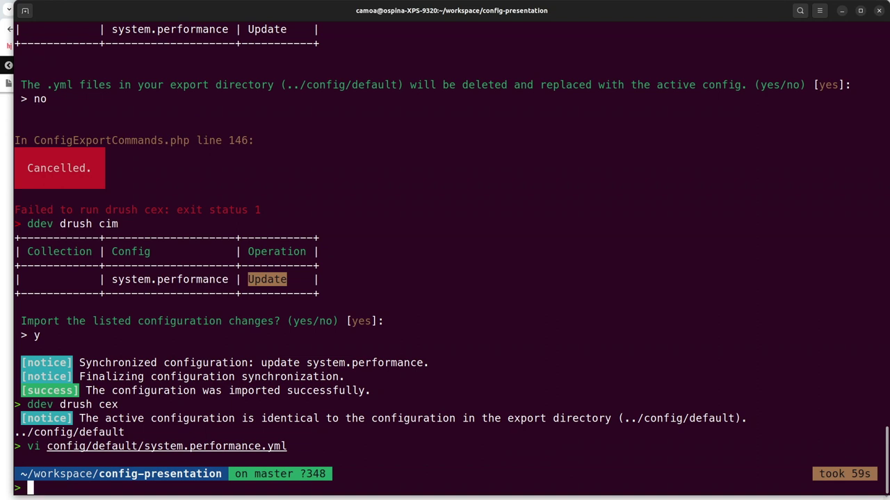
Run ddev drush cex to compare the active configuration with the hand-pasted system.performance.yml.
key(Up)
key(Up)
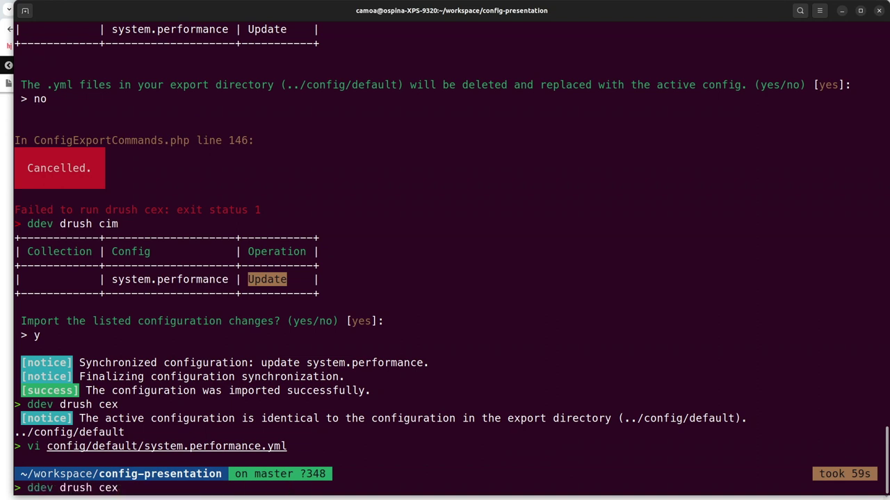
key(Return)
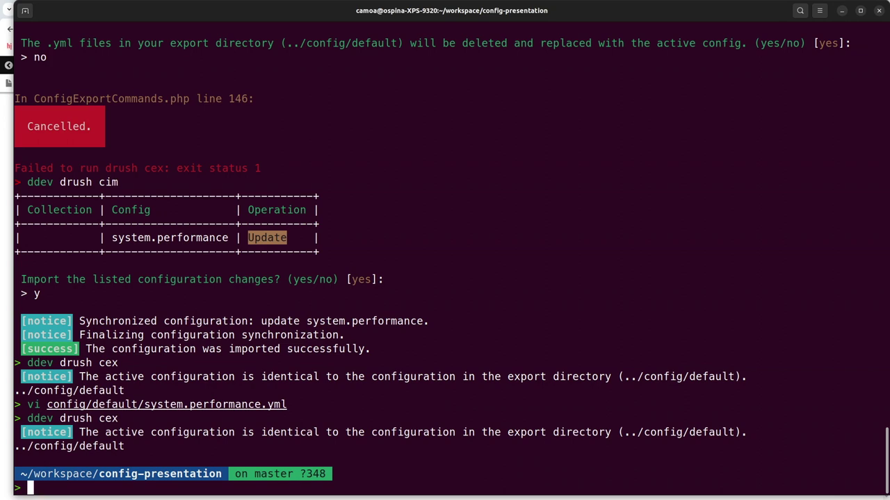
Reopen config/default/system.performance.yml in vi to review its contents, and quit without changes.
key(Up)
key(Up)
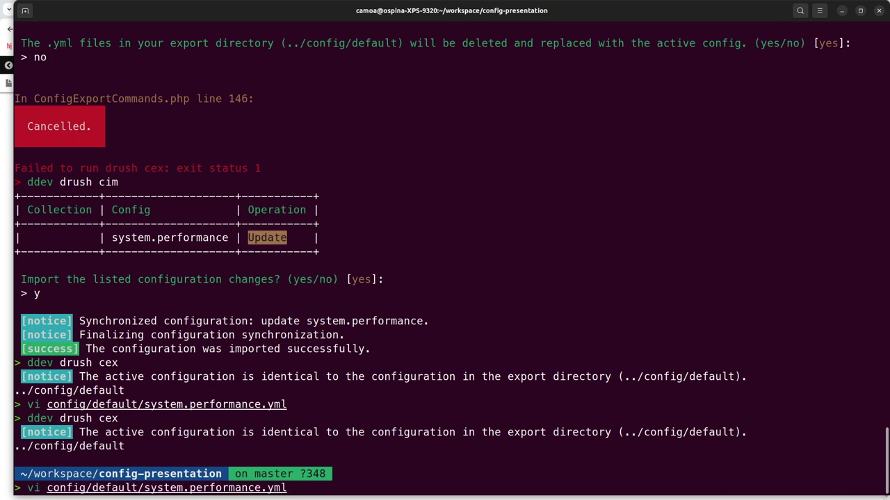
key(Return)
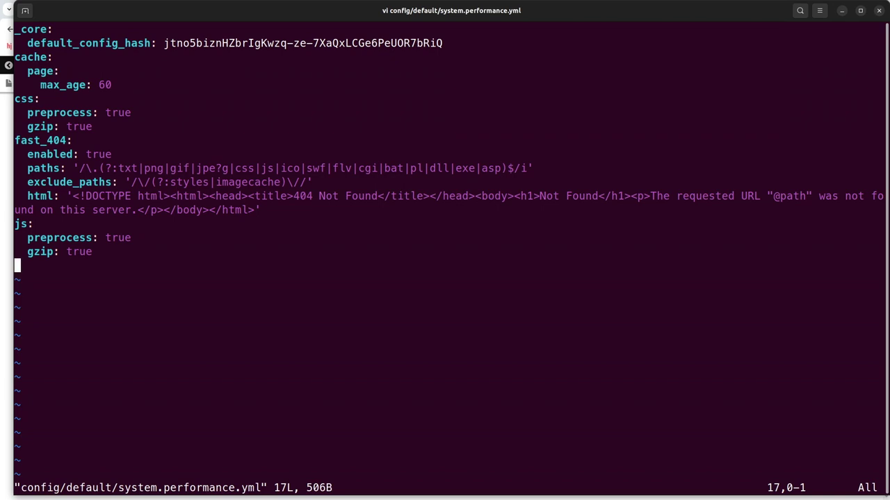
text(:q)
key(Return)
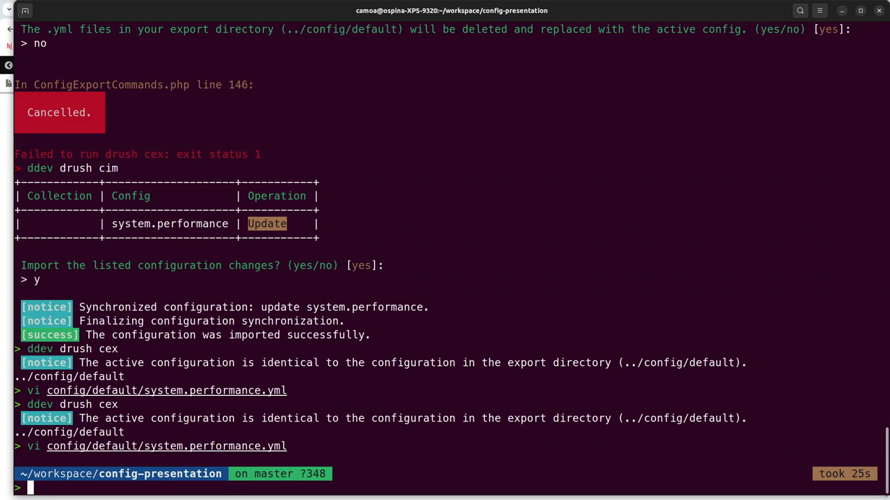
Switch to the browser and show the Basic Demo slide of Config presentation 2024.
key(alt+Tab)
key(alt+Tab)
key(alt+Tab)
key(alt+Tab)
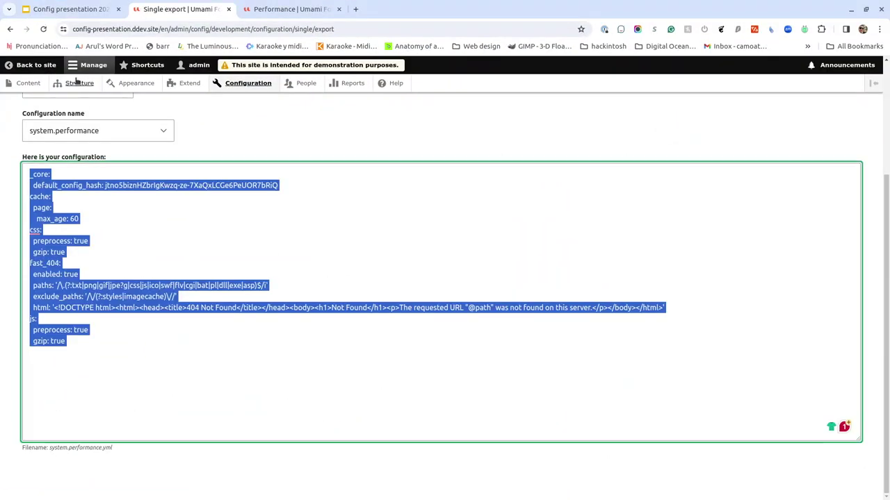
click(81, 10)
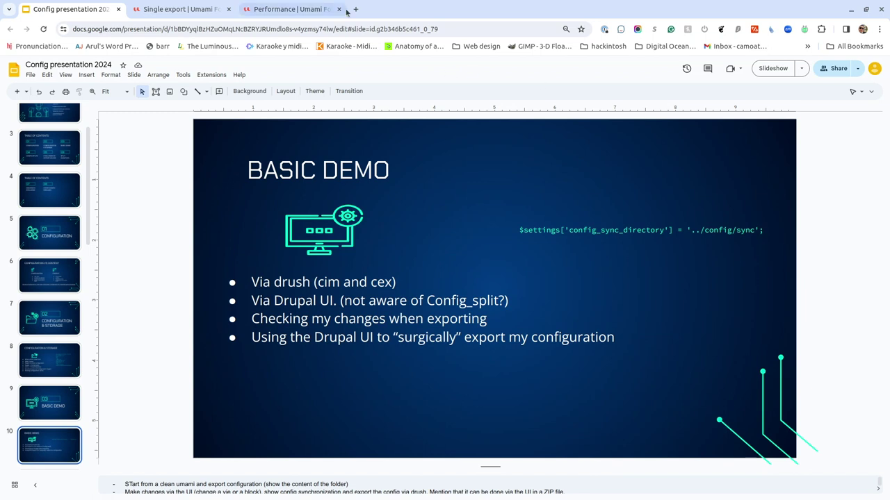
On the Drupal Performance page, set the browser and proxy cache maximum age to 6 hours and save the configuration.
click(316, 9)
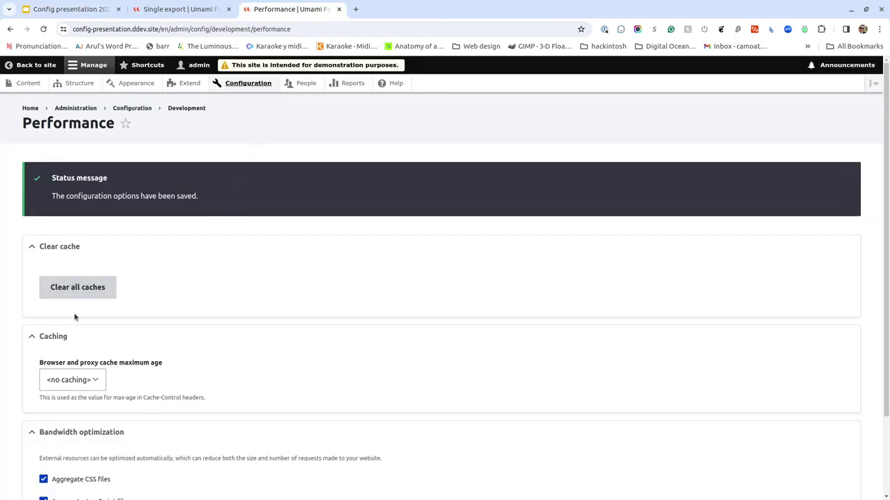
click(82, 383)
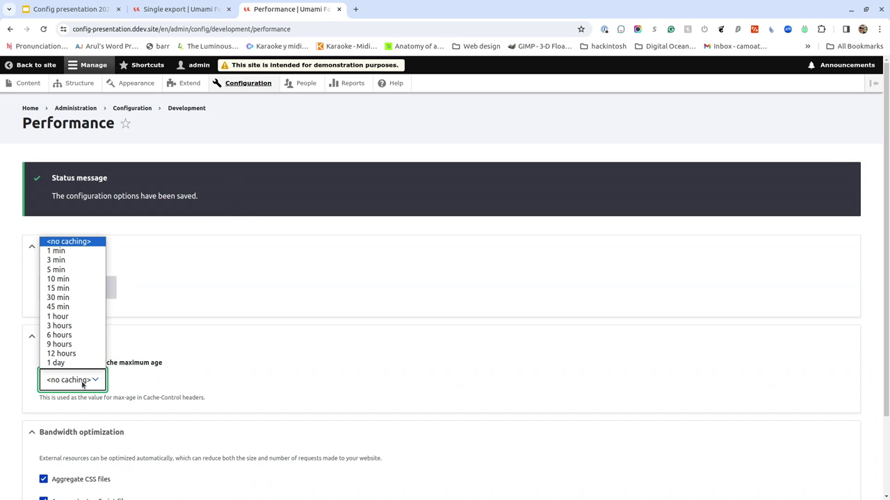
click(59, 335)
scroll(184, 359, down, 2)
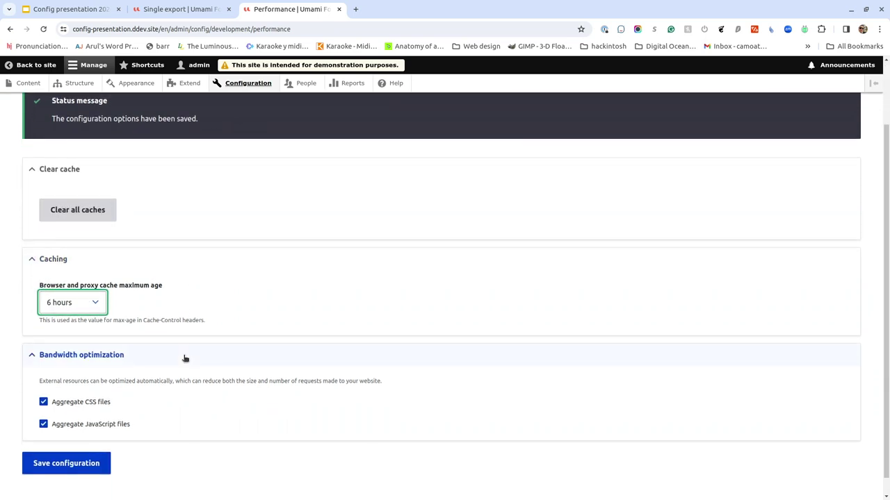
scroll(185, 358, down, 1)
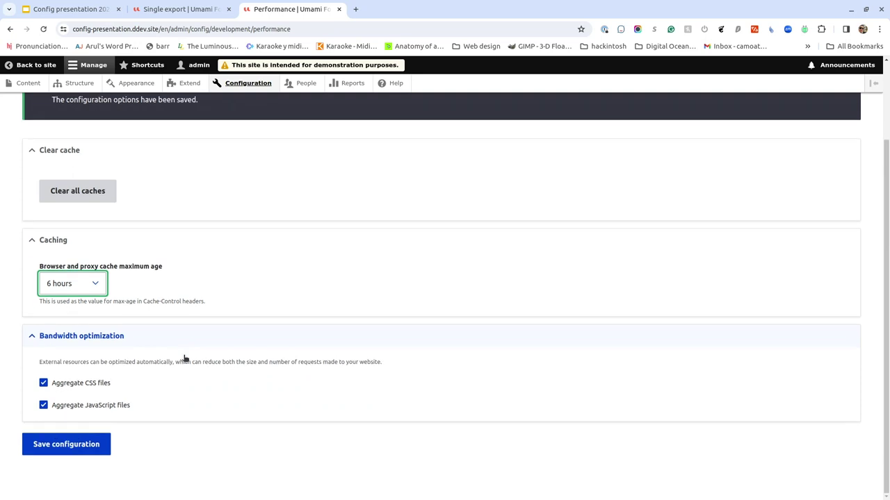
click(88, 448)
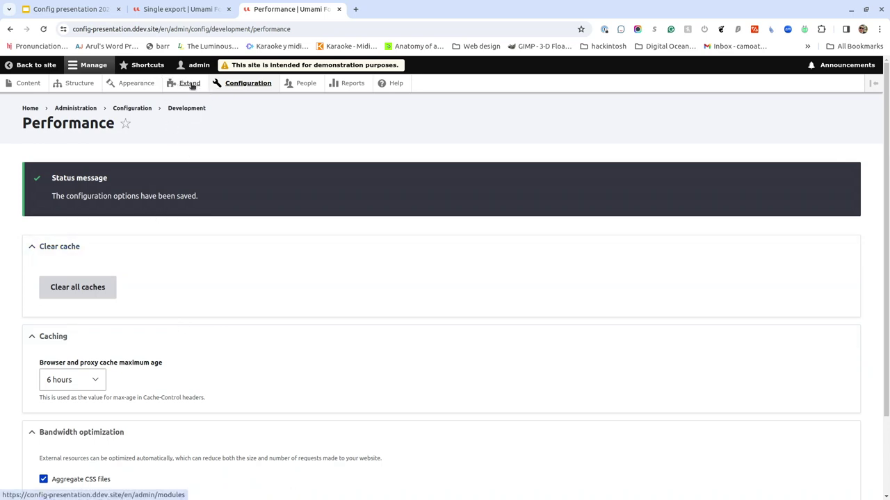
Set the allowed number of values of the Basic page content type's Body field to 2 and save the field settings.
click(80, 83)
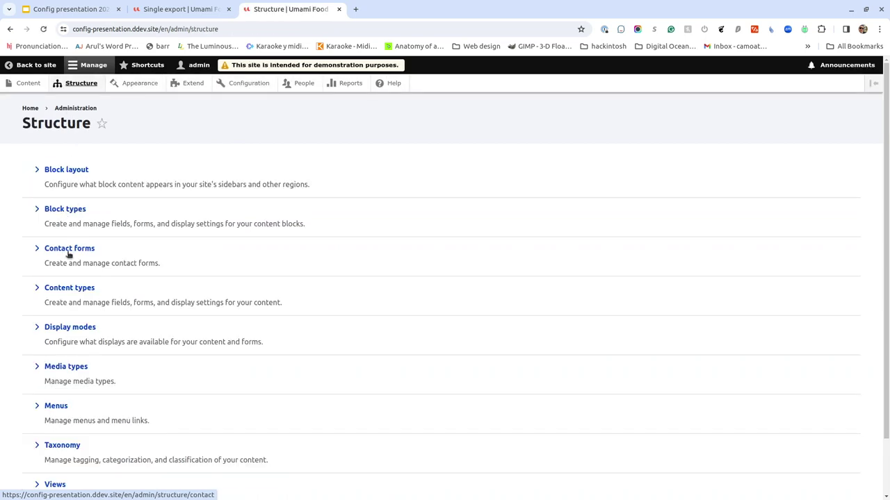
click(69, 288)
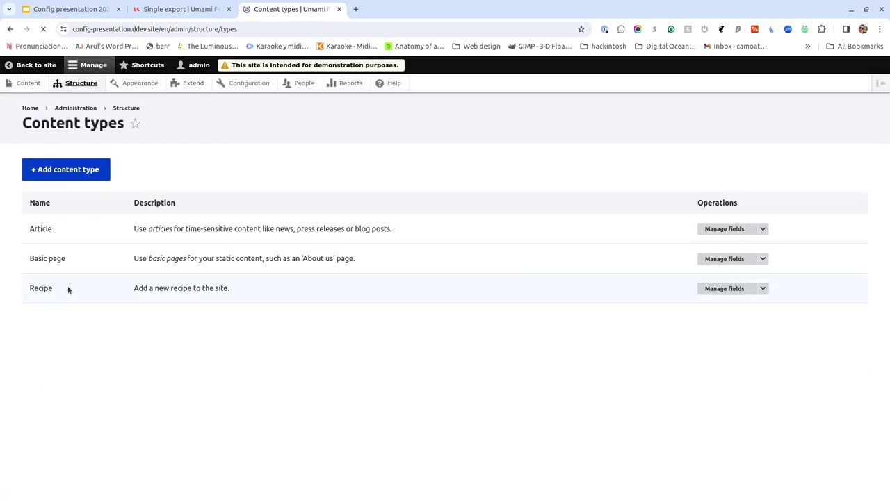
click(723, 261)
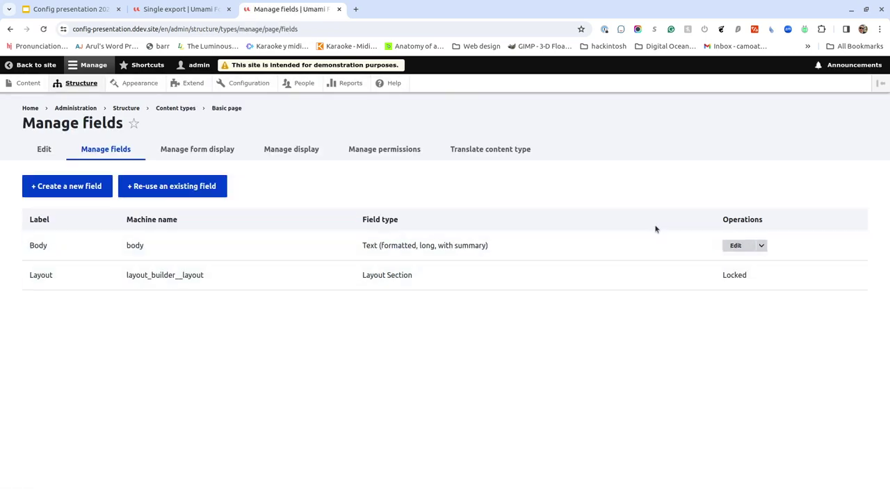
click(738, 248)
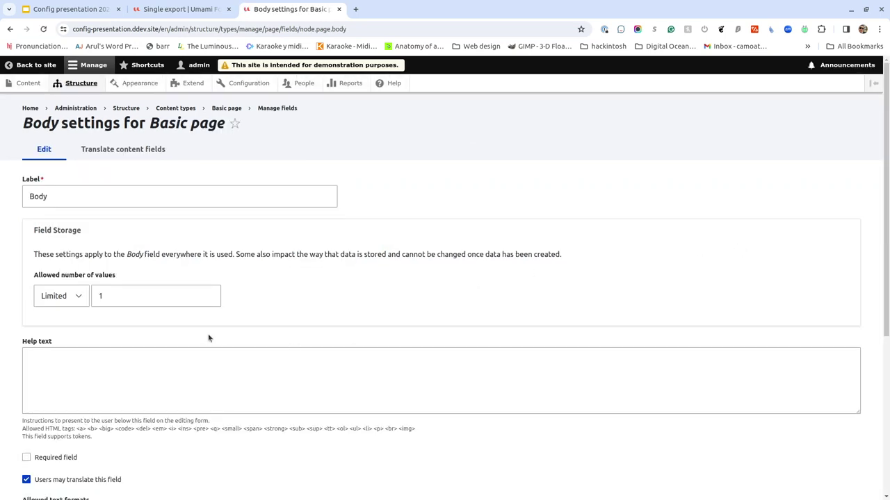
click(149, 296)
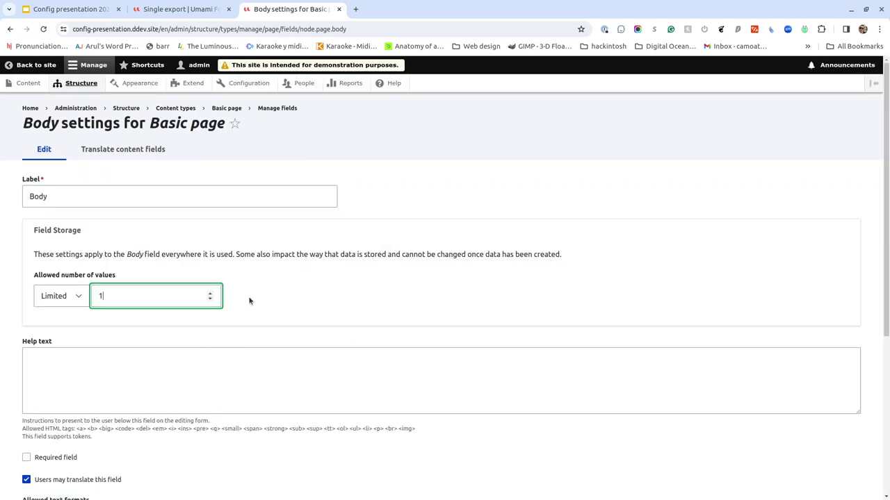
click(211, 293)
scroll(285, 281, down, 4)
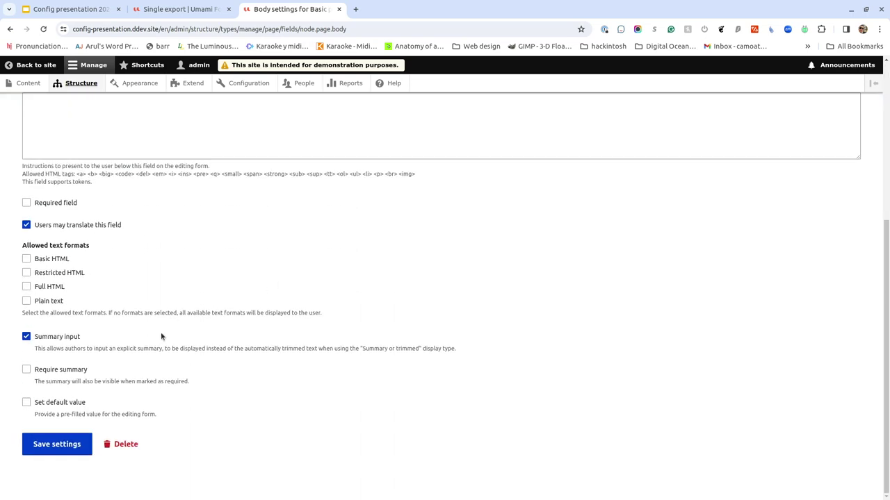
click(66, 443)
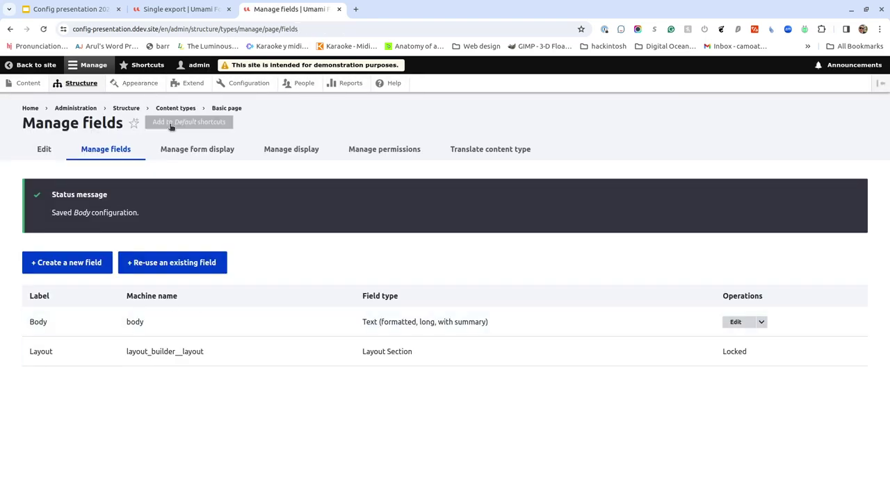
Switch to the terminal and run ddev drush cex to list the differences from the export directory.
key(alt+Tab)
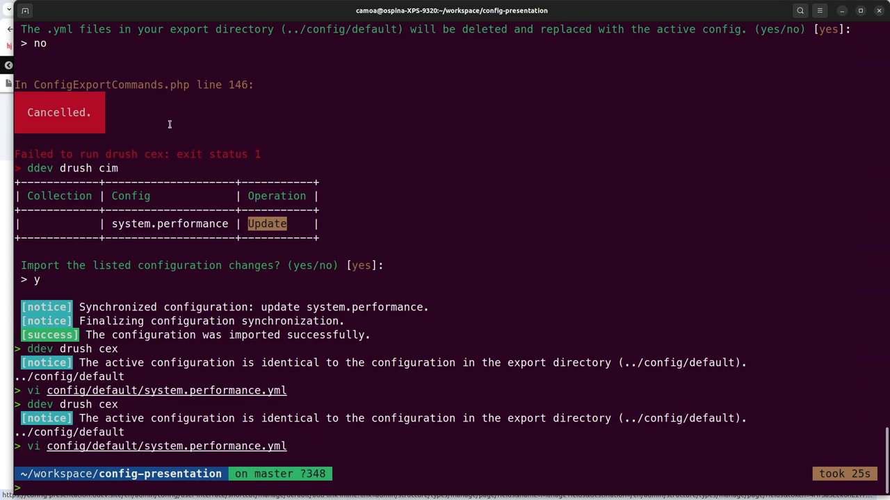
key(Up)
key(Up)
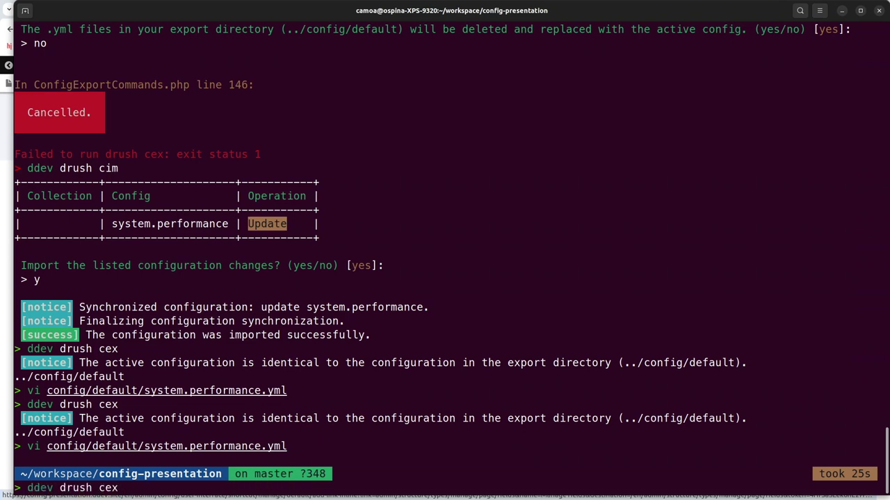
key(Return)
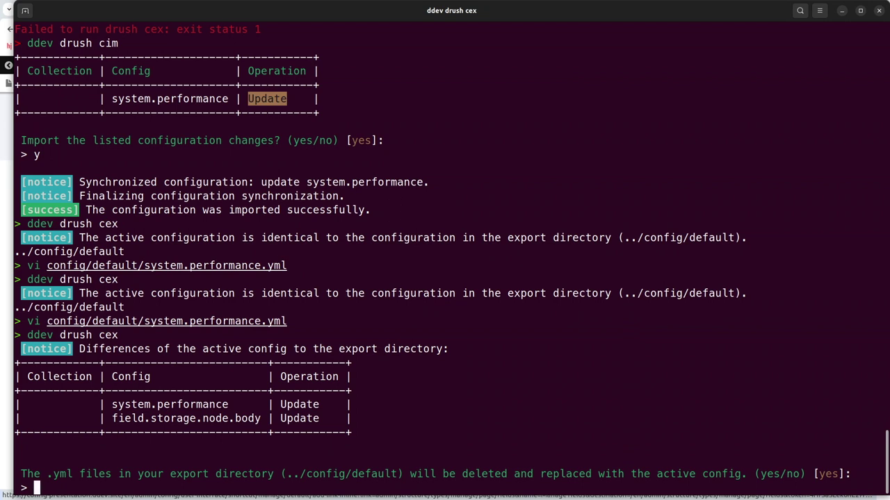
Switch to the browser, review the Basic Demo slide of Config presentation 2024, and return to the Manage fields page.
key(alt+Tab)
key(alt+Tab)
key(alt+Tab)
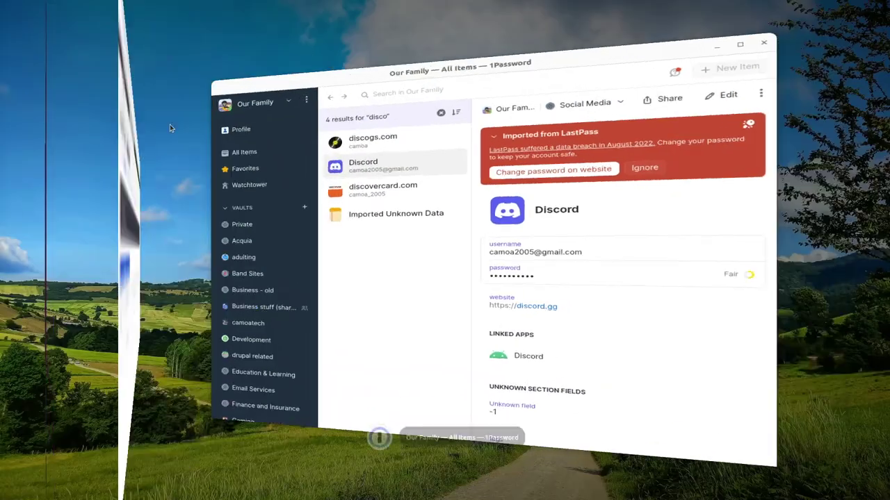
key(alt+Tab)
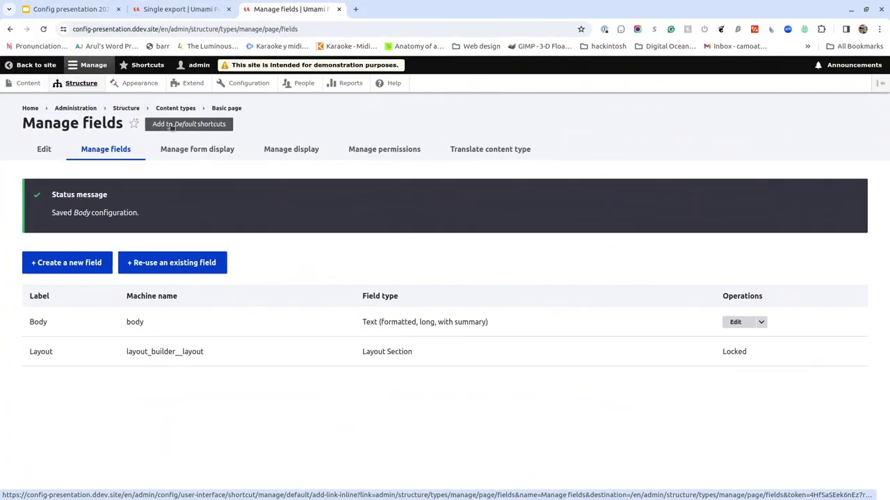
click(58, 10)
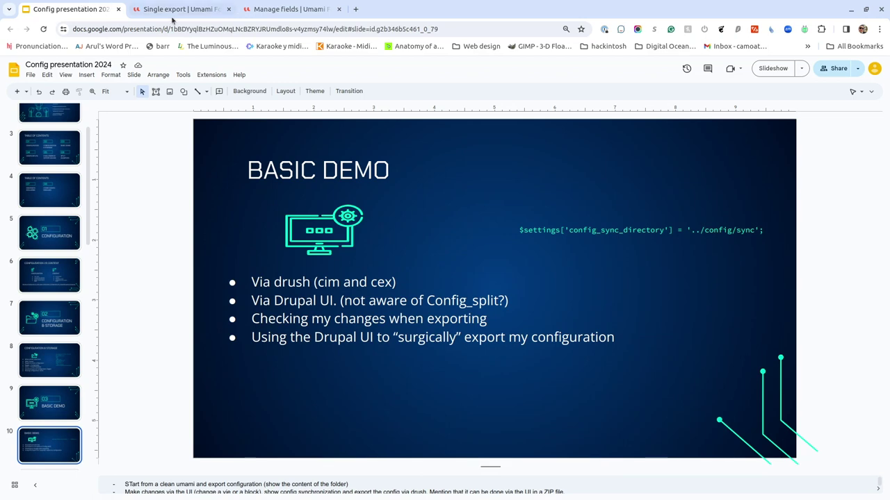
click(278, 10)
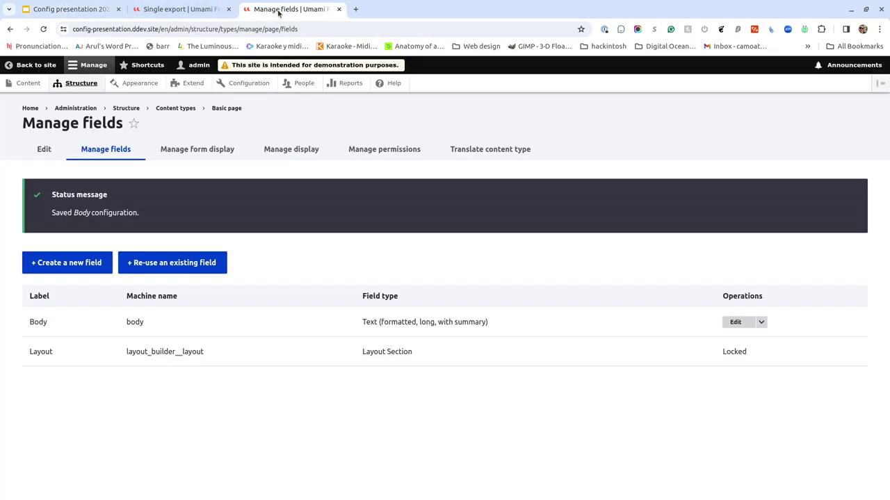
Reload the configuration Synchronize page and view the differences of field.storage.node.body, closing the comparison again.
click(175, 10)
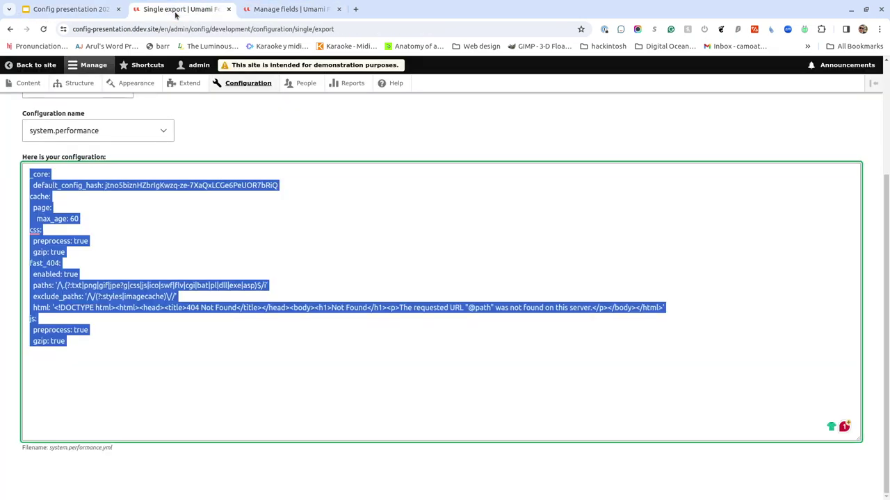
click(11, 29)
click(11, 29)
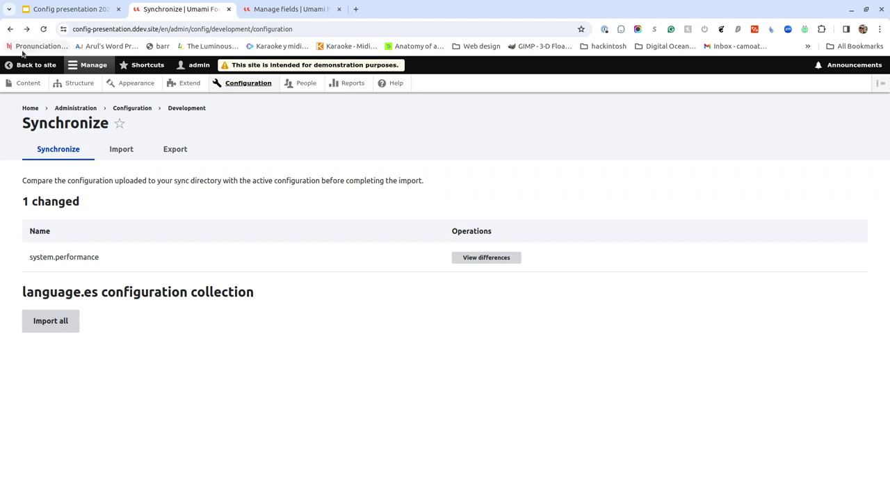
click(44, 30)
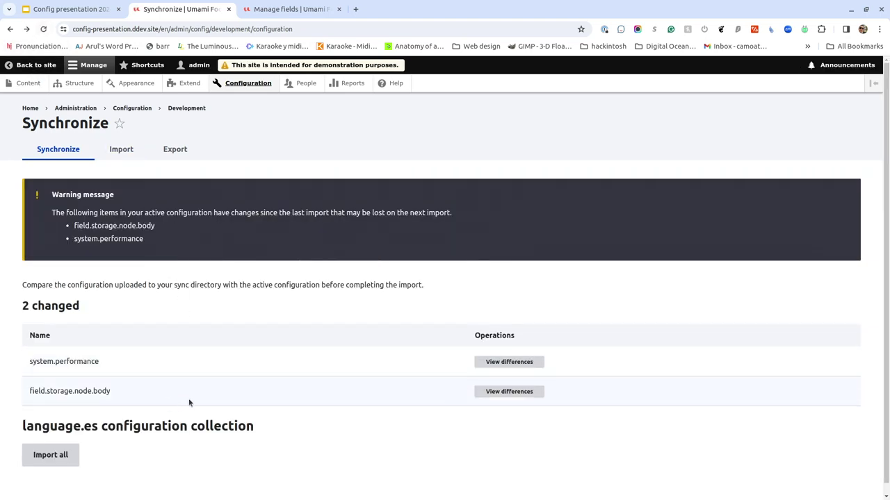
click(499, 393)
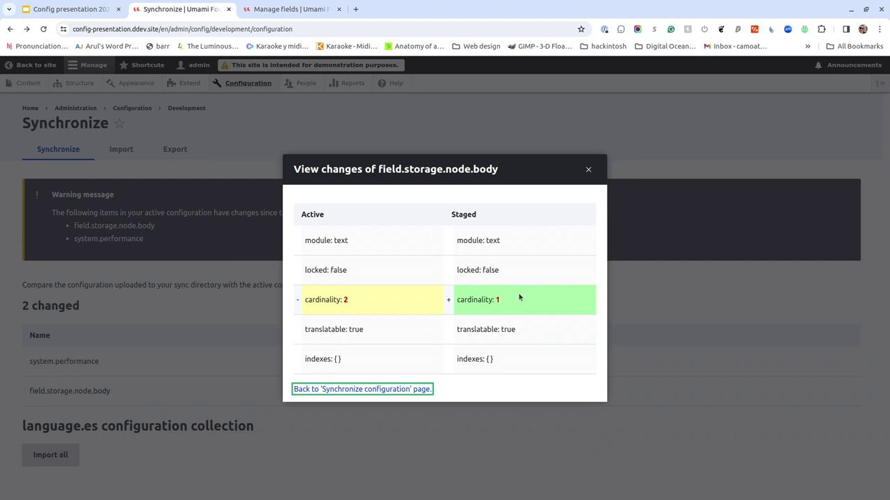
click(589, 169)
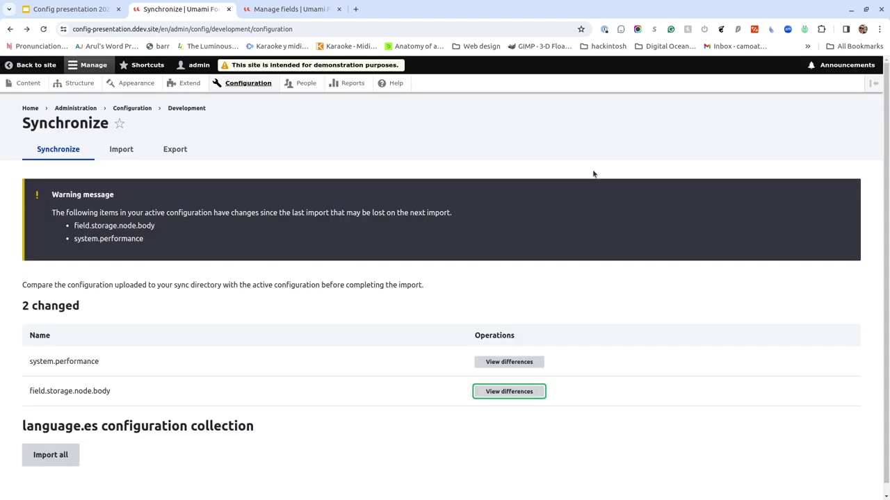
Export the simple configuration system.performance as a single item and copy its entire YAML.
click(124, 150)
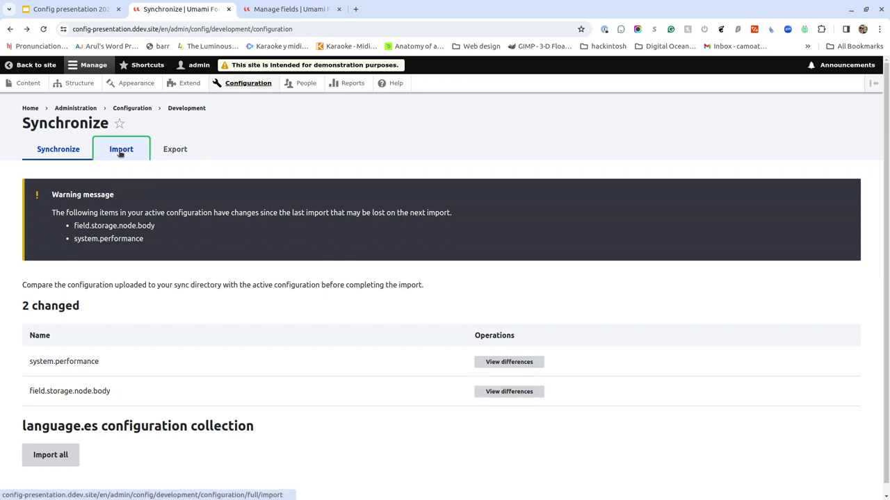
click(175, 159)
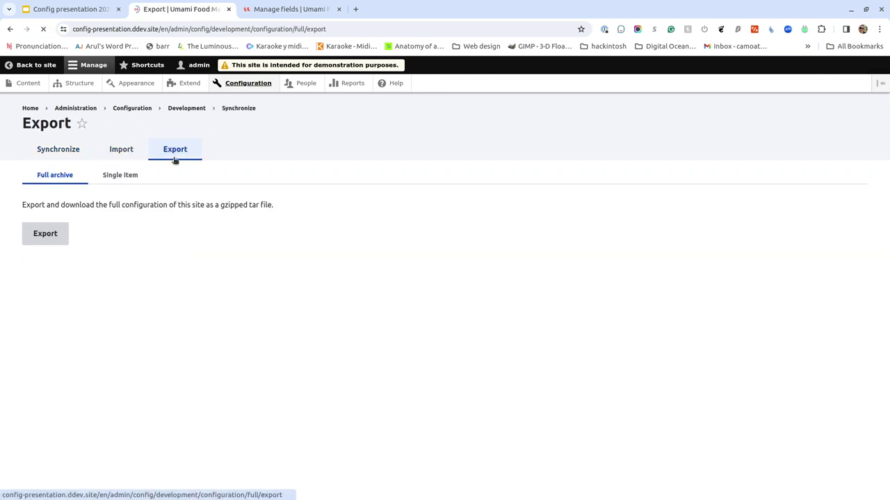
click(115, 180)
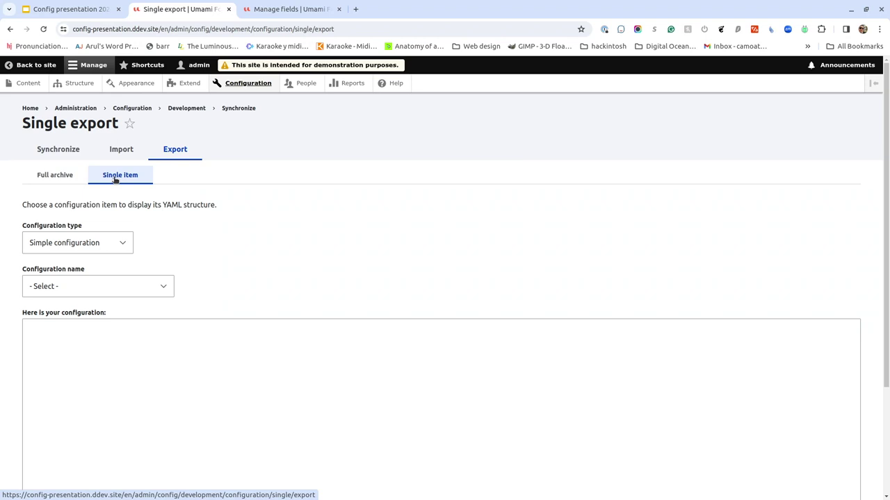
click(77, 292)
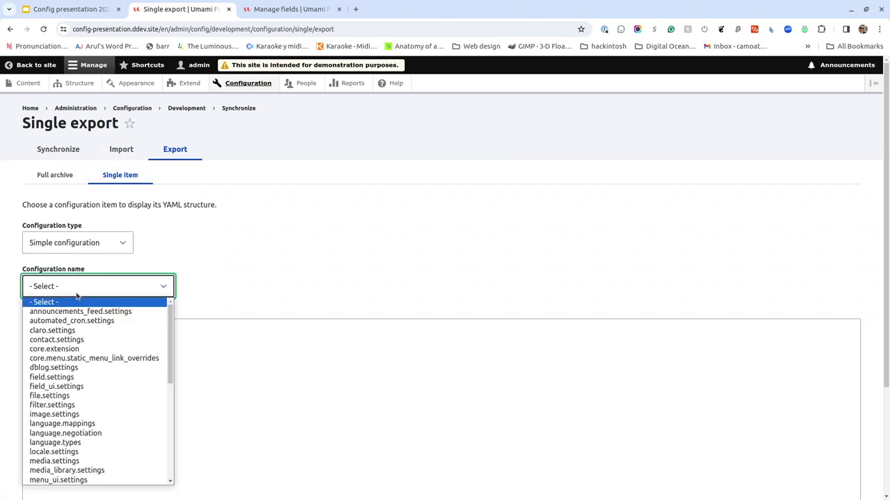
text(sy)
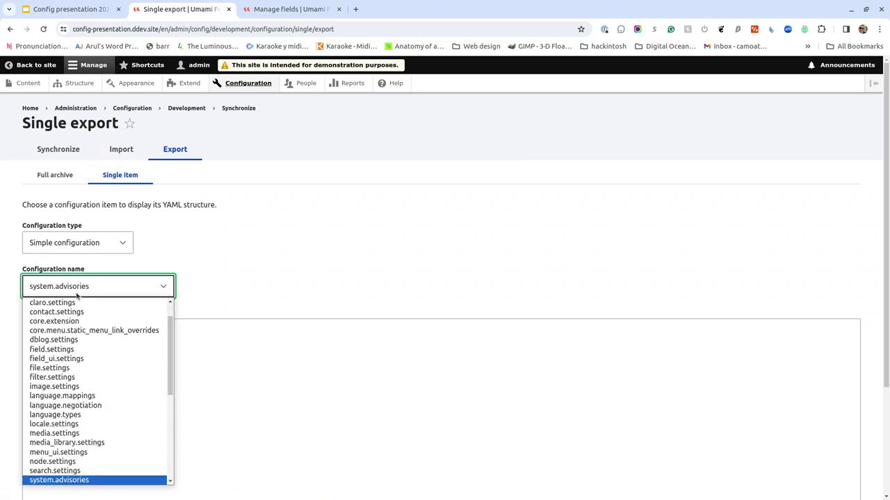
text(stem.performanc)
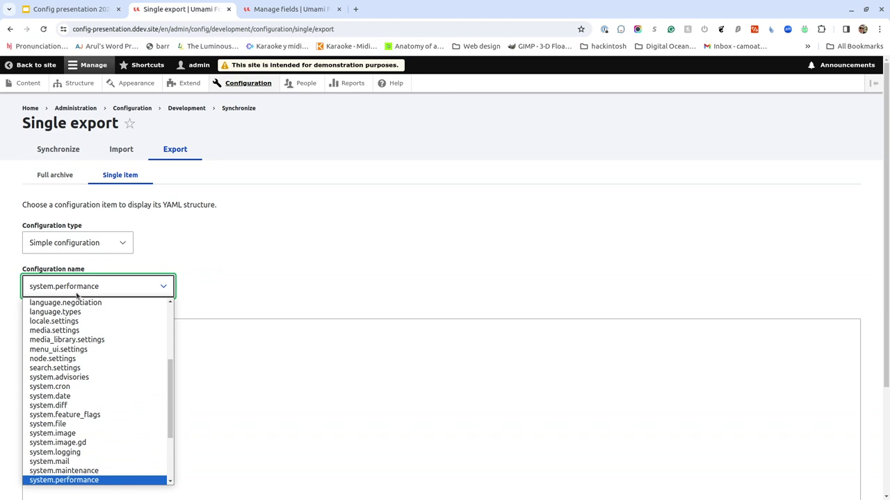
key(Return)
click(35, 330)
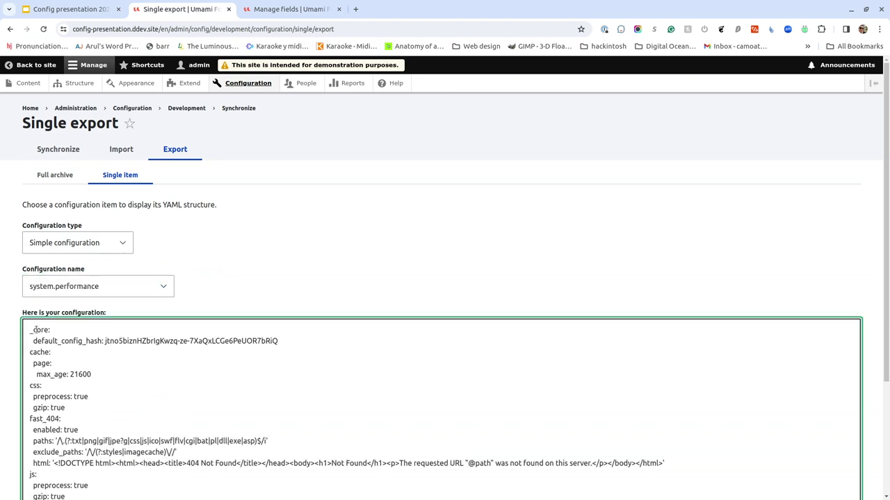
key(ctrl+a)
key(ctrl+c)
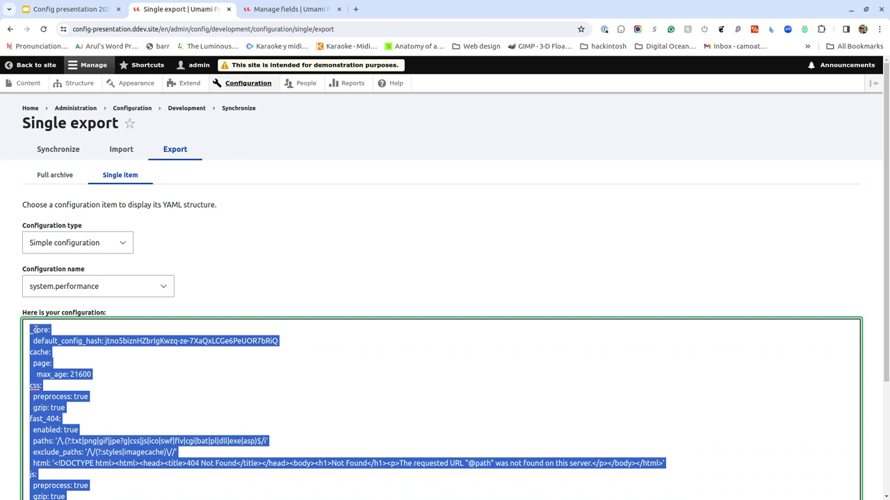
Switch to the terminal and decline the pending drush cex export with no.
key(alt+Tab)
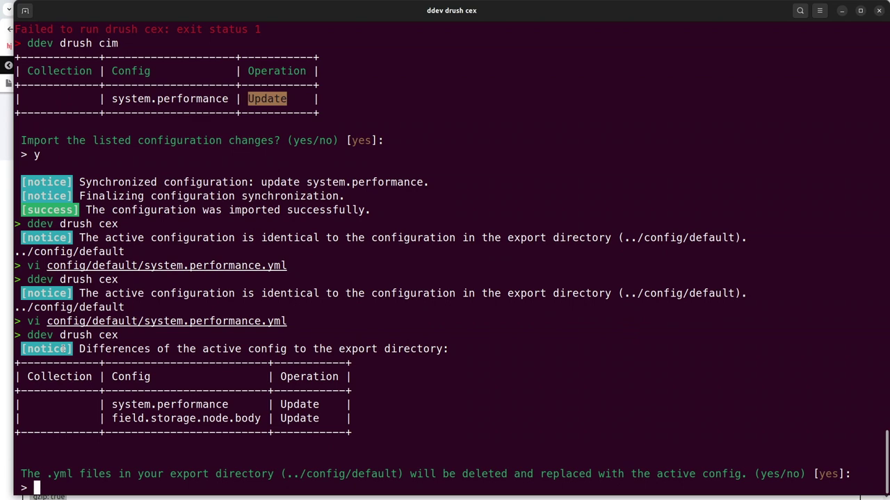
text(no)
key(Return)
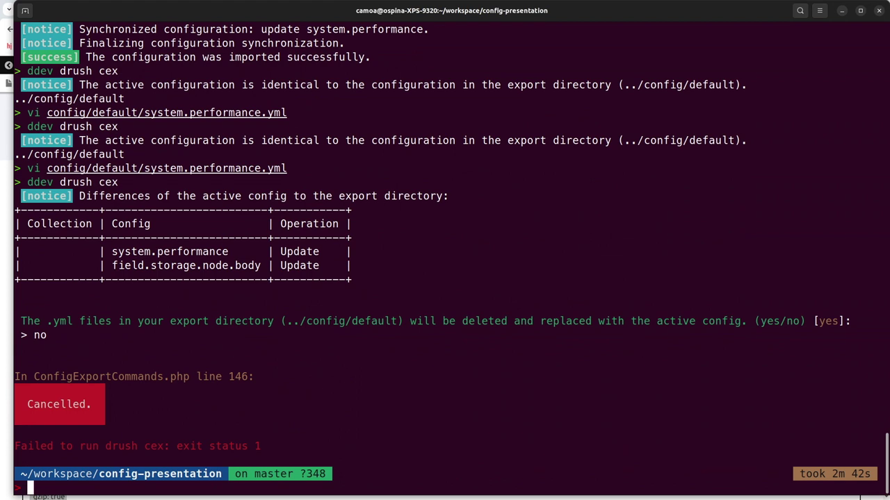
Open config/default/system.performance.yml in vi.
text(vi)
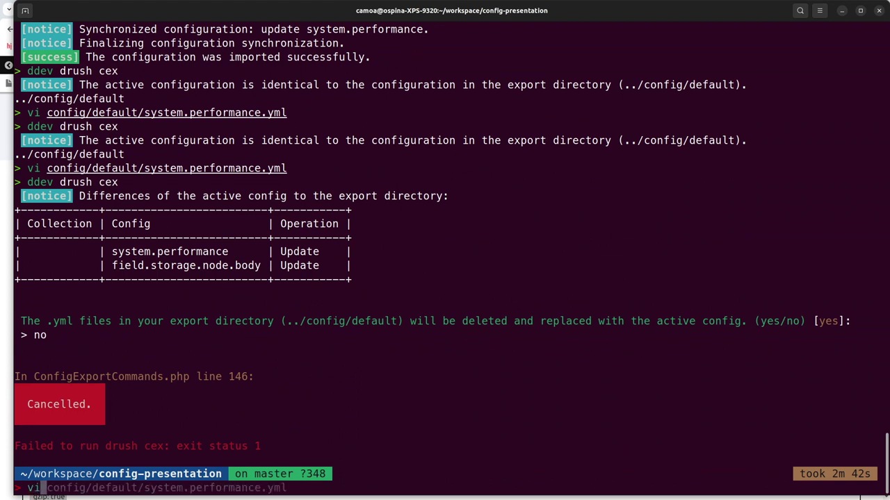
key(Right)
key(Return)
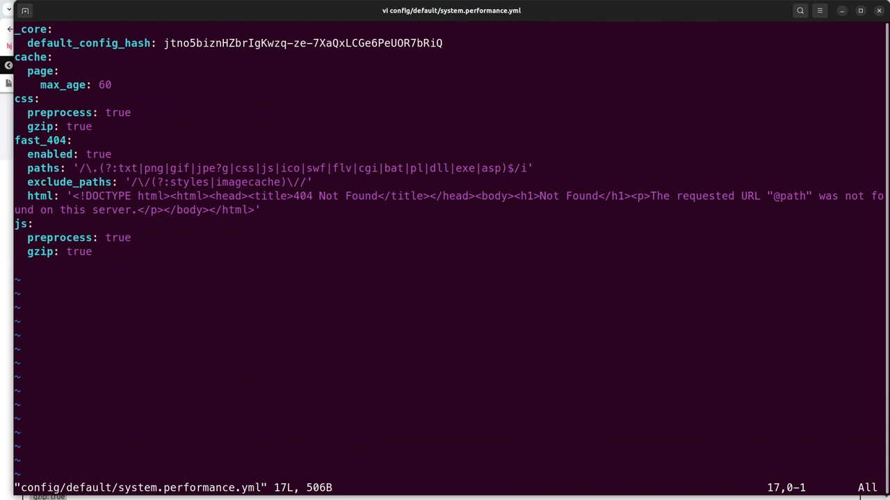
Delete all existing lines of config/default/system.performance.yml, starting from line 1.
text(:1)
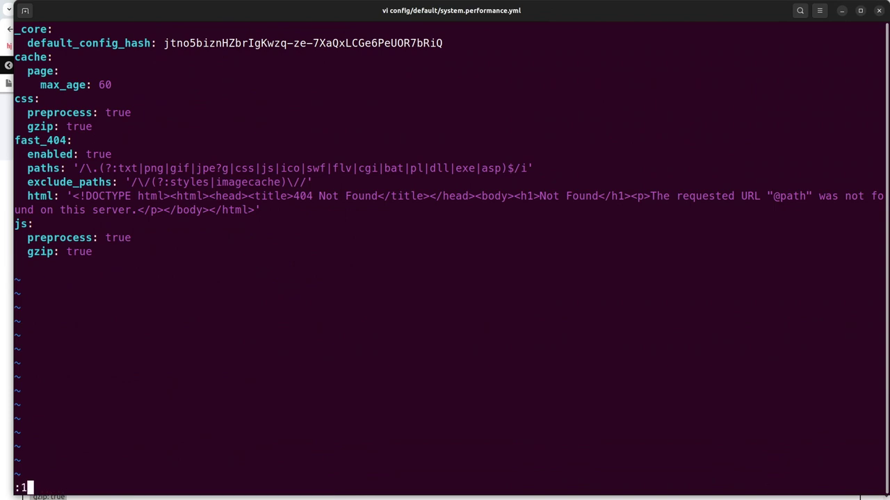
key(Return)
key(1)
key(0)
key(0)
key(0)
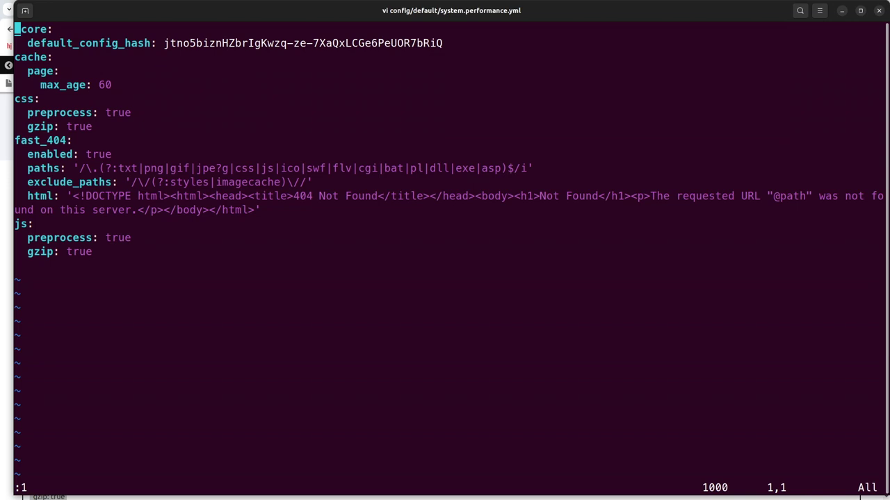
key(d)
key(d)
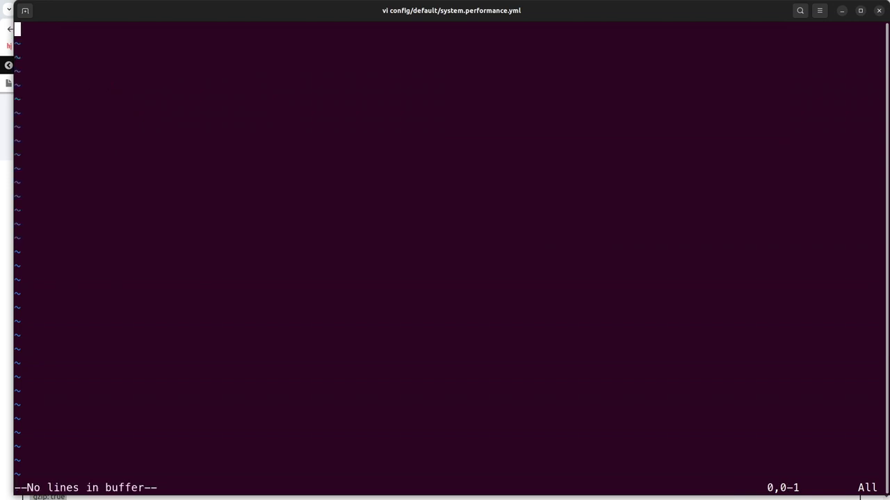
Paste the copied system.performance YAML into the empty file, save it and quit vi.
key(i)
key(ctrl+shift+v)
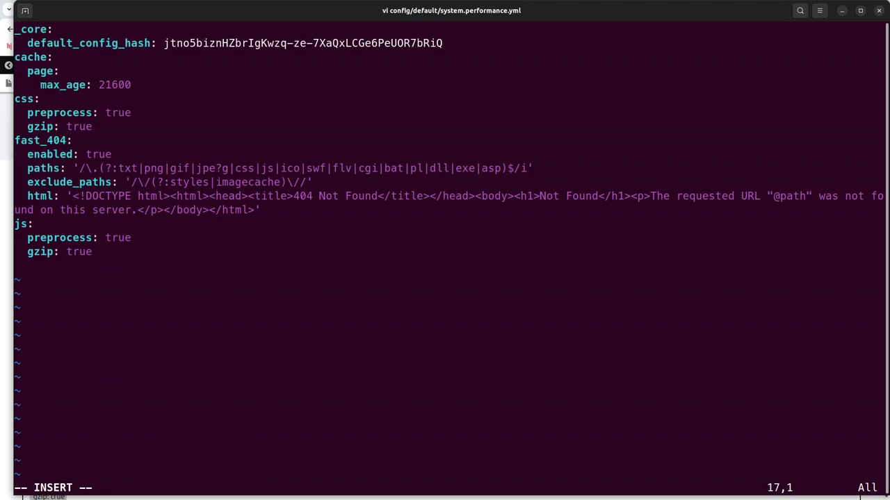
key(Escape)
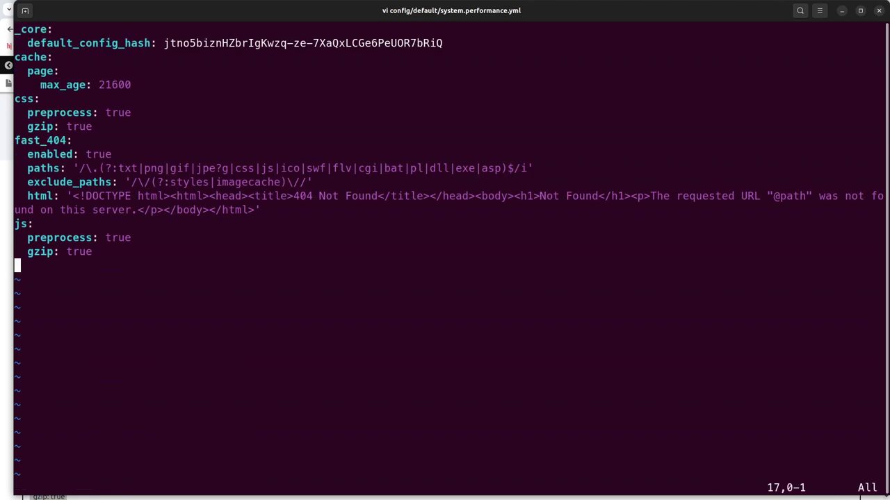
key(Escape)
text(:wq)
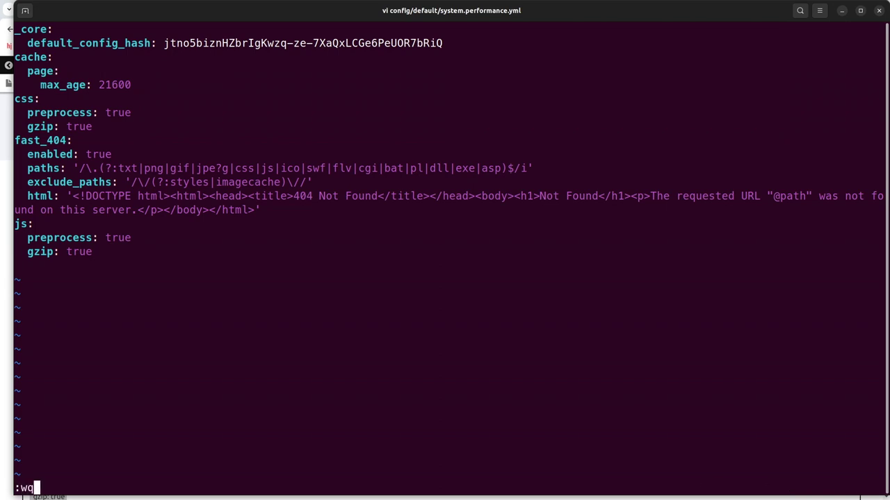
key(Return)
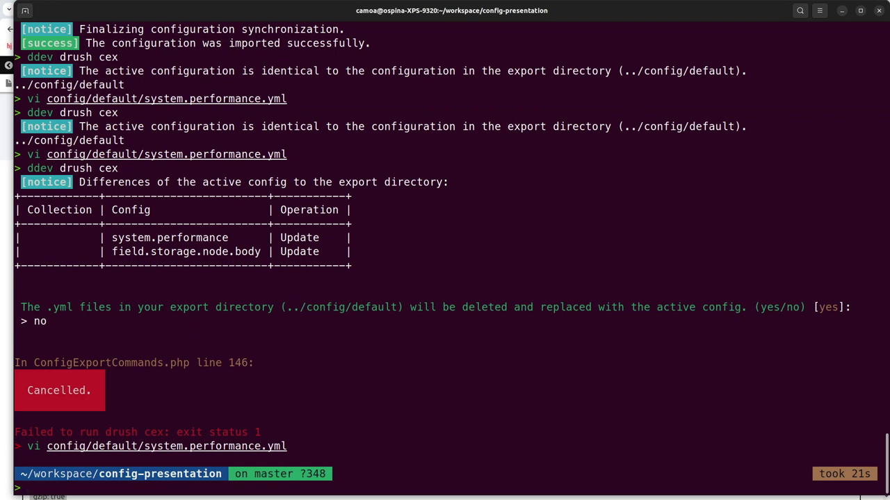
Run ddev drush cim and answer yes to import the listed field.storage.node.body update.
key(Up)
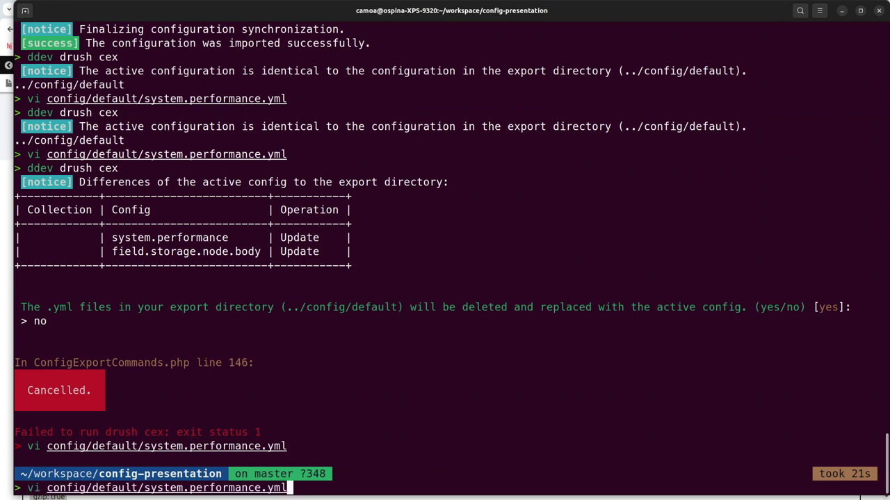
key(Up)
key(BackSpace)
key(BackSpace)
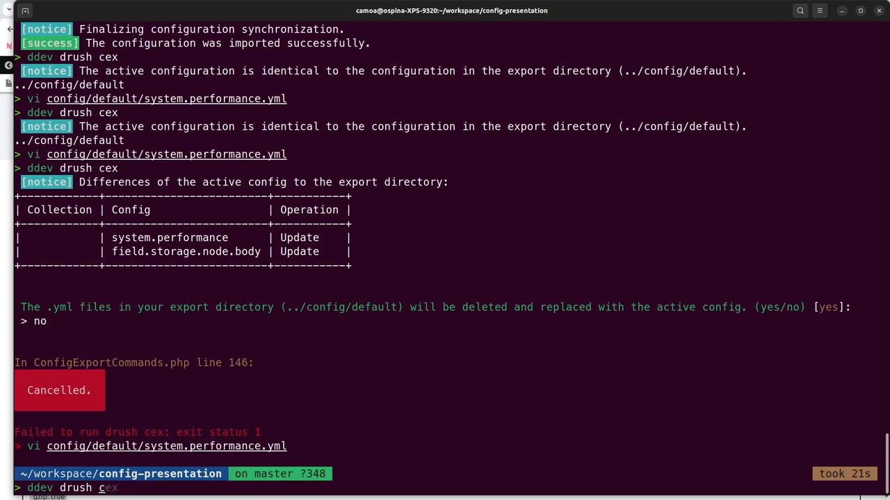
text(im)
key(Return)
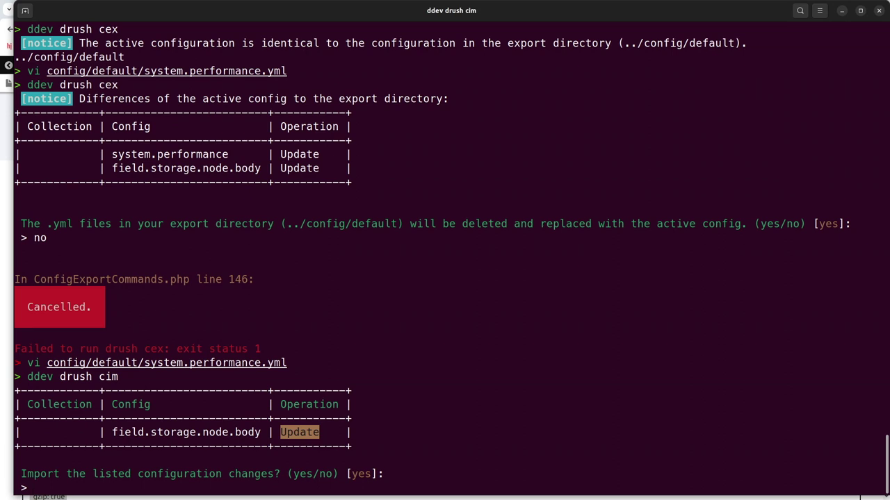
text(yes)
key(Return)
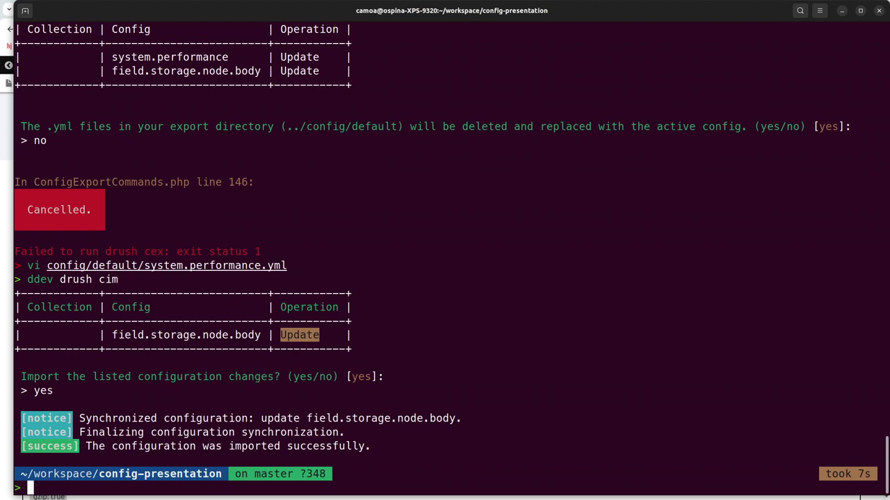
Run ddev drush cim again to check for remaining changes, and switch back to the Chrome browser.
key(Up)
key(Return)
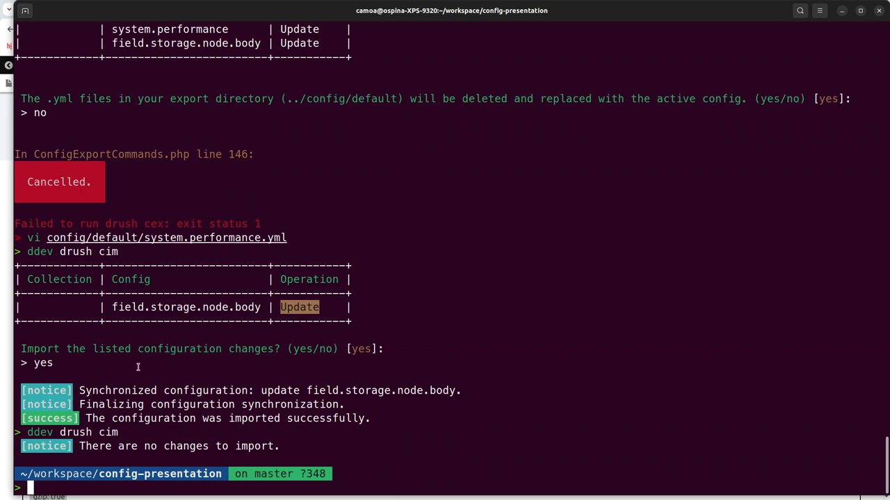
key(alt+Tab)
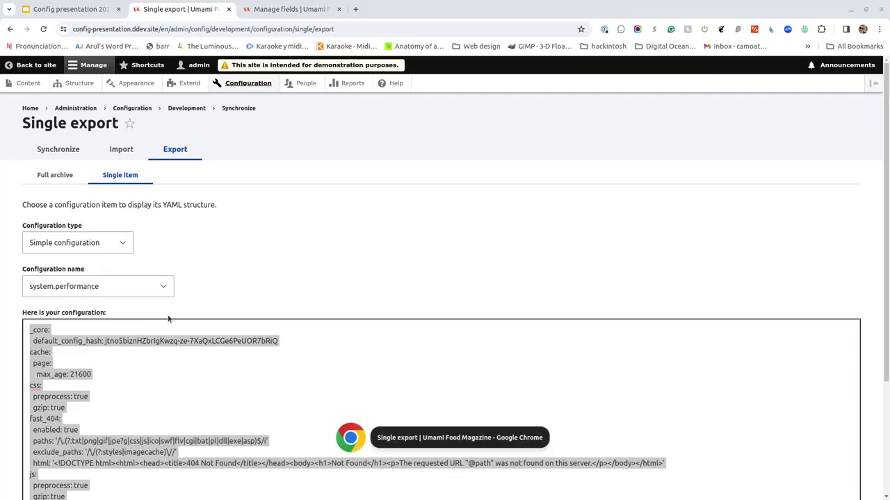
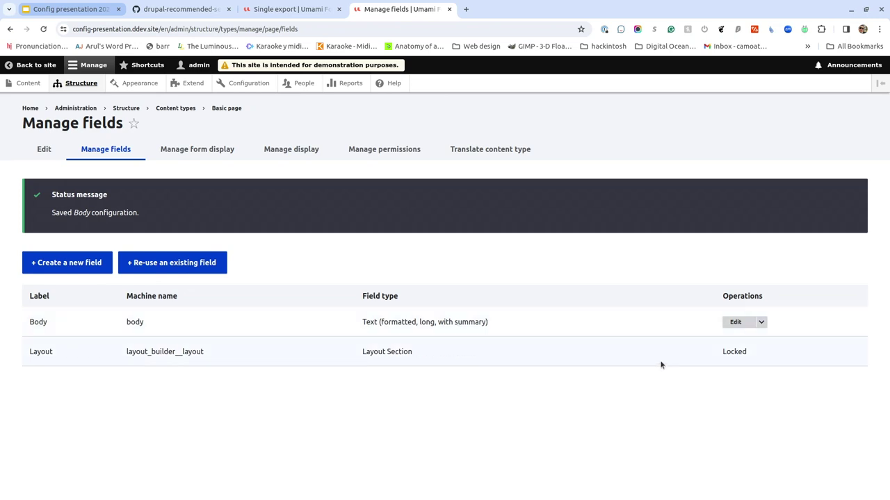
Try to save the Basic page Body field with its allowed number of values set to 12.
click(729, 322)
click(142, 296)
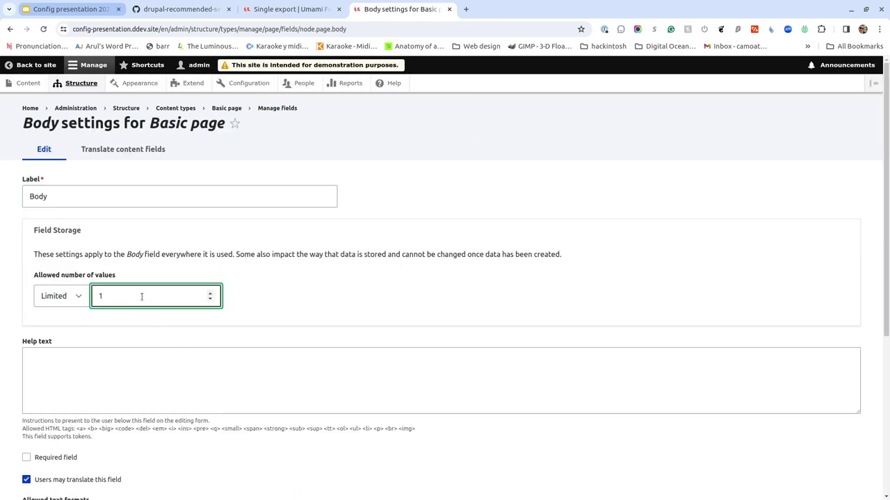
scroll(141, 354, down, 4)
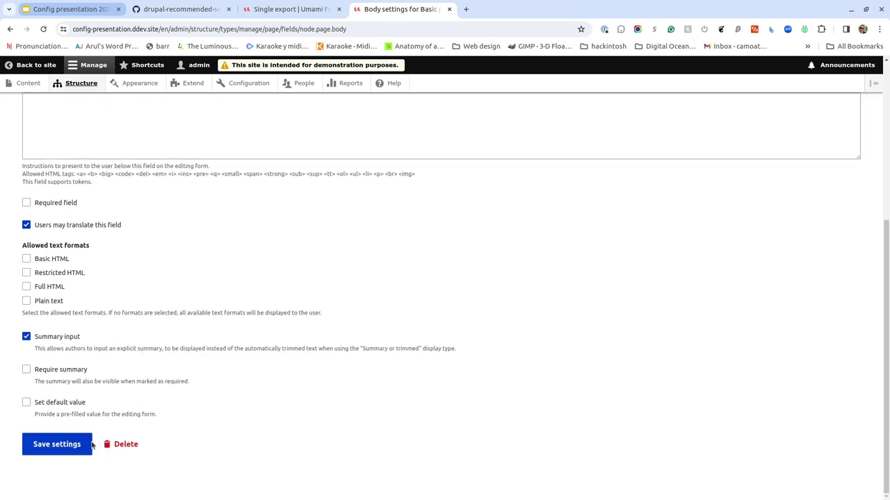
click(70, 449)
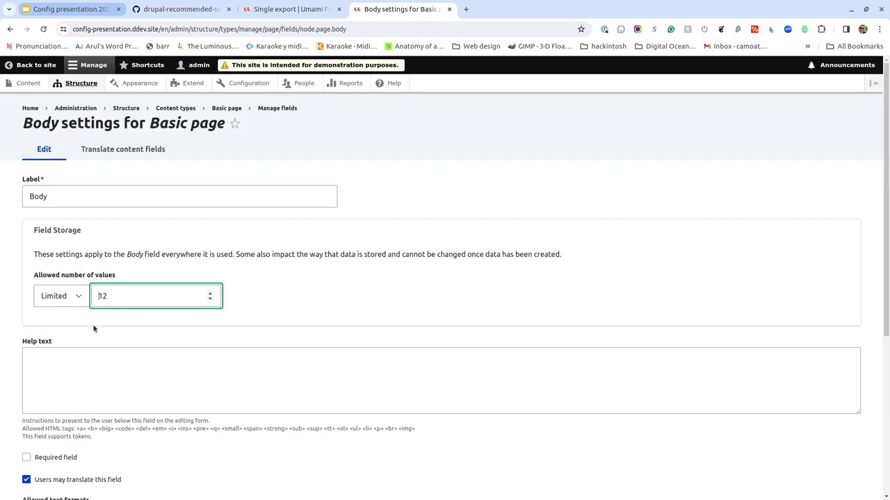
Set the browser and proxy cache maximum age to 12 hours in the Performance settings and save the configuration.
click(253, 82)
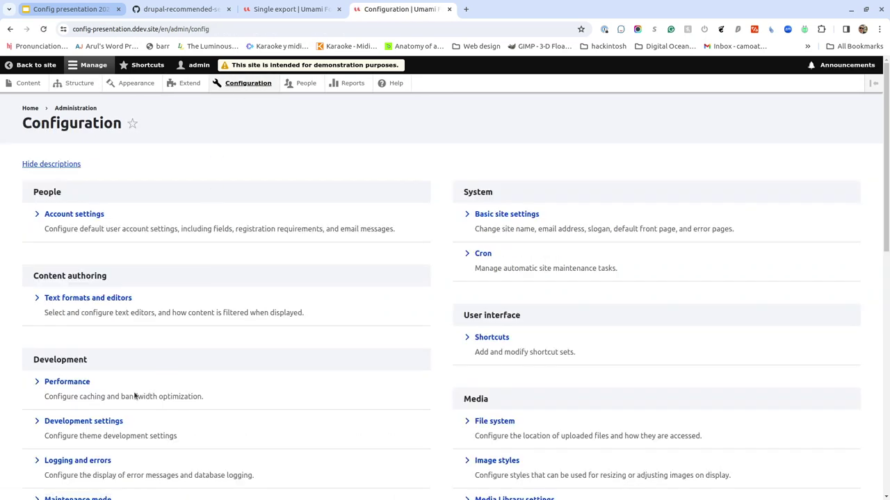
click(65, 381)
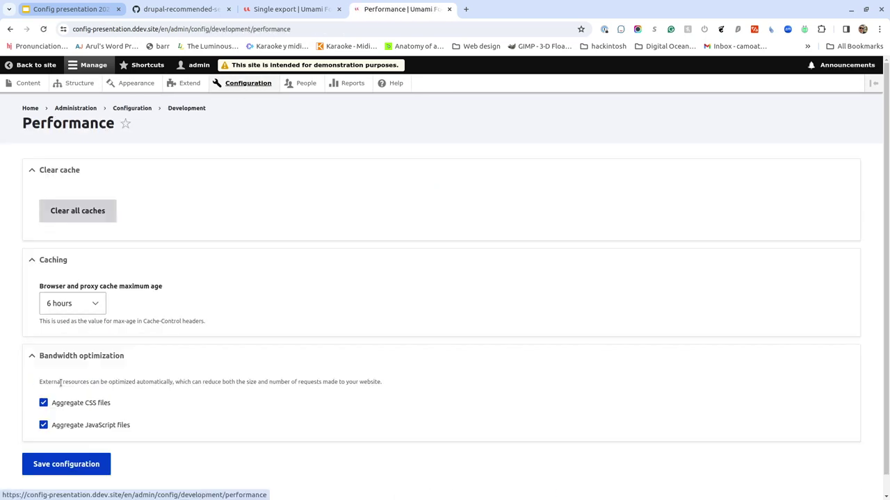
click(66, 307)
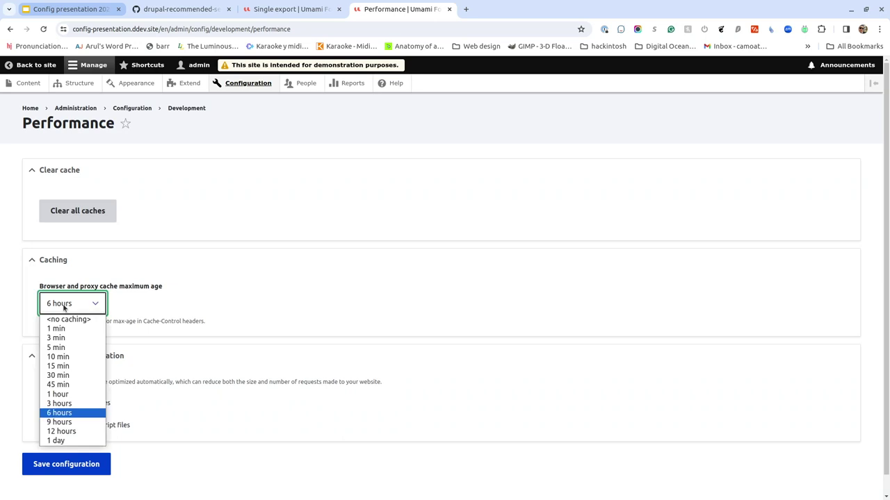
click(58, 431)
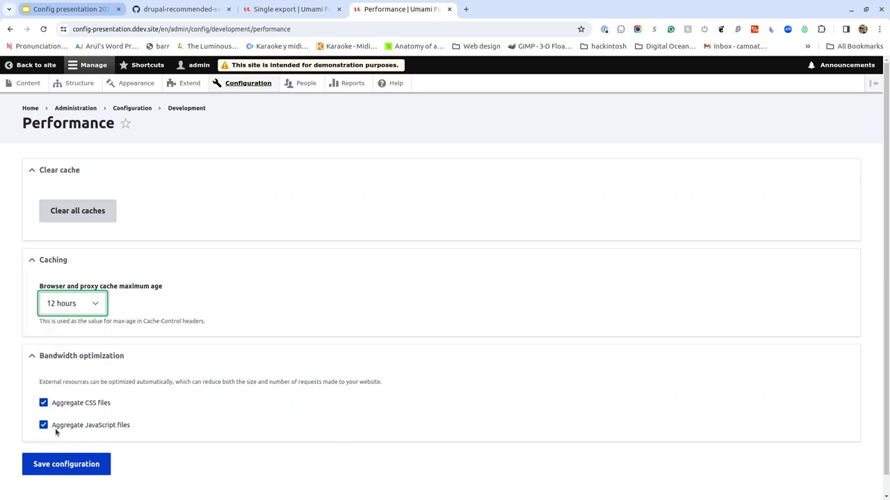
click(52, 465)
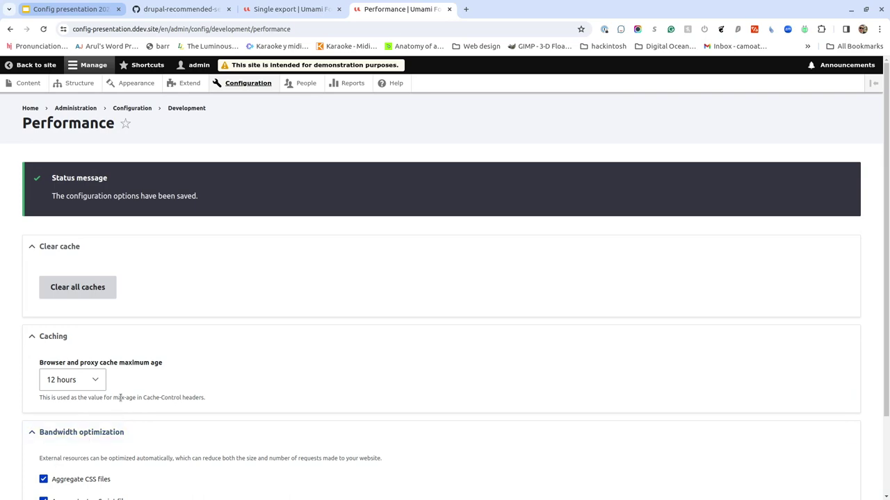
Switch to the terminal and run ddev drush cex to list the differences from the export directory.
key(alt+Tab)
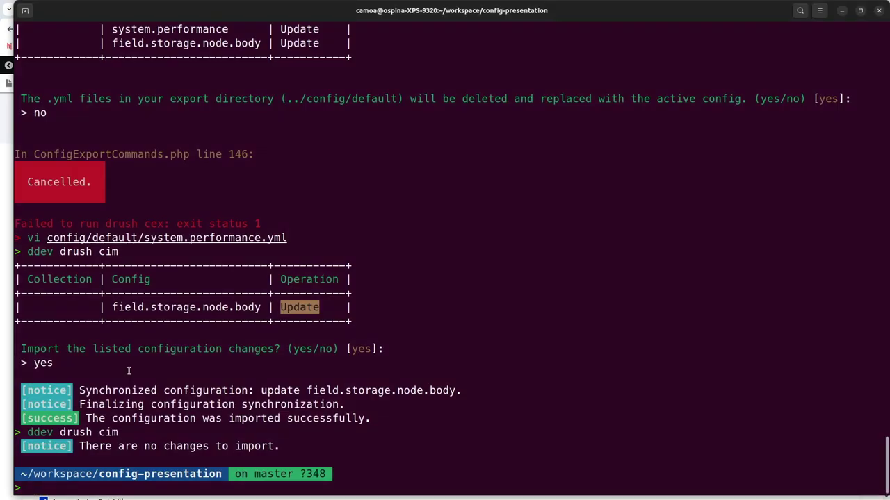
text(dd)
key(Right)
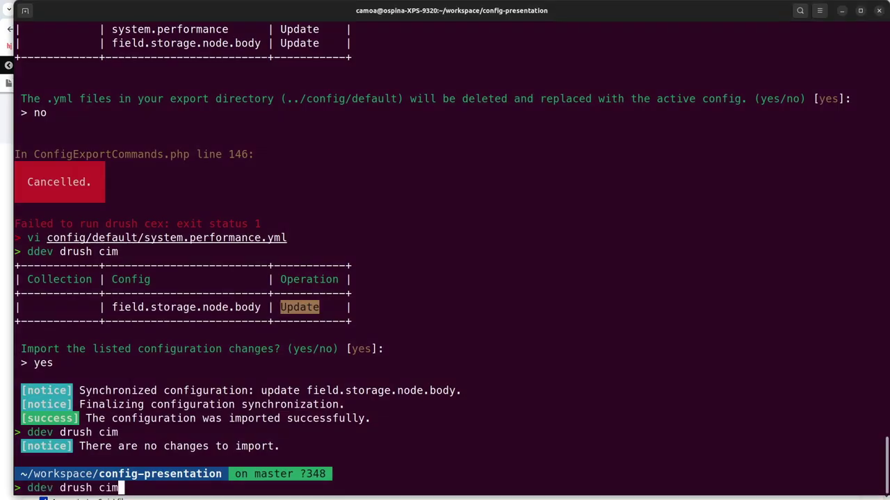
key(BackSpace)
key(BackSpace)
text(ex)
key(Return)
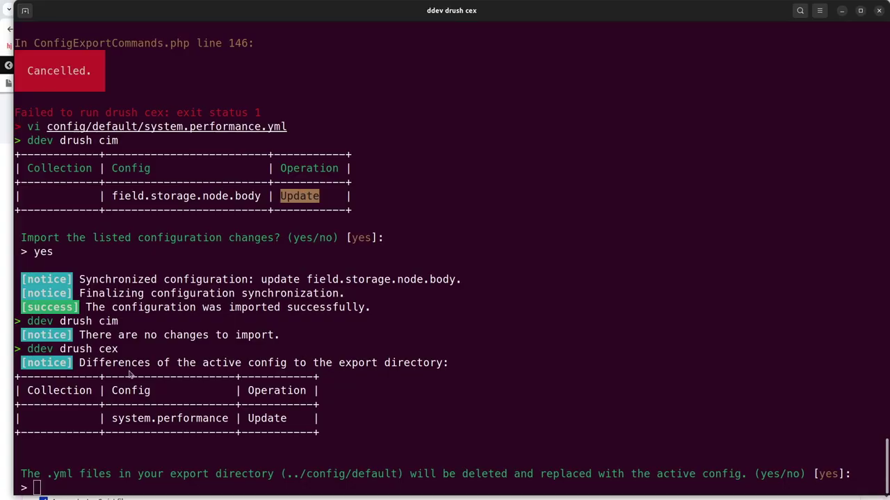
Leave the export prompt pending, switch to the browser and view the changed items on the configuration Synchronize page.
key(alt+Tab)
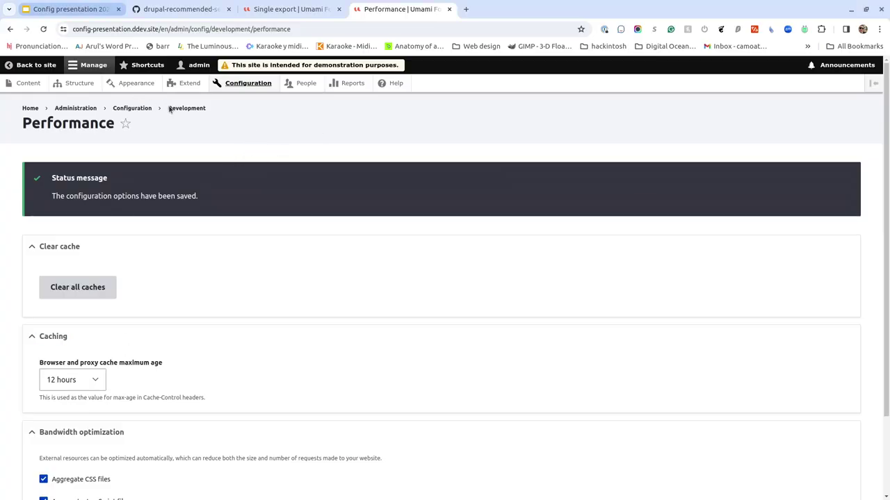
click(122, 108)
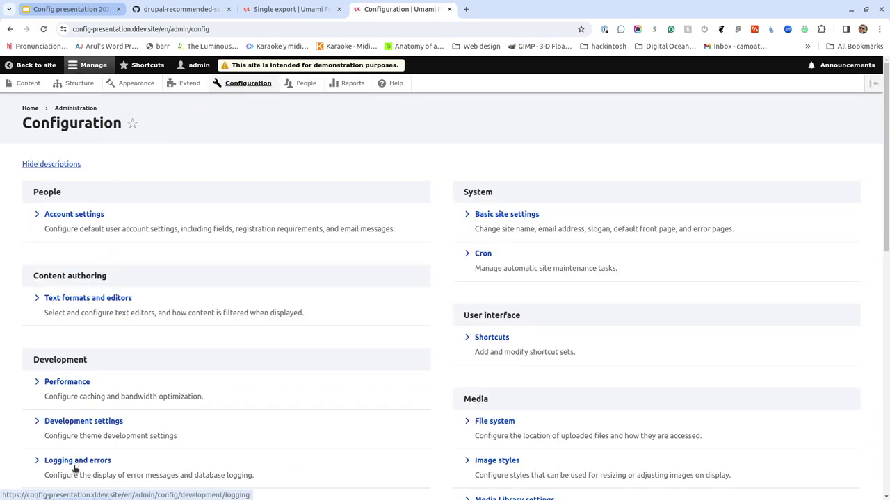
scroll(75, 462, down, 3)
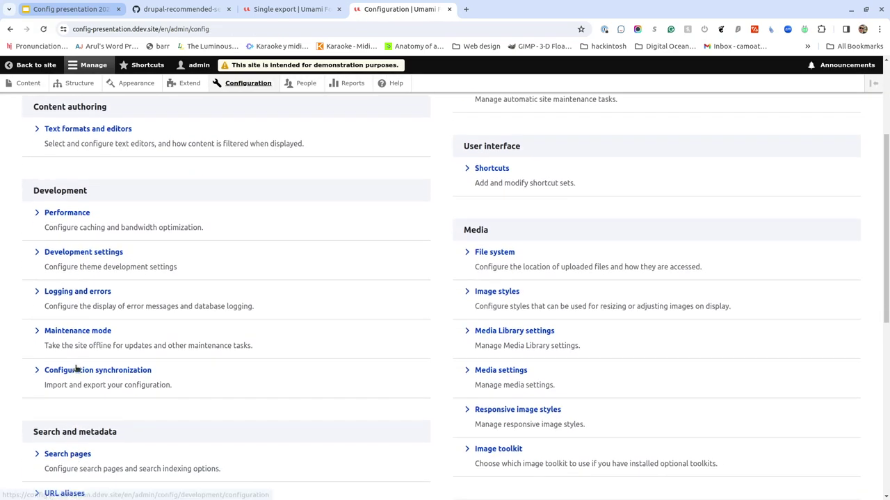
click(77, 370)
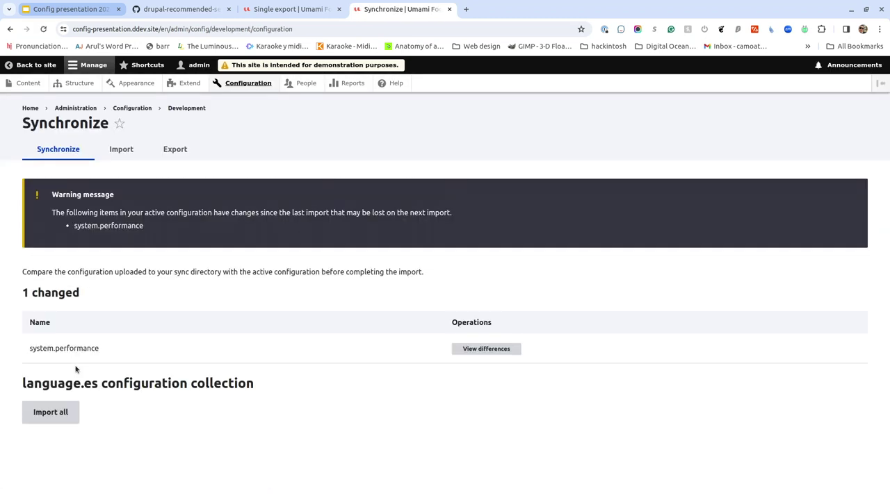
Open the settings of the Cooking time field on the Recipe content type.
click(79, 85)
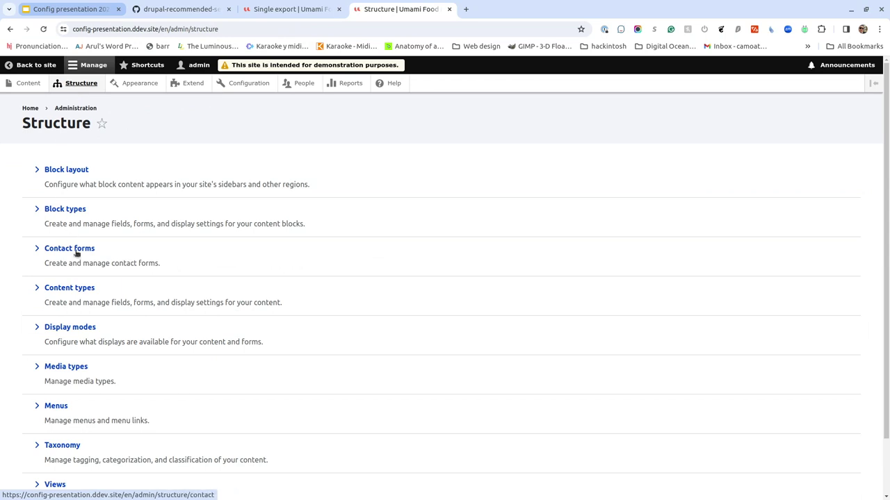
click(62, 289)
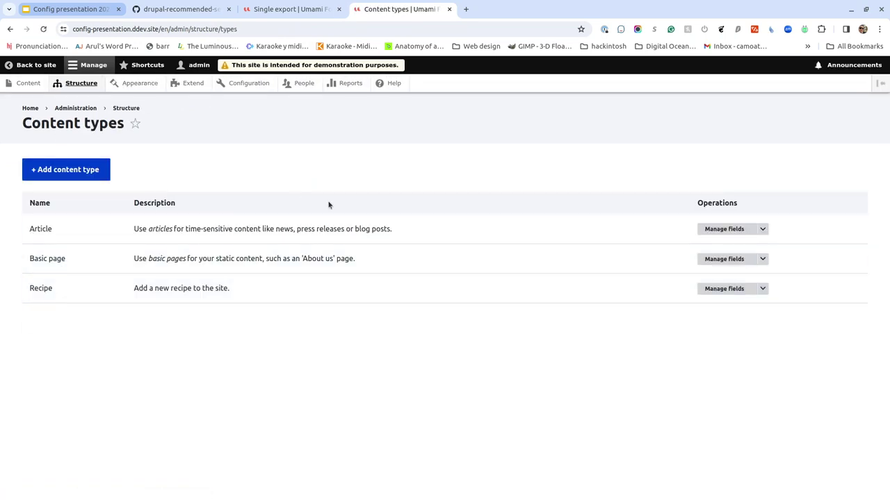
click(738, 290)
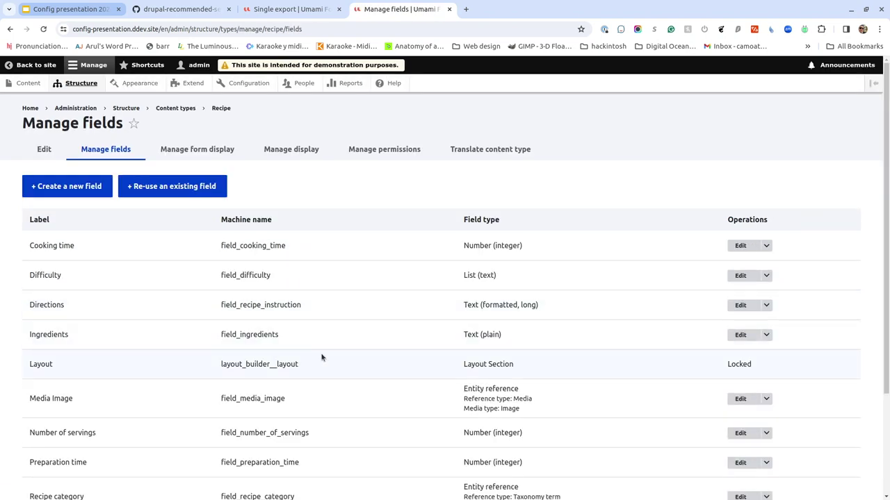
click(740, 246)
Try to save the Recipe Cooking time field with its allowed number of values set to 11.
click(136, 302)
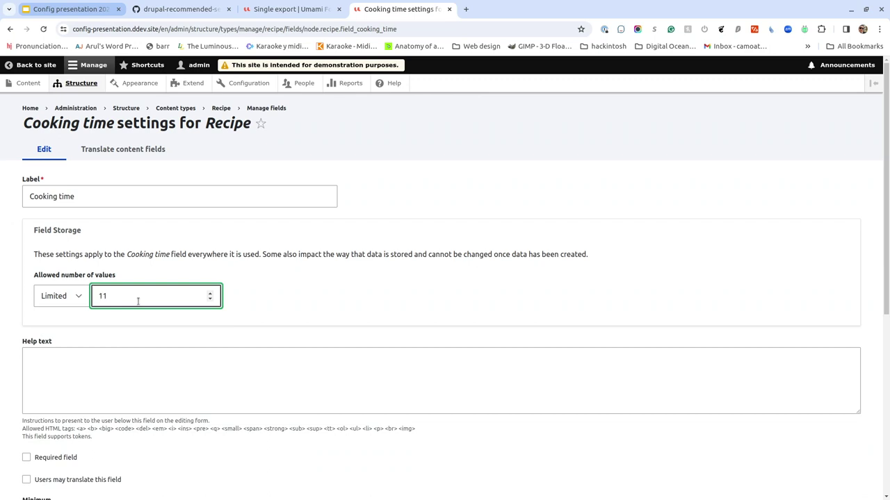
text(1)
scroll(127, 330, down, 5)
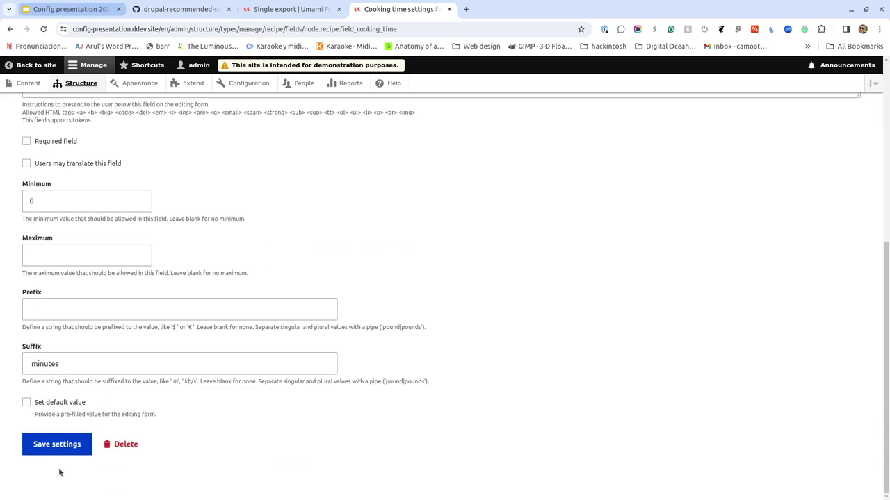
click(46, 447)
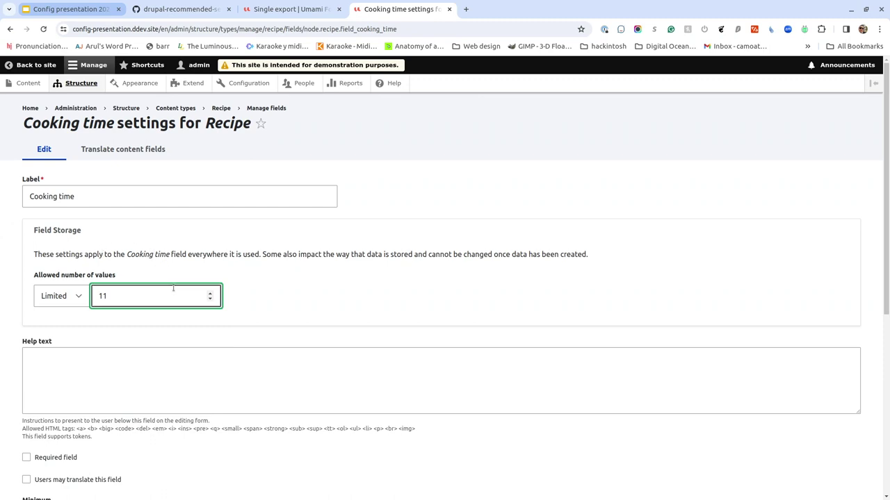
Lower the Cooking time field's allowed number of values to 3 and save the settings.
click(211, 300)
click(211, 301)
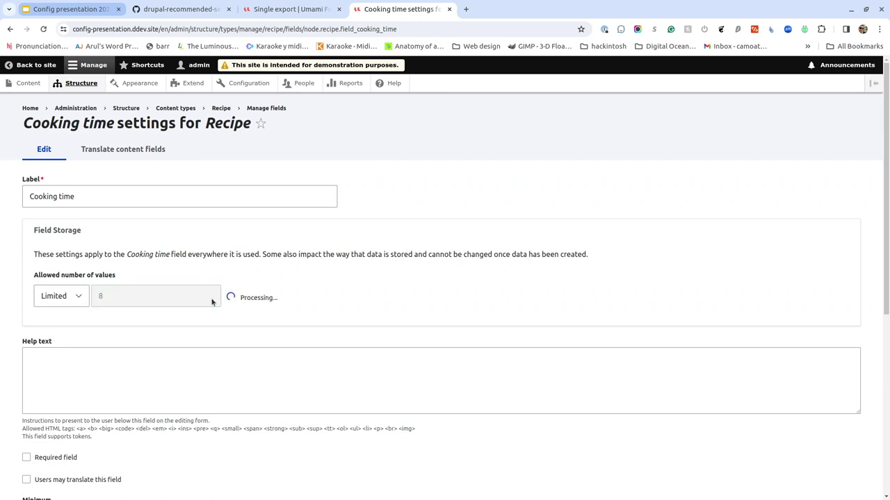
click(211, 300)
click(211, 300)
click(210, 300)
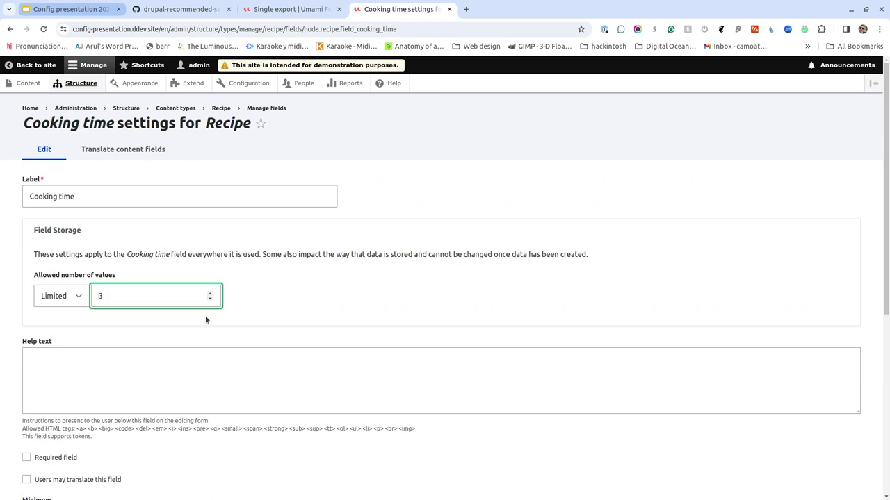
scroll(203, 323, down, 5)
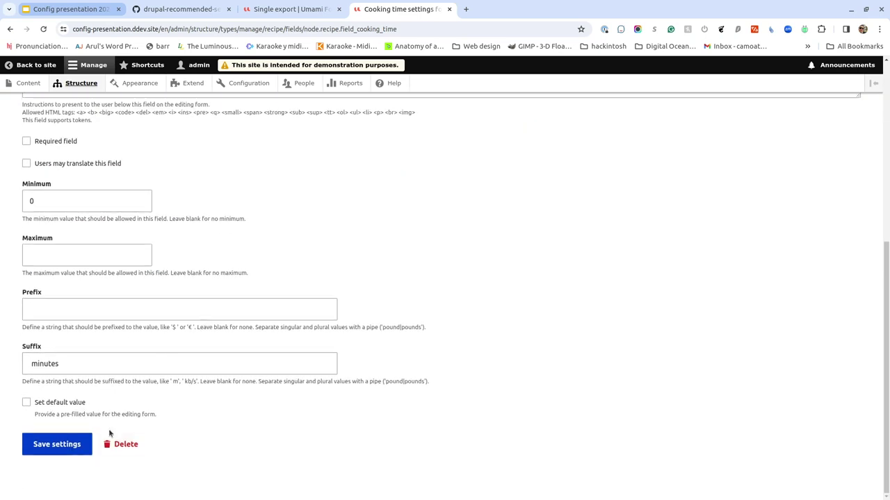
click(68, 445)
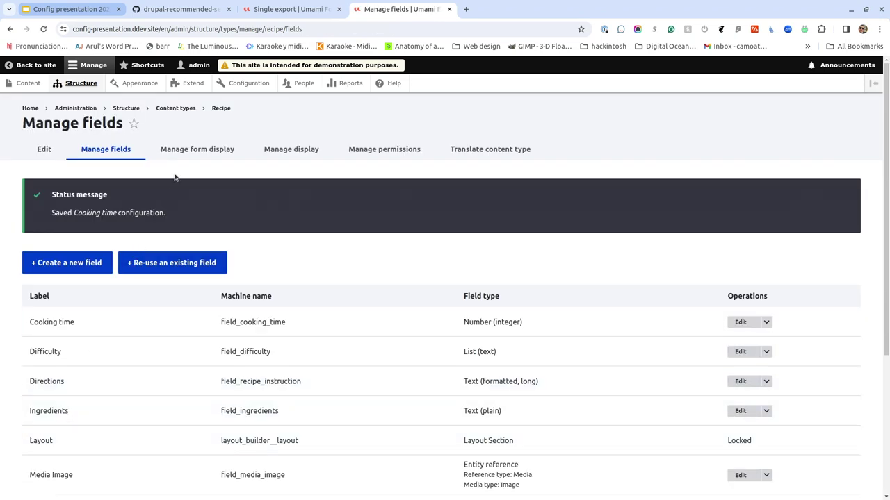
Open the configuration Synchronize page and return to the Config presentation 2024 slides.
click(248, 82)
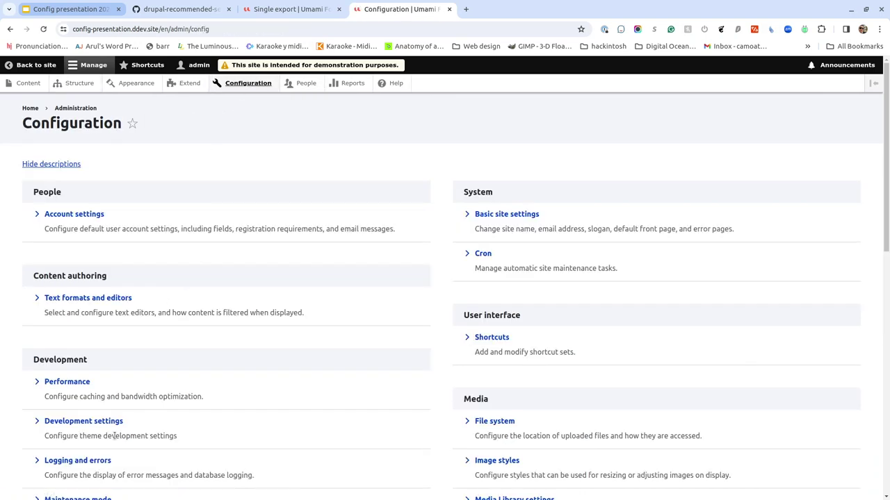
scroll(115, 436, down, 4)
click(65, 277)
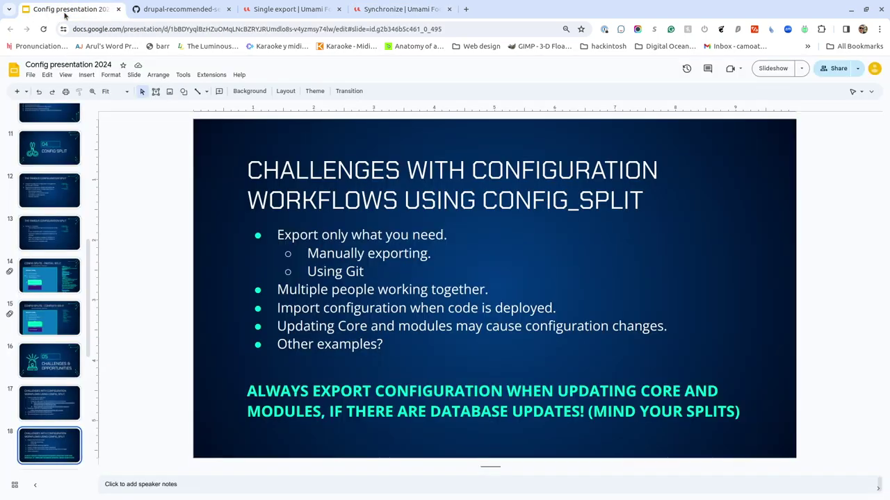
click(65, 12)
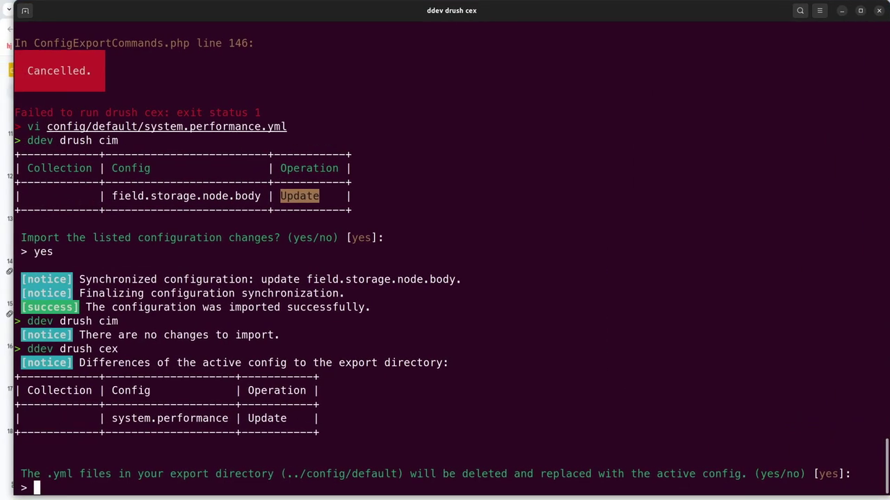
Decline the pending configuration export and stage all files in the repository with git add -A.
text(no)
key(Return)
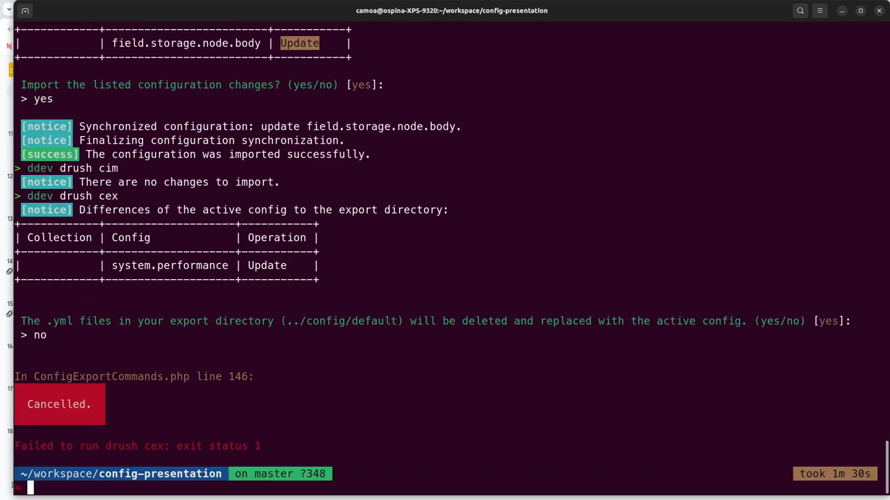
text(git add -A)
key(Return)
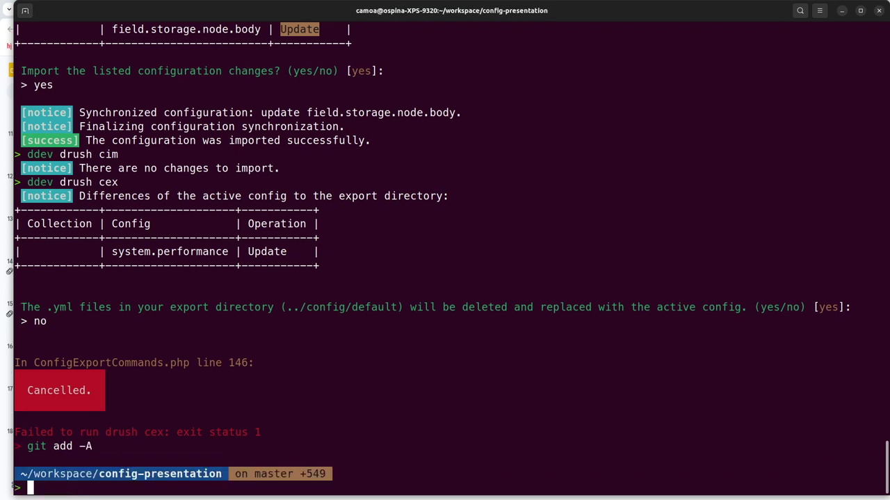
Commit the staged files with git, using the message "begin pres day2".
text(git comm)
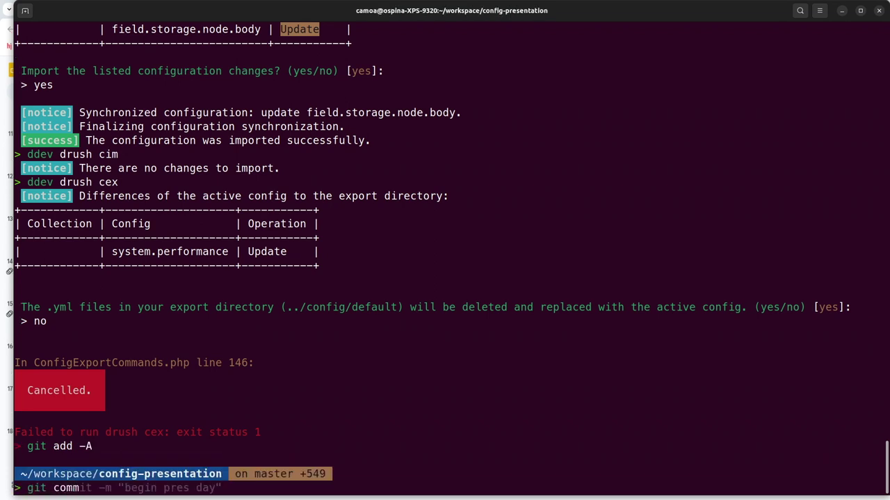
text(i)
key(Right)
key(Left)
text(2)
key(Return)
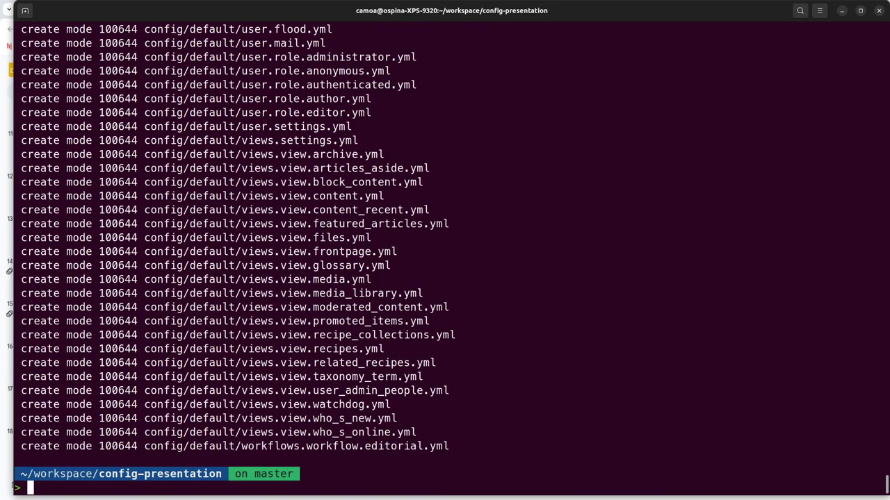
Clear the terminal and check the repository state with git status.
text(clear)
key(Return)
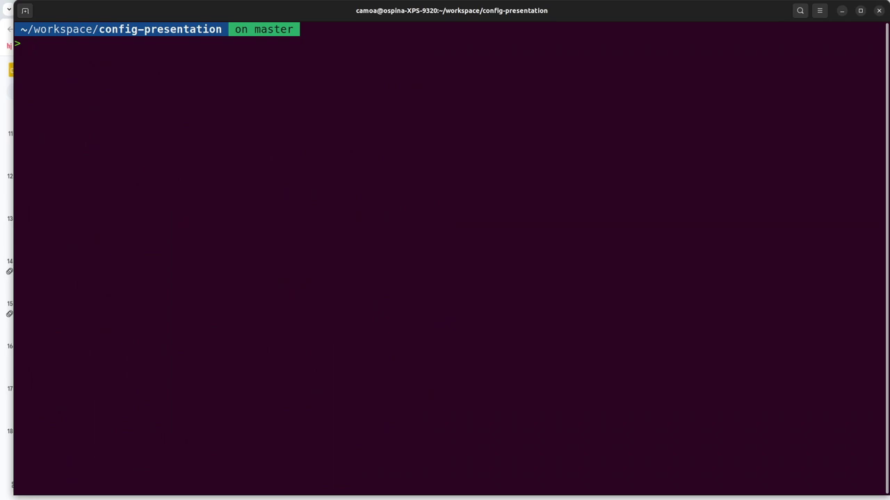
text(git status)
key(Return)
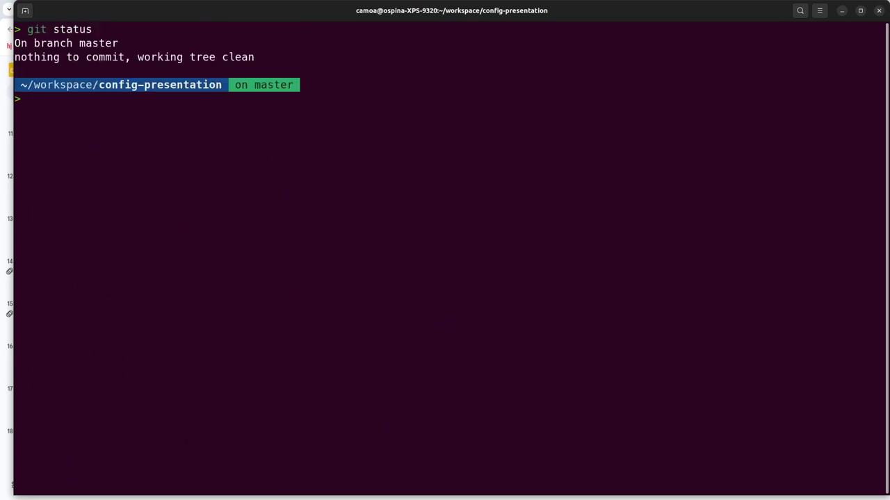
Export the active configuration with ddev drush cex and accept replacing the files in the export directory.
text(dd)
key(Right)
key(Return)
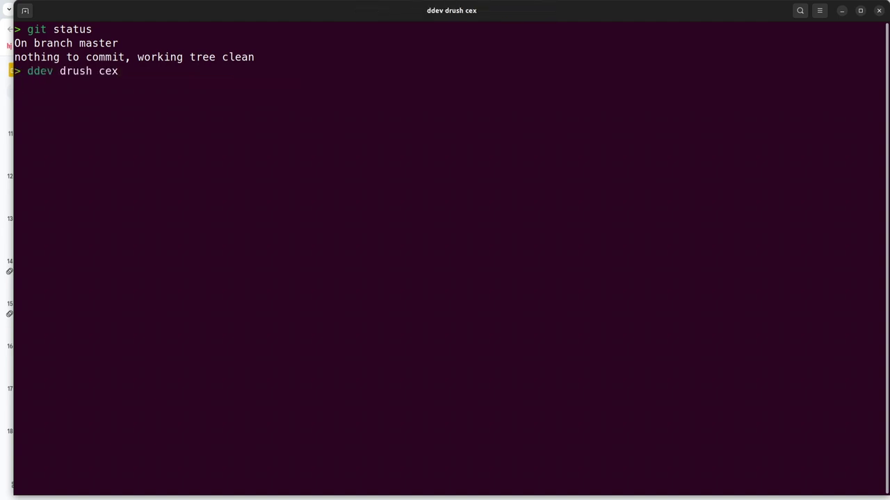
text(y)
key(Return)
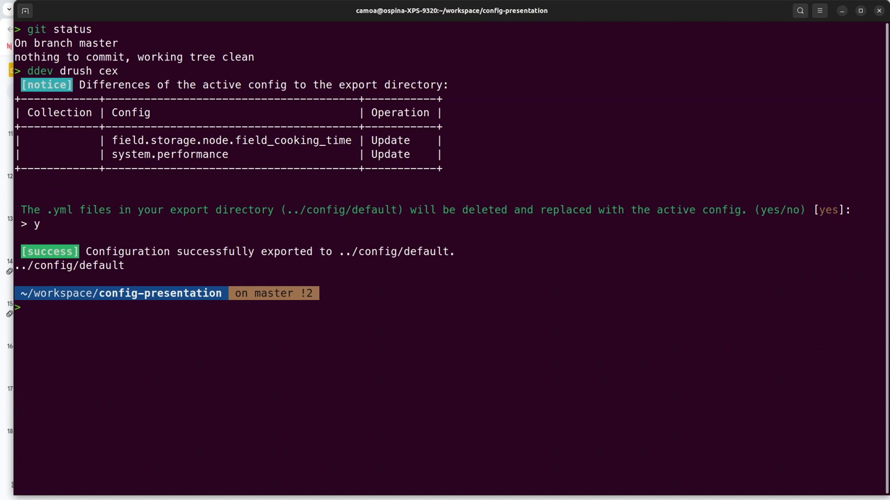
List the files modified by the configuration export with git status.
key(Up)
key(Up)
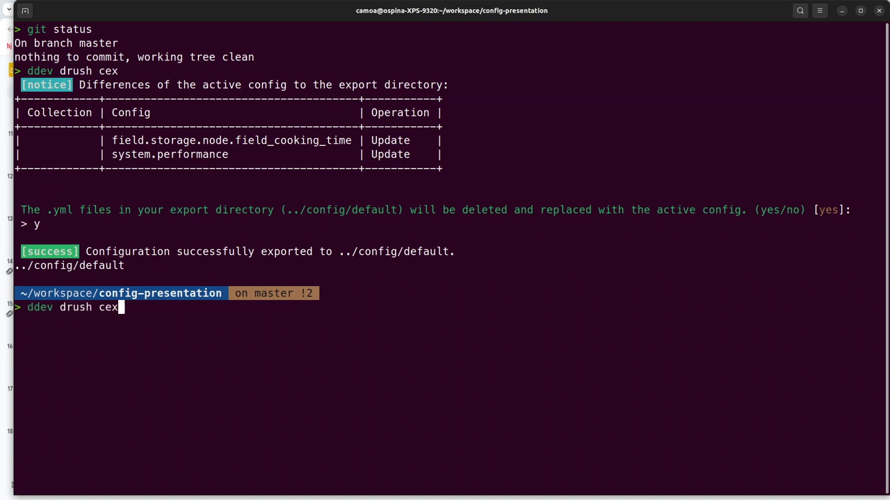
key(Return)
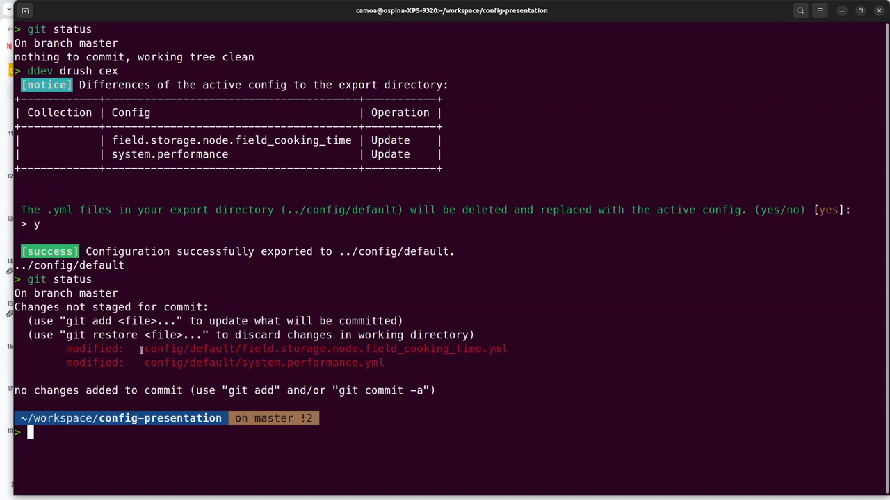
Try to discard the change to config/default/field.storage.node.field_cooking_time.yml with git reset and check it with git status.
drag(145, 351, 510, 353)
key(ctrl+c)
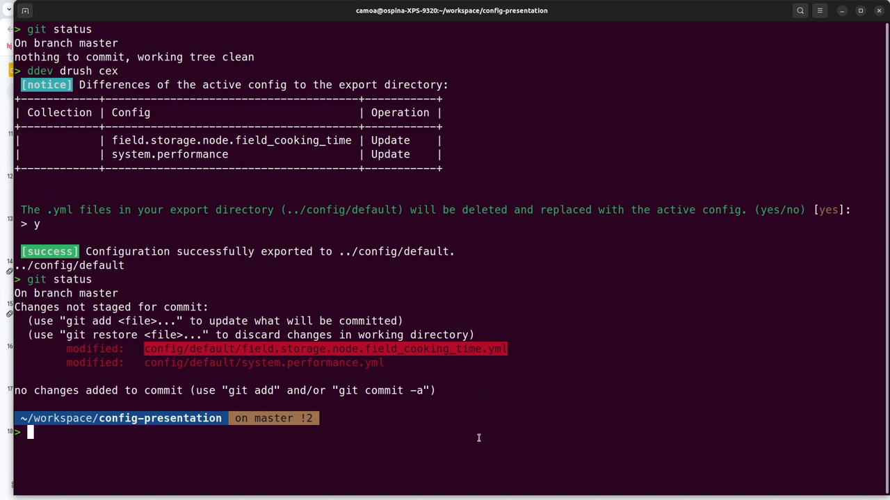
text(git reset)
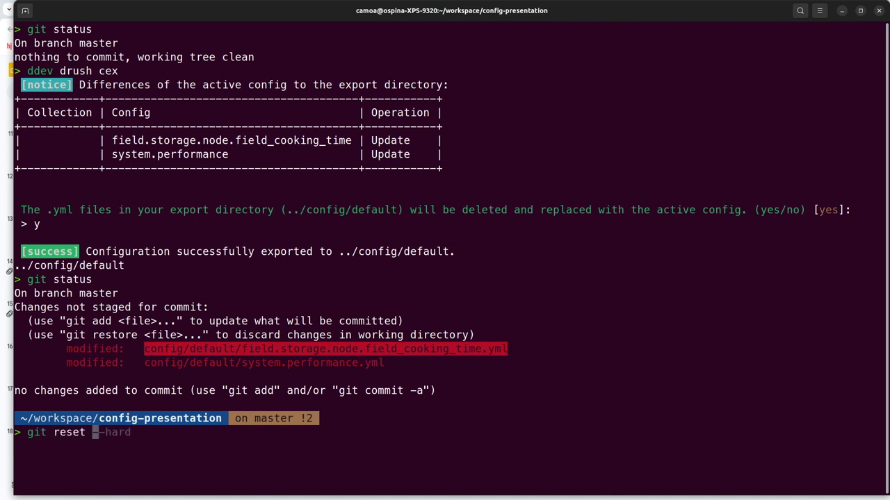
key(ctrl+shift+v)
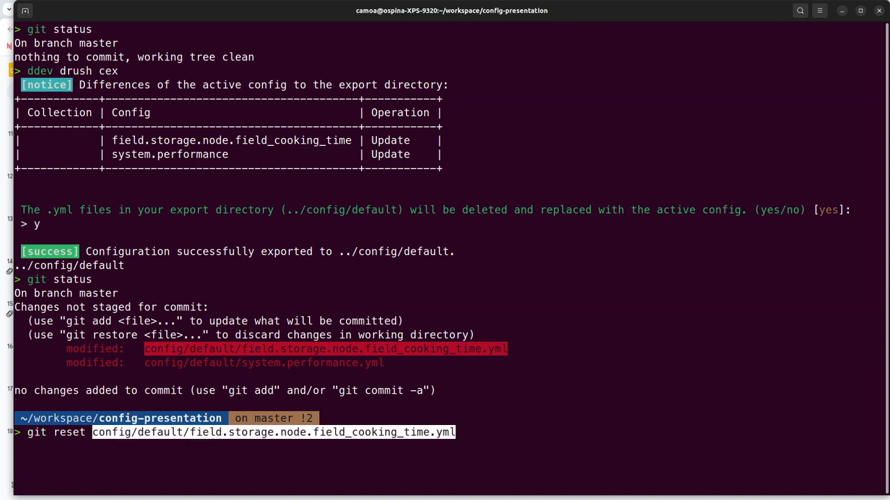
key(Return)
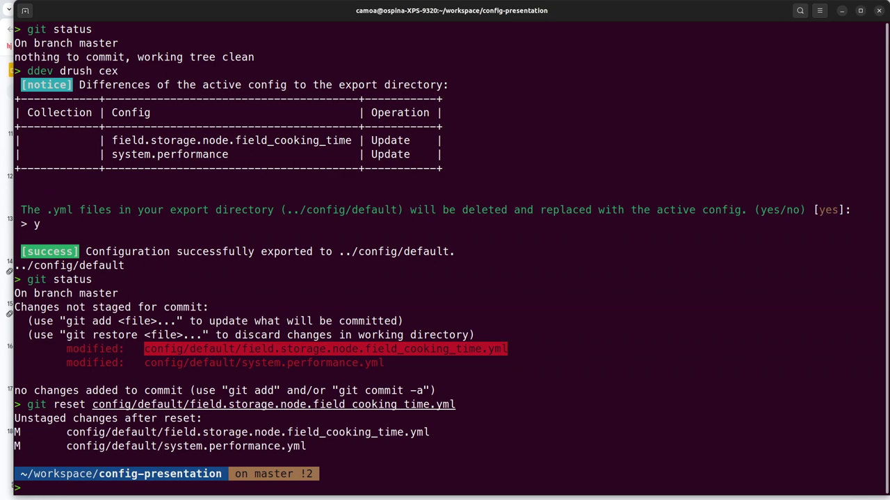
text(git status)
key(Return)
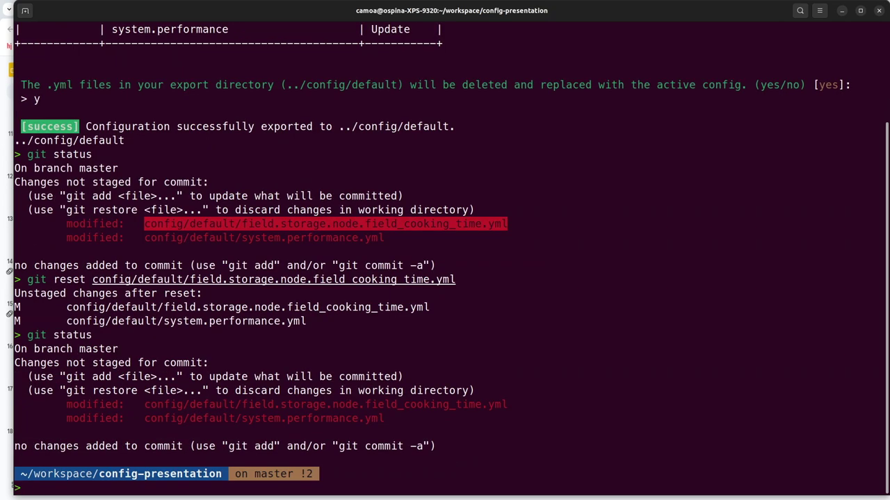
Discard the change to config/default/field.storage.node.field_cooking_time.yml by changing the previous reset command to git restore and running it.
key(Up)
key(Up)
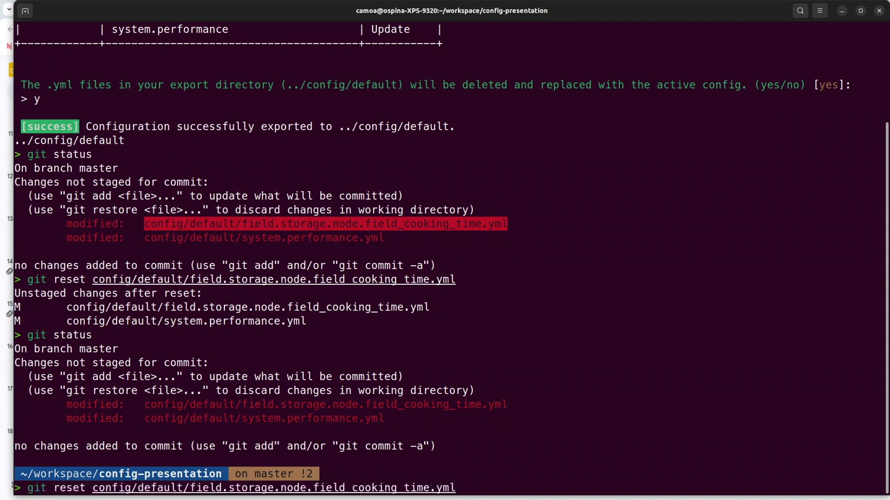
key(Left)
key(Left)
key(Left)
key(Left)
key(Left)
key(Left)
key(Left)
key(Left)
key(Left)
key(Left)
key(Left)
key(Left)
key(Left)
key(Left)
key(Left)
key(Left)
key(Left)
key(Left)
key(Left)
key(Left)
key(Left)
key(Left)
key(Left)
key(Left)
key(Left)
key(Left)
key(Left)
key(Left)
key(Left)
key(Left)
key(Left)
key(Left)
key(Left)
key(Left)
key(Left)
key(Left)
key(Left)
key(Left)
key(Left)
key(Left)
key(BackSpace)
key(BackSpace)
key(BackSpace)
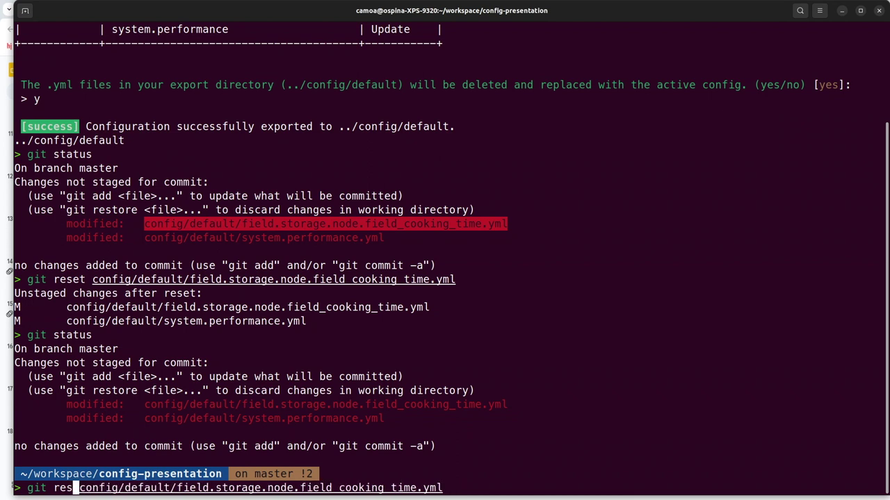
text(store)
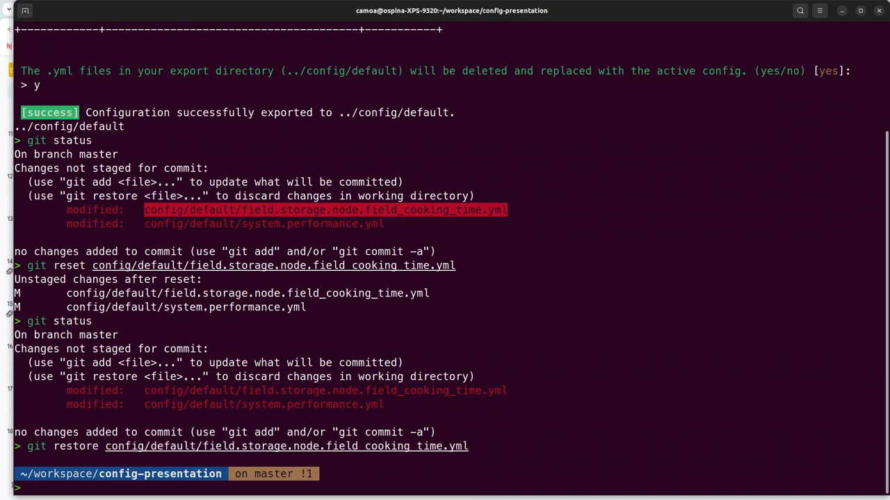
Check which files are still modified with git status and switch to the presentation slides in the browser.
key(Up)
key(Up)
key(Return)
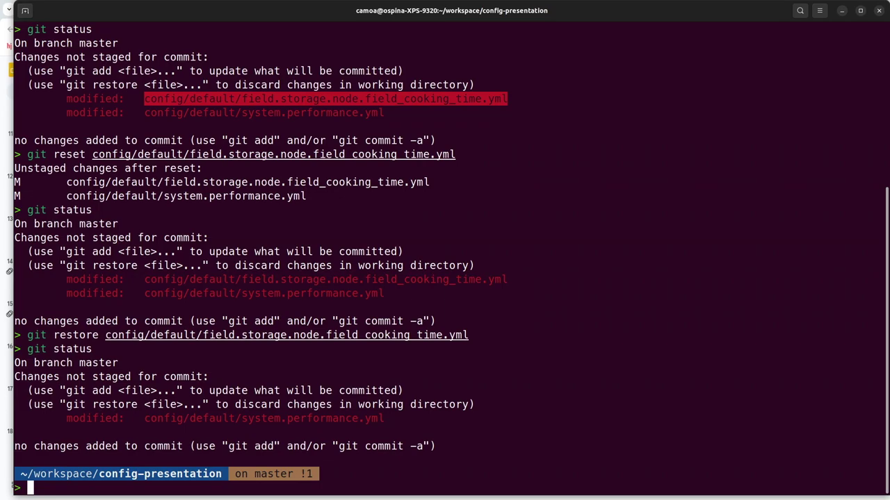
key(alt+Tab)
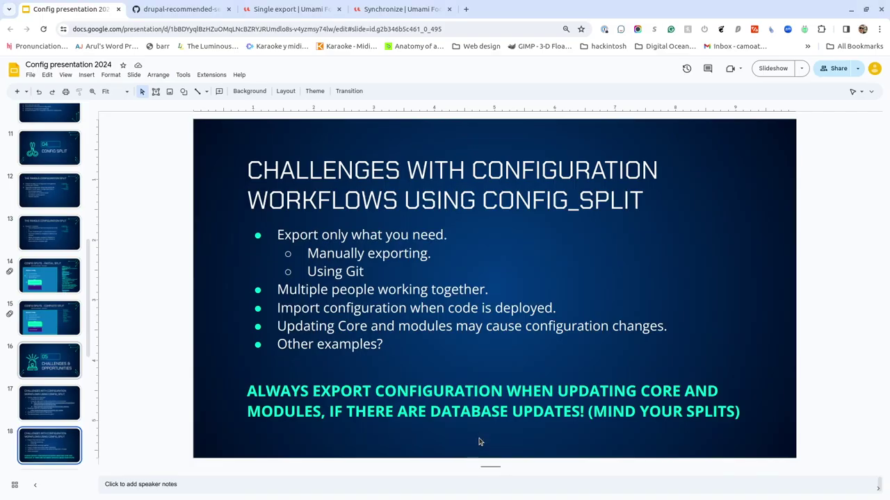
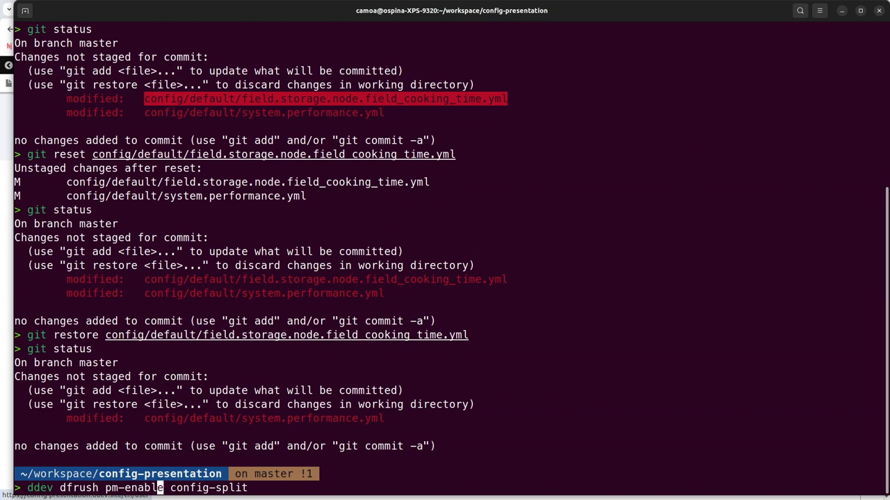
Correct the misspelled drush in the entered command and try to enable the module with ddev drush pm-enable config-split.
key(Left)
key(Left)
key(BackSpace)
key(Return)
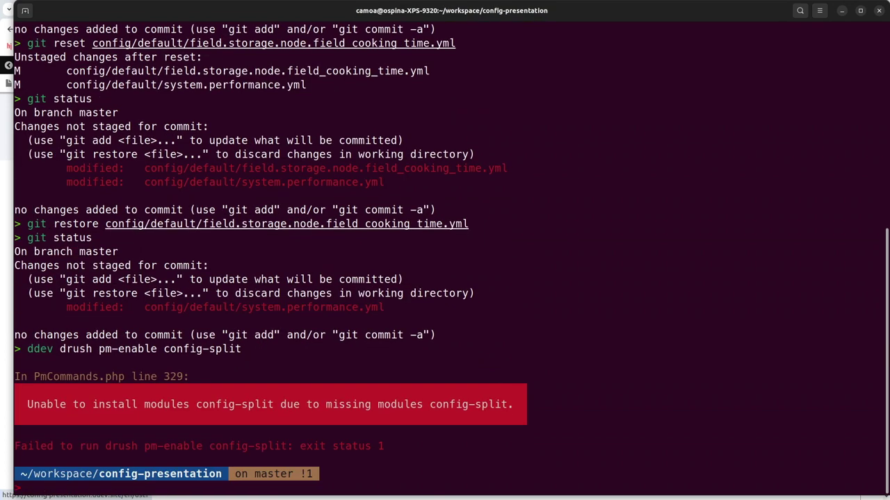
Correct the module name in the previous command to config_split and enable it with ddev drush pm-enable.
key(Up)
key(ctrl+u)
key(Up)
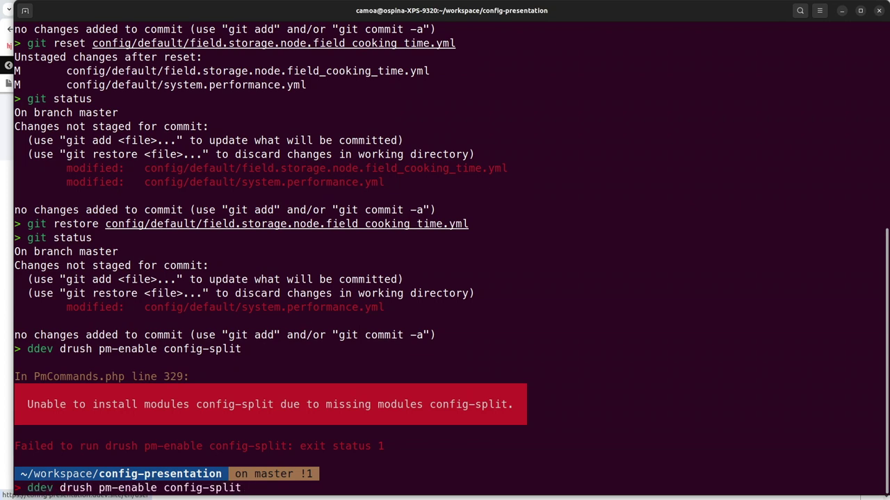
key(Left)
key(Left)
key(Left)
key(Left)
key(BackSpace)
text(_)
key(Return)
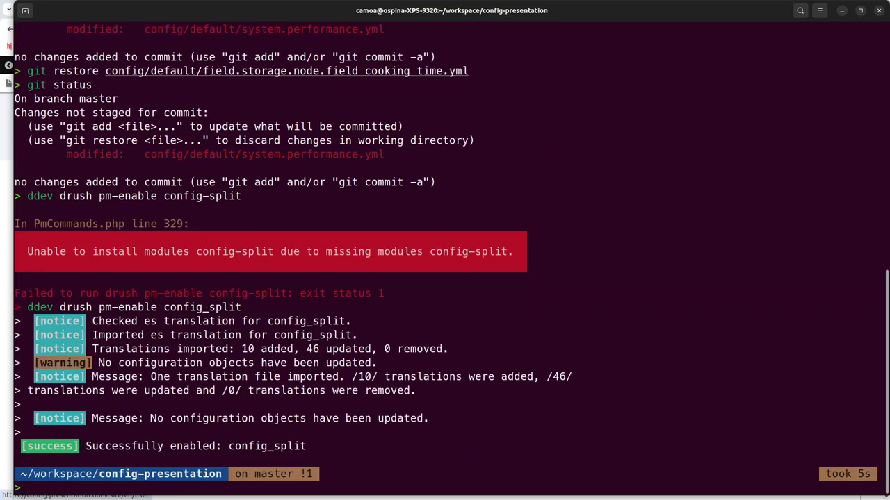
Switch to the Drupal site in the browser and start adding a new Configuration Split setting.
key(alt+Tab)
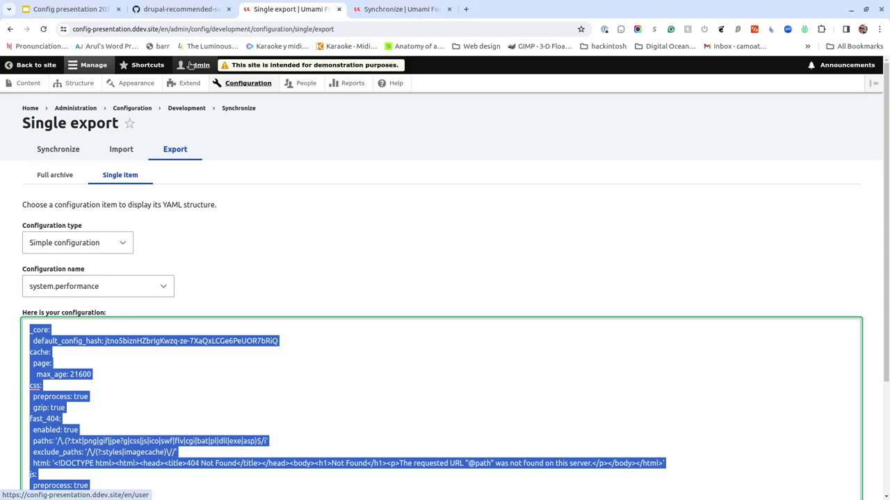
click(240, 85)
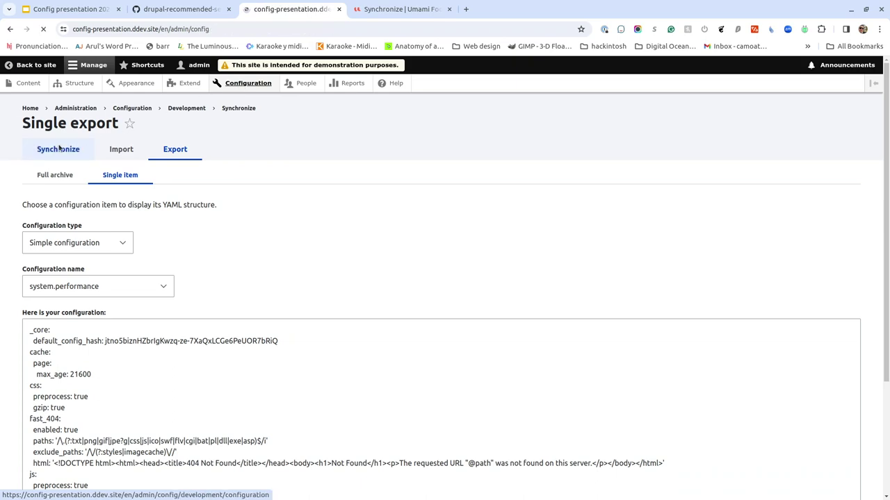
scroll(108, 283, down, 3)
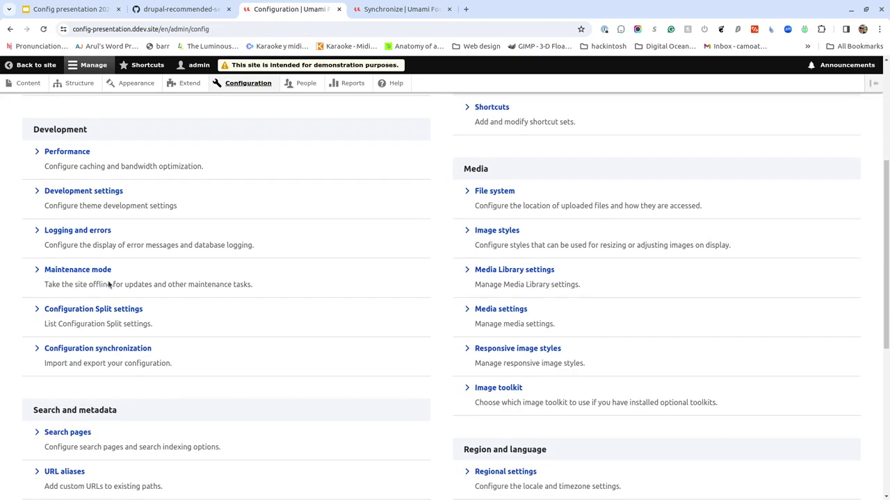
click(104, 309)
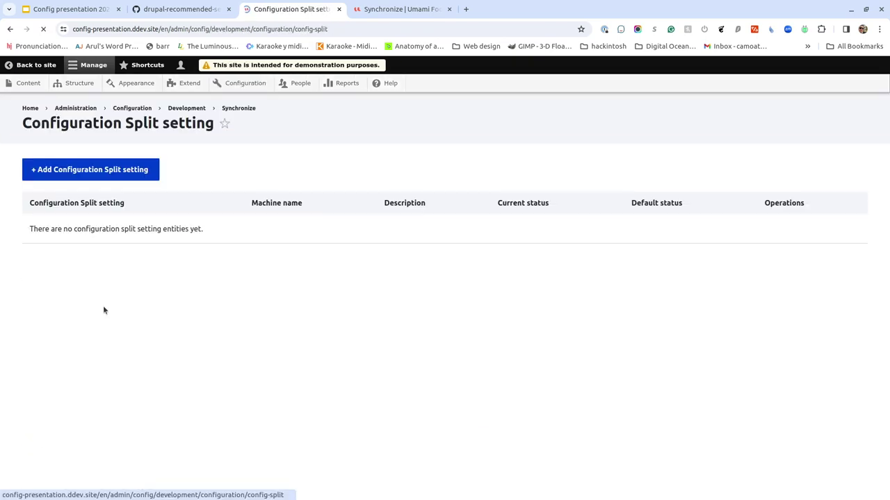
click(125, 171)
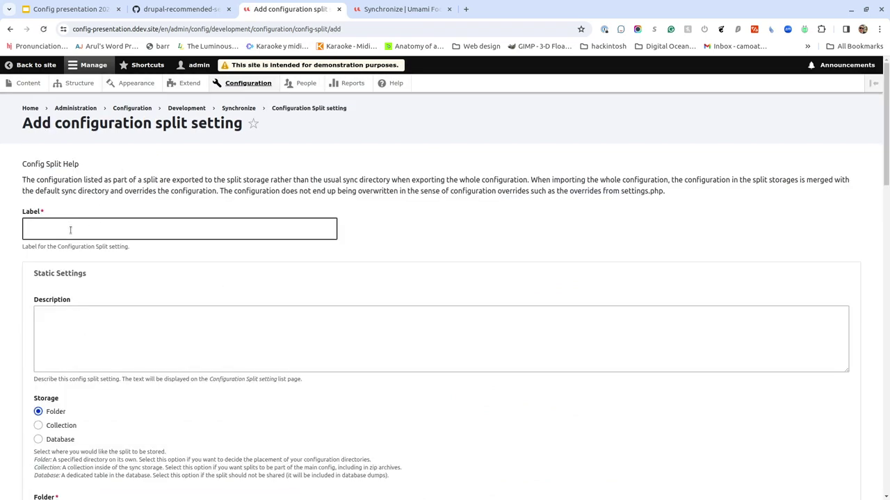
Label the split local and set its storage folder to ../config/envs/local.
click(70, 230)
text(local)
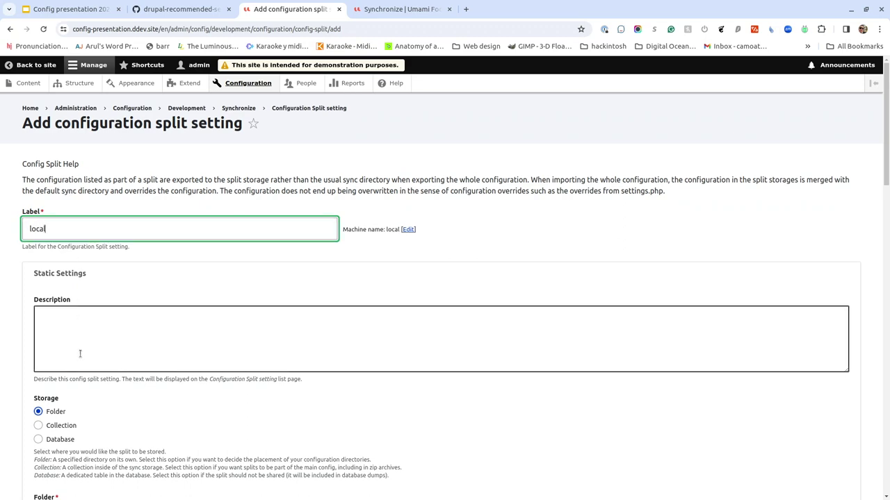
scroll(79, 353, down, 5)
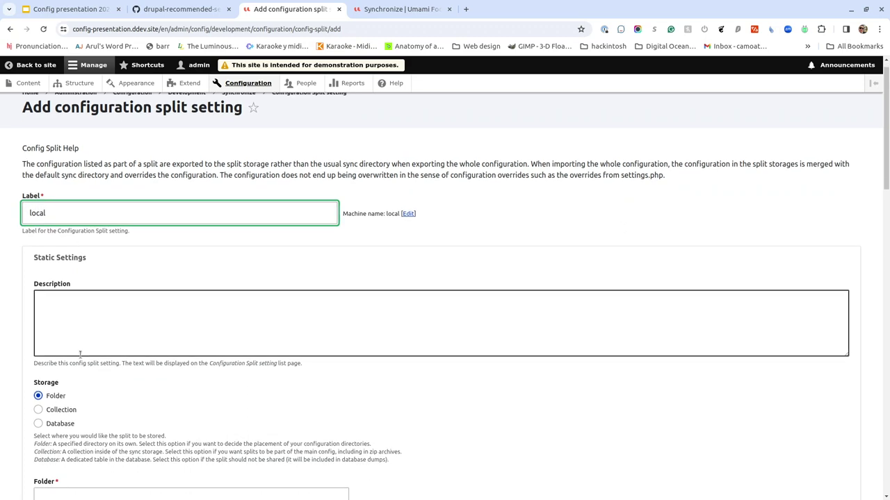
click(50, 287)
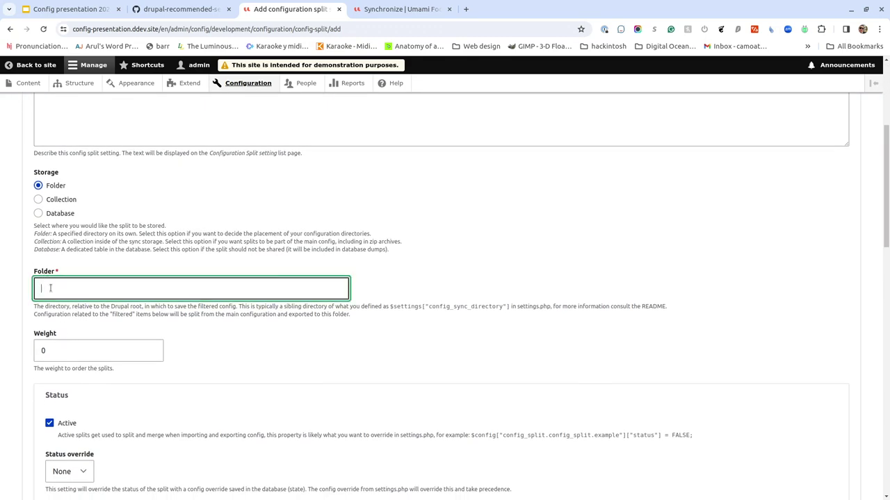
text(../config/envs/local)
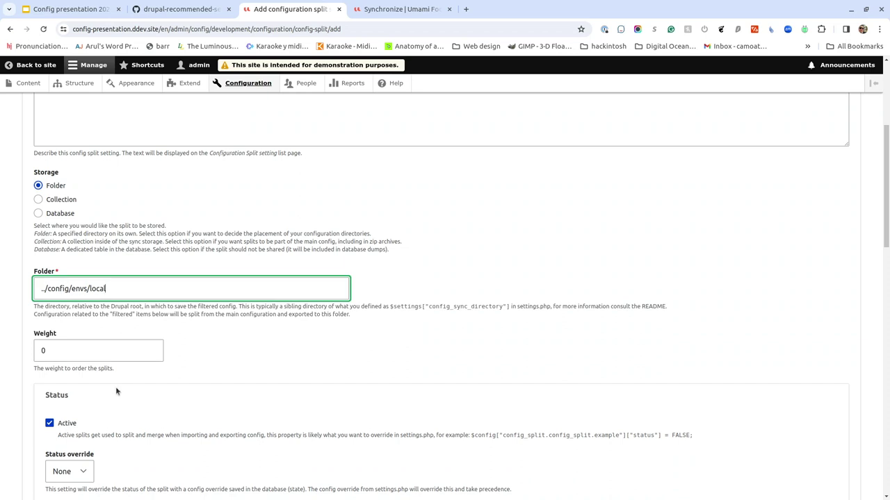
Turn off the split's Active status, leave all modules and configuration items unselected, and save the setting.
scroll(116, 387, down, 3)
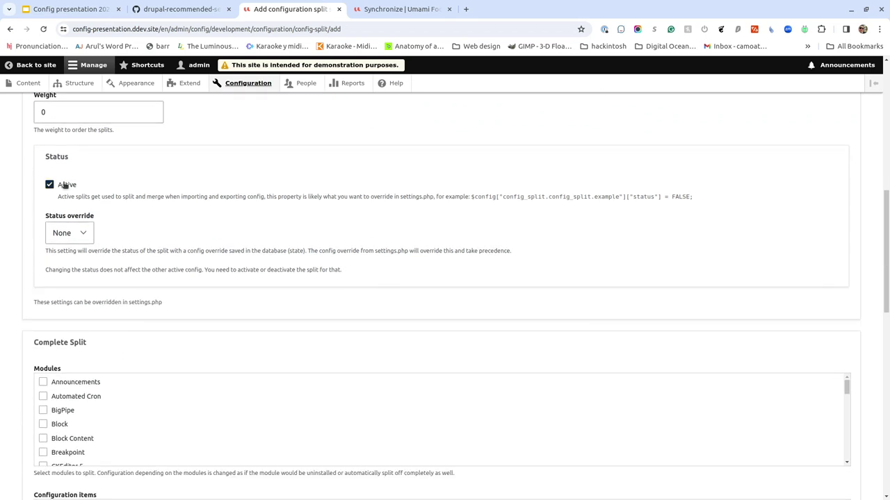
click(49, 186)
scroll(291, 316, down, 3)
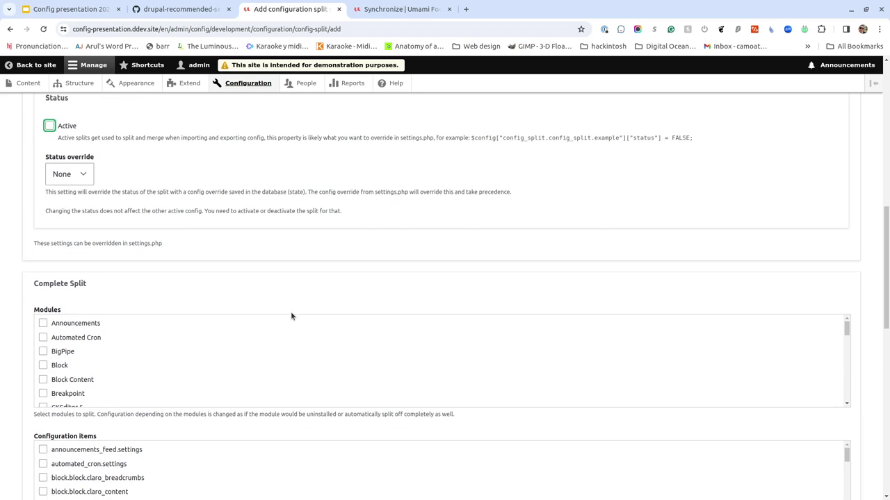
scroll(291, 316, down, 4)
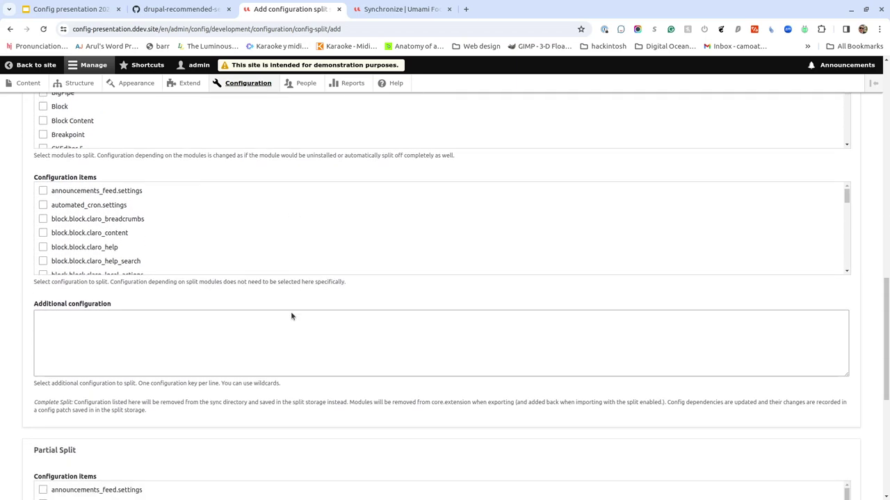
scroll(291, 316, down, 3)
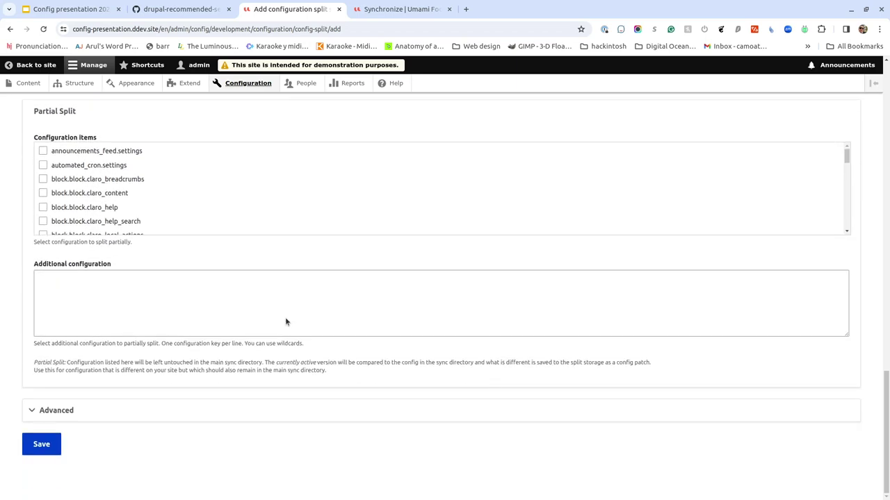
click(41, 449)
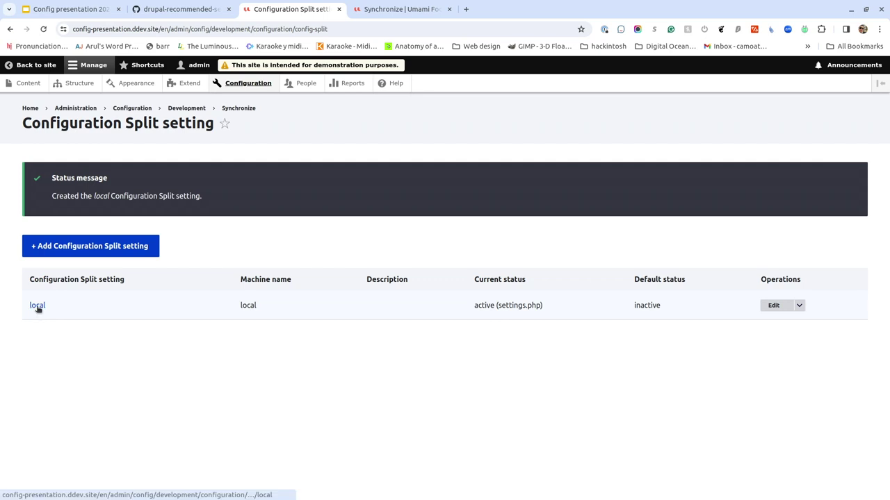
Open the local split for editing to review its folder and status settings, and return to the terminal.
click(37, 310)
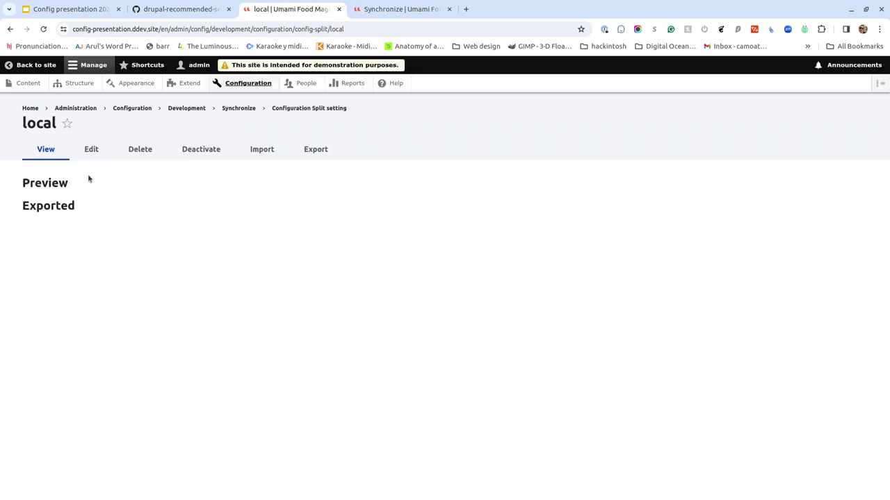
click(87, 149)
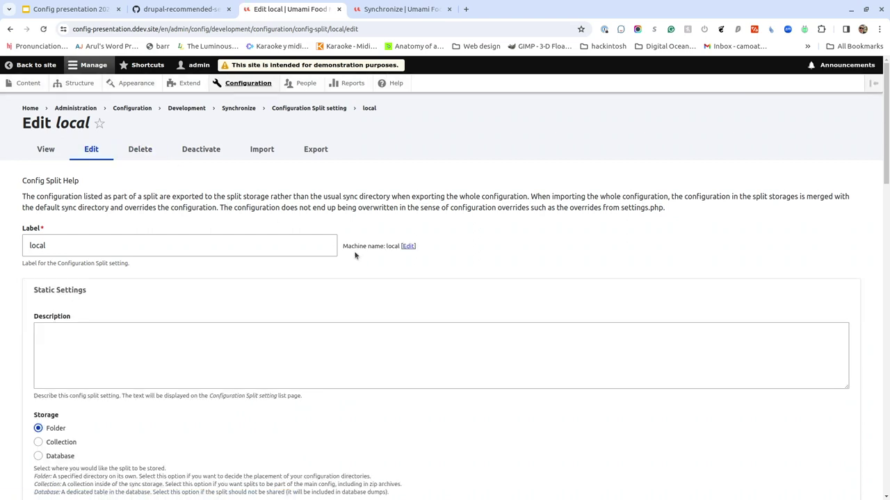
scroll(347, 255, down, 5)
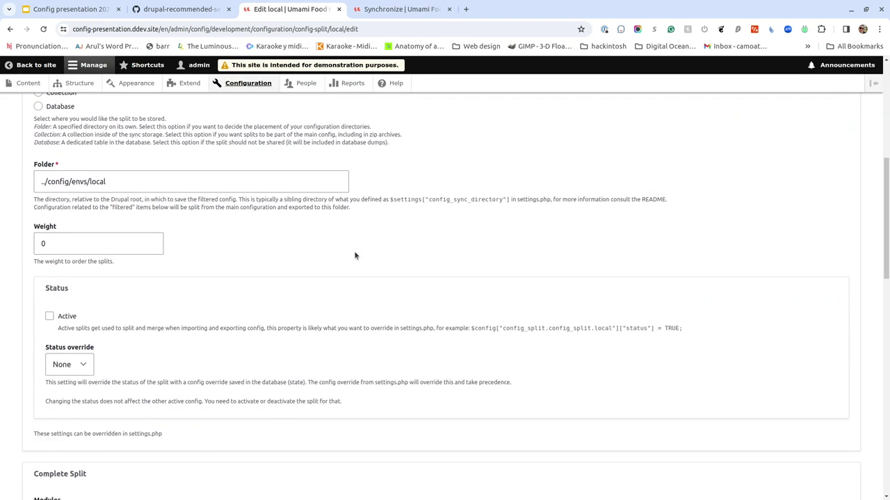
key(alt+Tab)
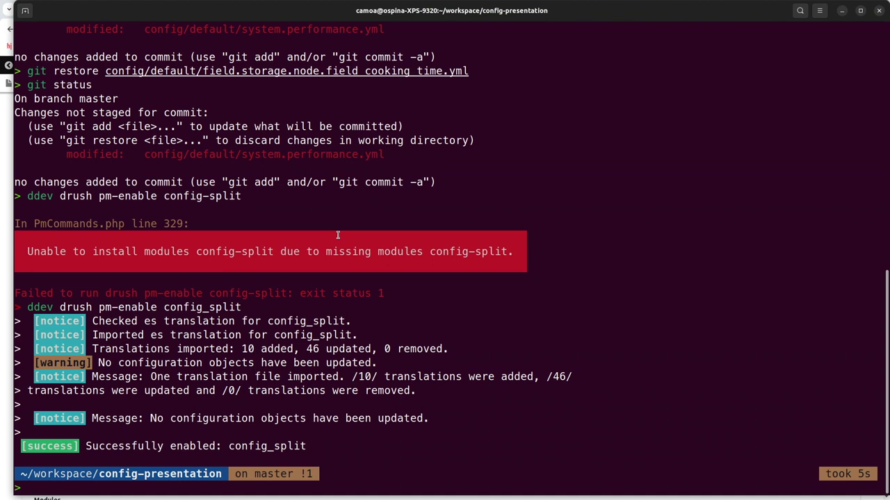
key(Up)
key(Up)
key(Up)
key(Up)
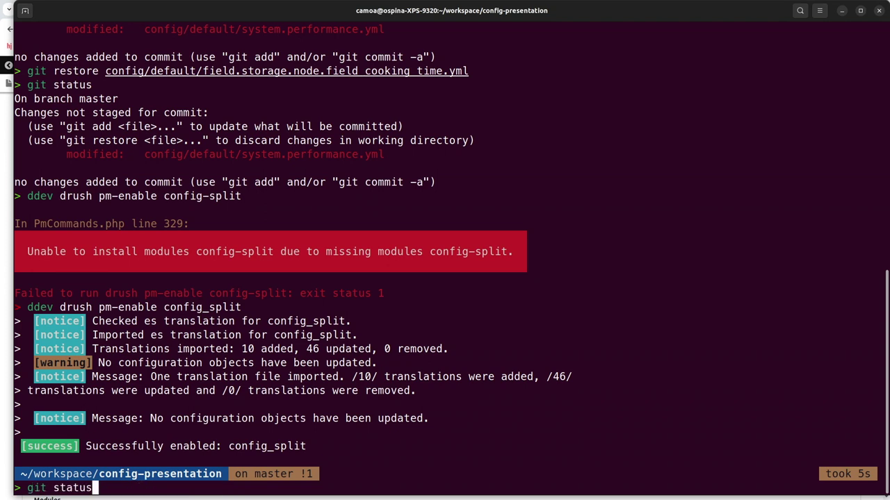
key(Down)
key(Down)
key(Down)
key(Down)
key(Down)
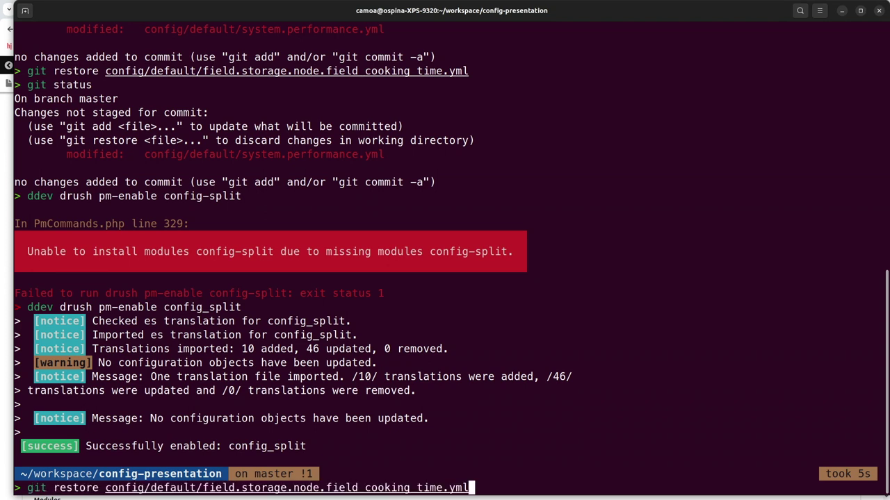
Export the active configuration to ../config/default with ddev drush cex, answering yes to the replacement.
text(dd)
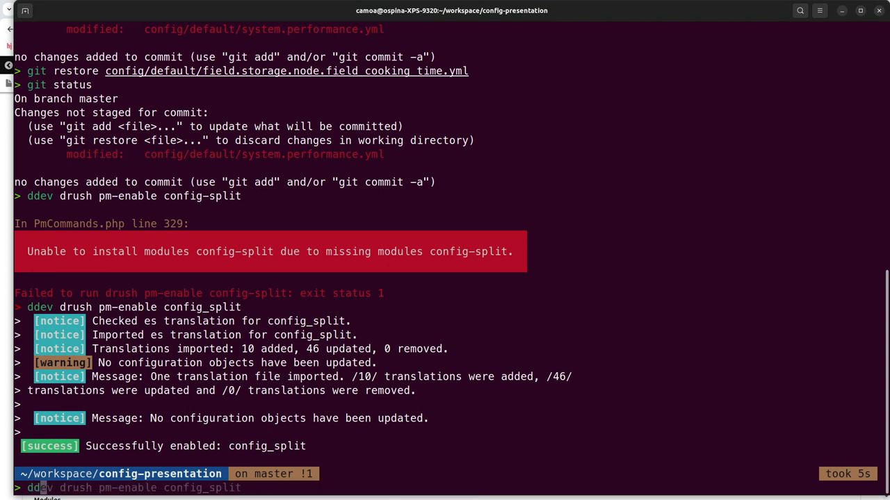
text(ev drush cex)
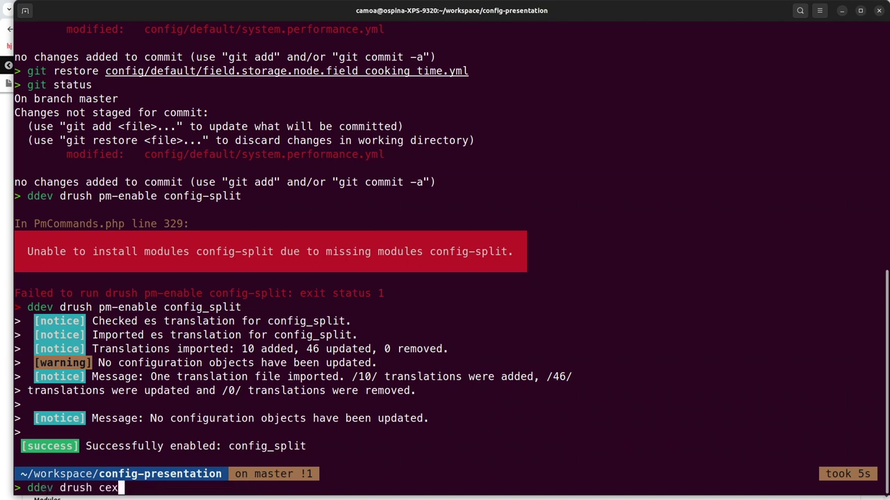
key(Return)
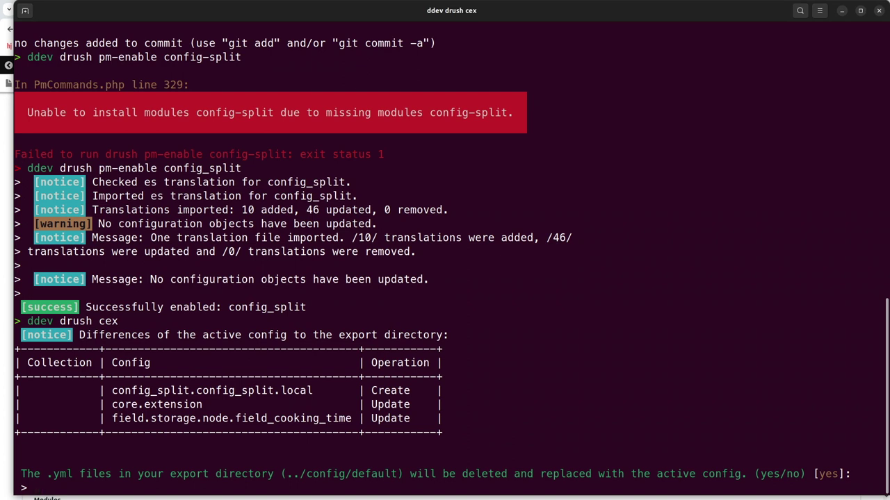
text(yes)
key(Return)
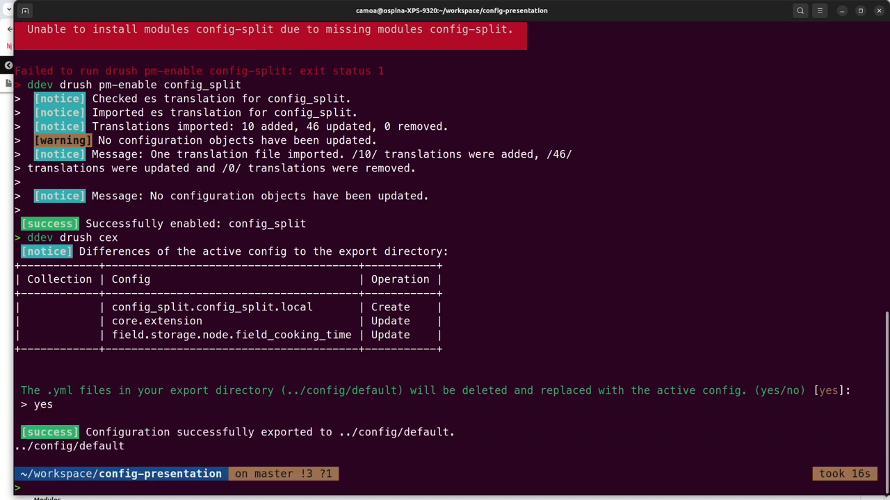
Discard the exported change to config/default/field.storage.node.field_cooking_time.yml with git restore.
text(git r)
key(Right)
key(Return)
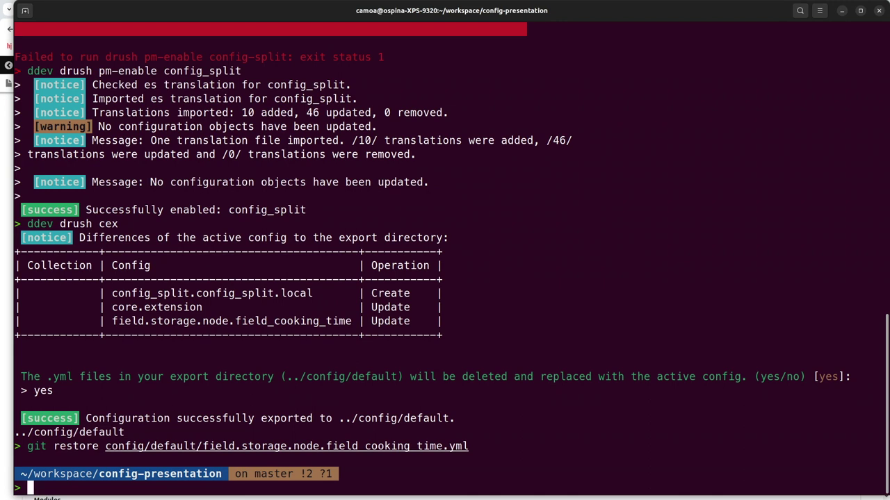
Change the earlier export command to ddev drush cim and import the listed configuration change, answering yes.
key(Up)
key(Up)
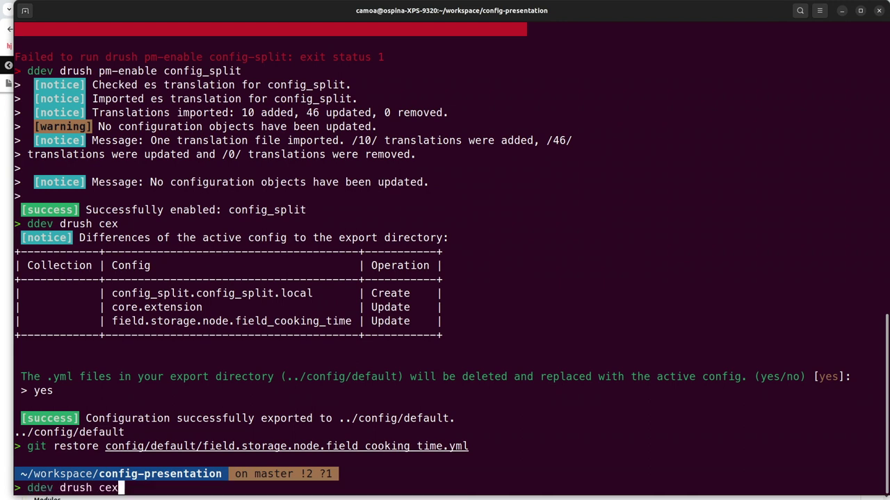
key(BackSpace)
key(BackSpace)
text(im)
key(Return)
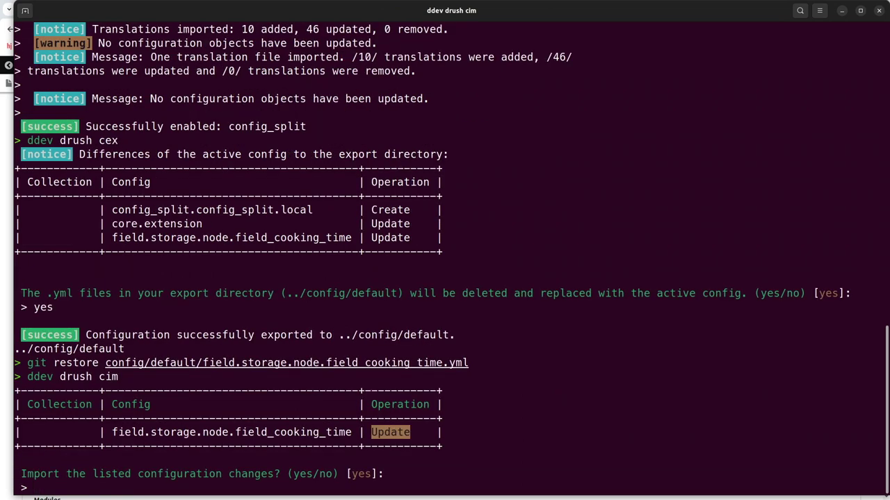
text(yes)
key(Return)
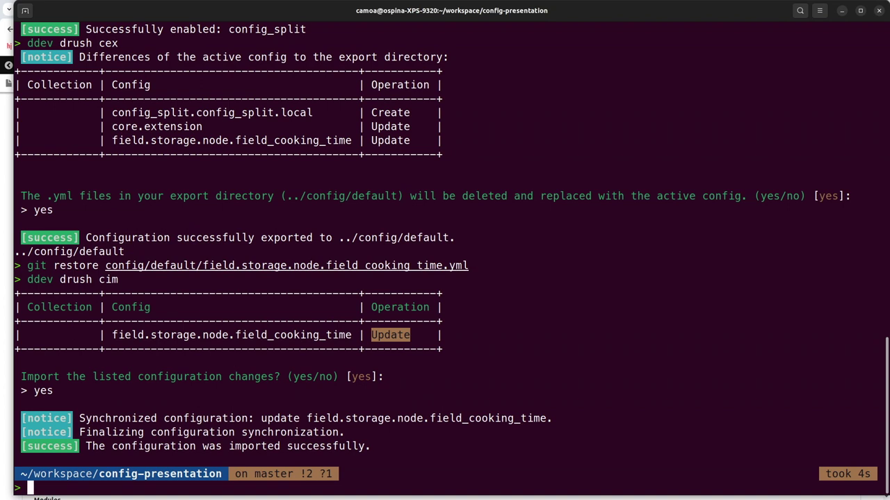
Open config/default/config_split.config_split.local.yml in vi to examine the exported split settings.
text(vi confoig)
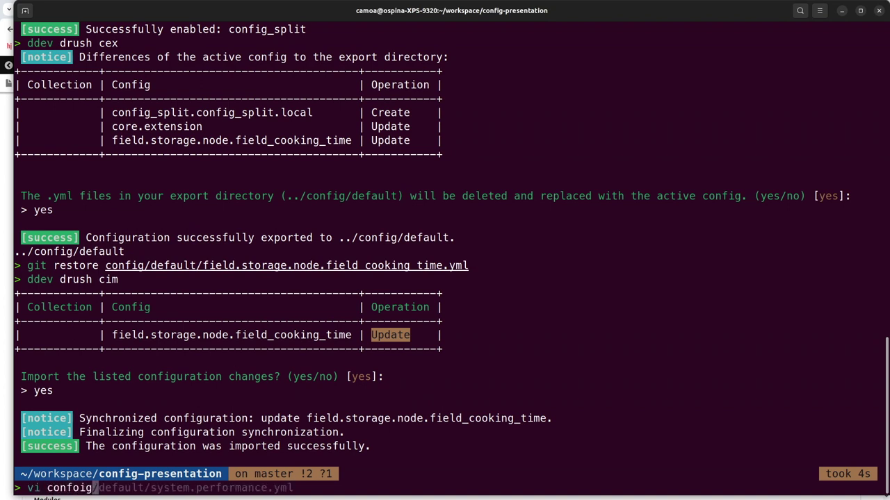
key(BackSpace)
key(BackSpace)
text(ig/de)
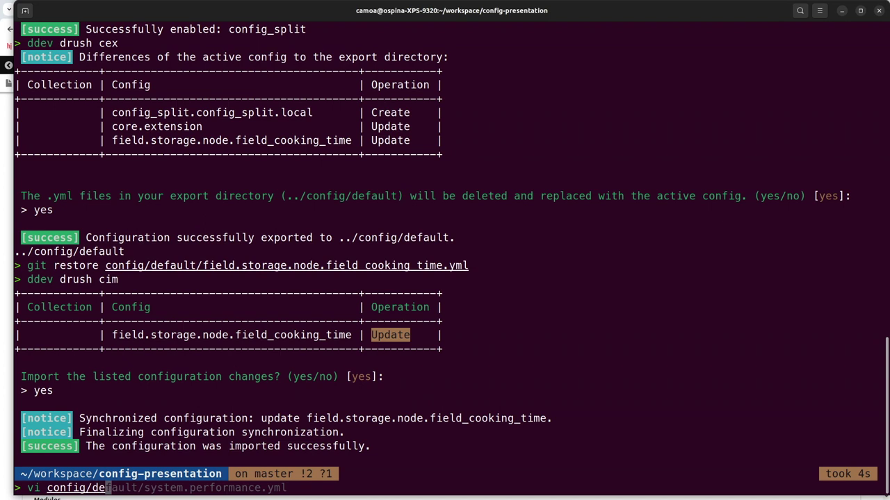
key(Tab)
text(con)
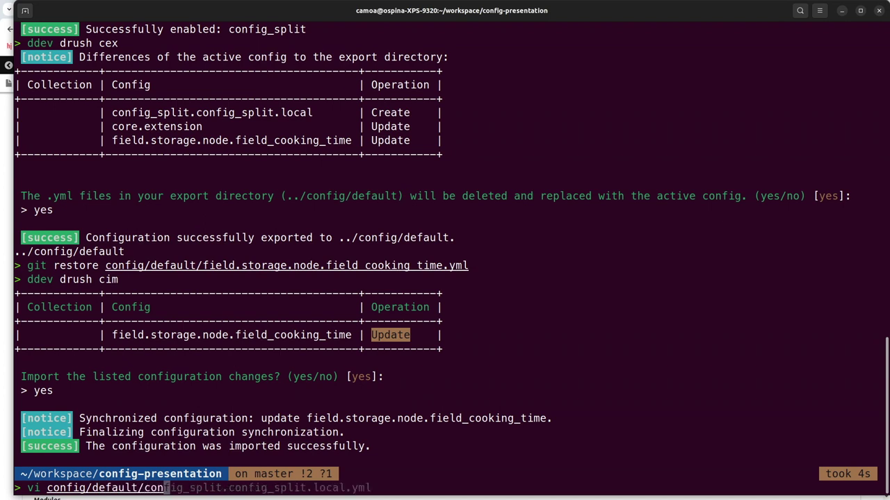
key(Tab)
key(Tab)
key(Tab)
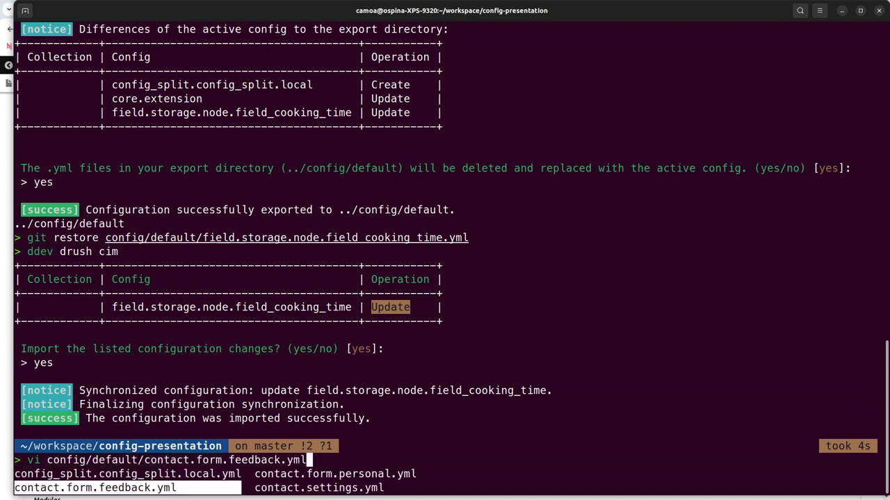
key(shift+Tab)
key(Return)
key(Return)
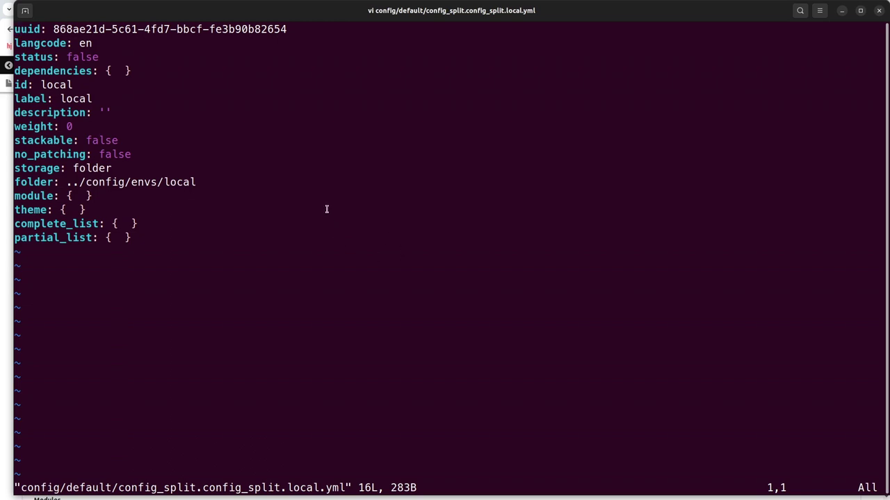
Replace the empty braces of partial_list with the indented list item "- system.performance", and save and close the file.
key(Down)
key(Down)
key(Down)
key(Down)
key(Down)
key(Down)
key(Down)
key(Down)
key(Down)
key(Down)
key(Down)
key(Down)
key(Down)
key(Down)
key(Down)
key(Up)
key(Down)
key(Right)
key(Right)
key(Right)
key(Right)
key(Right)
key(Right)
key(Right)
key(Right)
key(Right)
key(Right)
key(Right)
key(Right)
key(Right)
key(Right)
key(Right)
key(Right)
key(Right)
key(a)
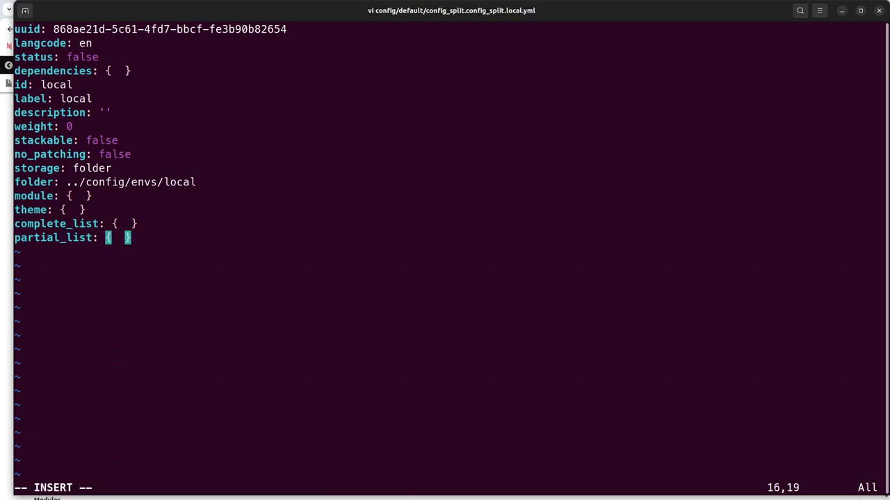
key(BackSpace)
key(BackSpace)
key(BackSpace)
key(BackSpace)
key(BackSpace)
key(Return)
text(- s)
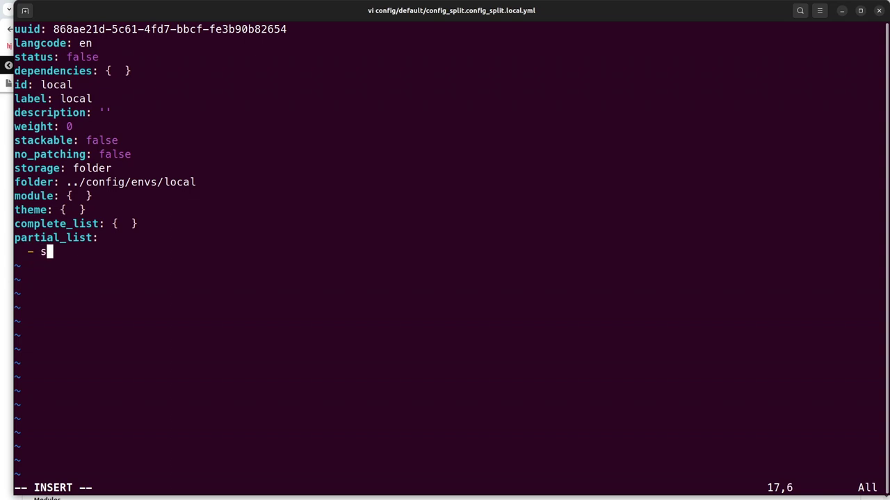
text(ystem.perf)
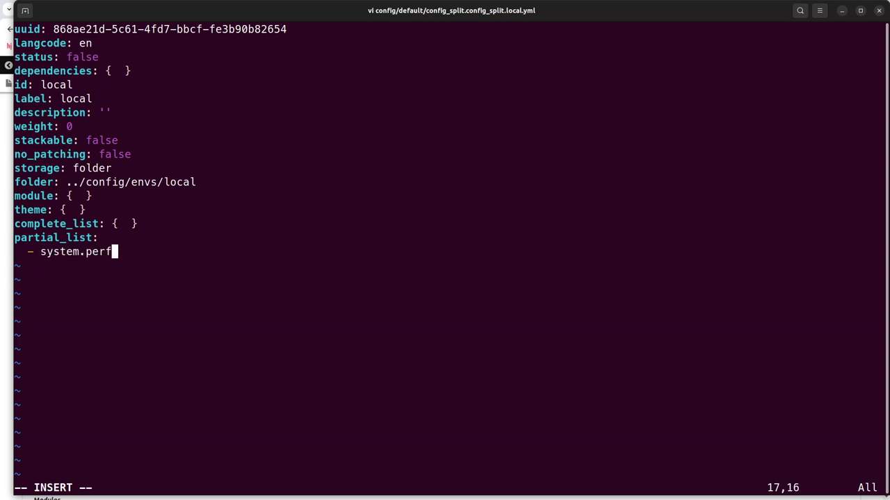
text(ormance)
key(Escape)
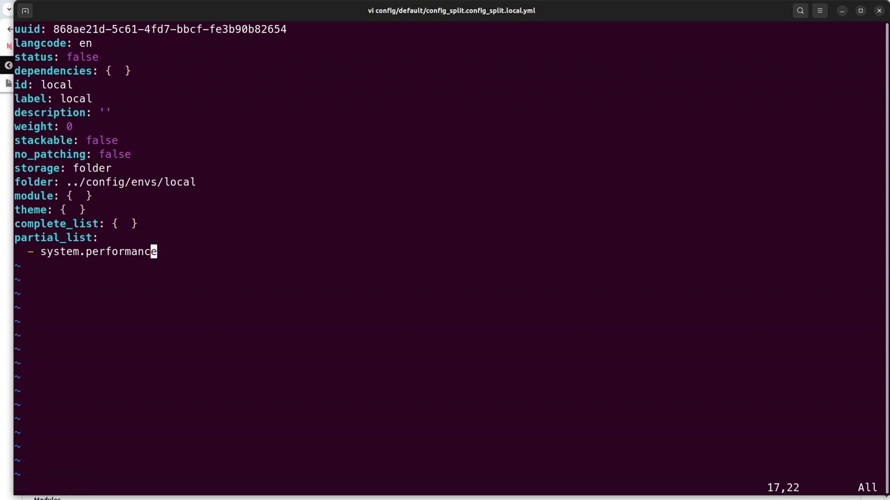
text(:wq)
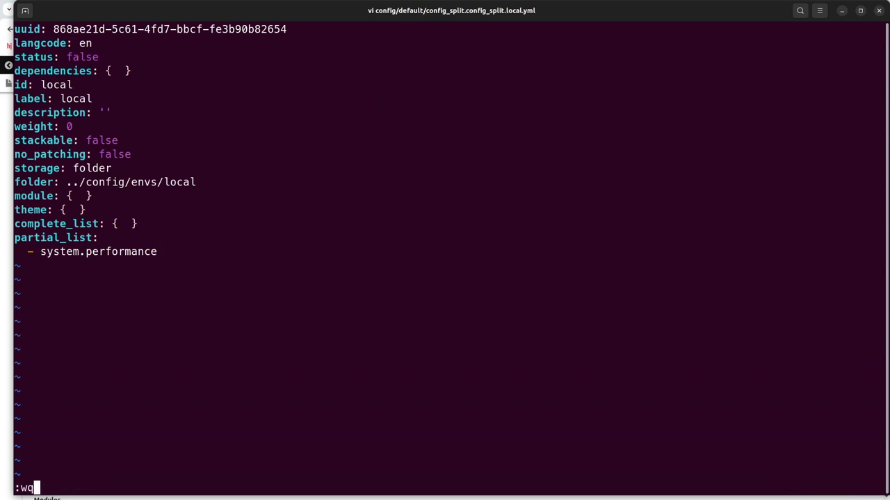
key(Return)
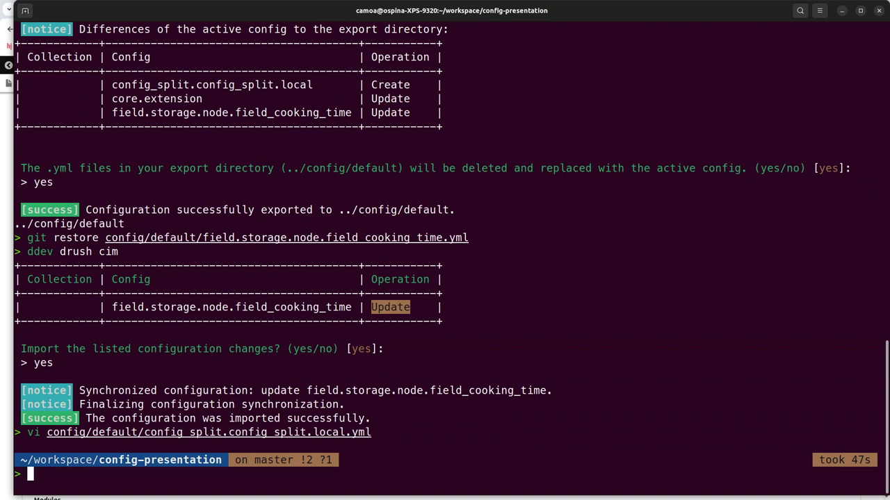
Import the edited config_split.config_split.local configuration with ddev drush cim, answering yes.
key(Up)
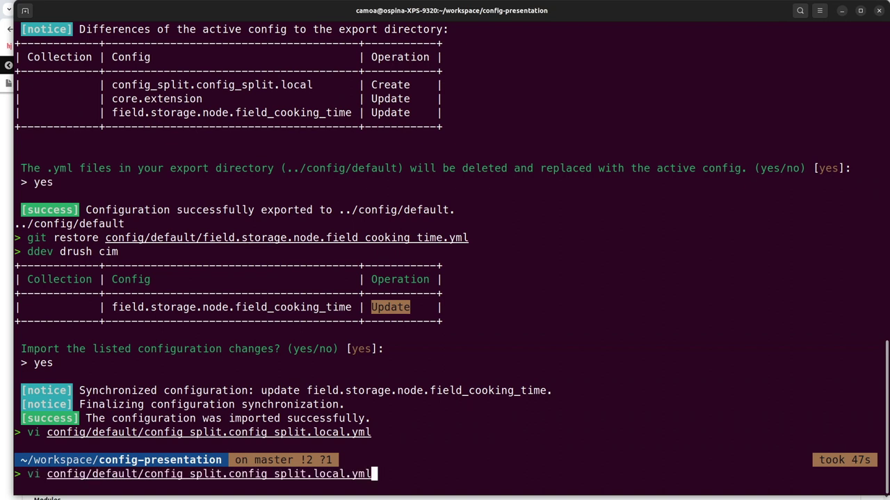
key(Up)
key(BackSpace)
text(m)
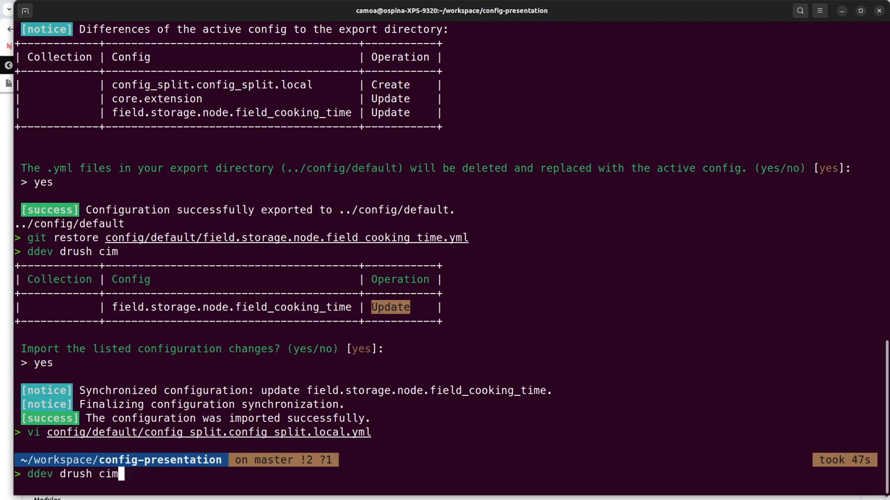
key(Return)
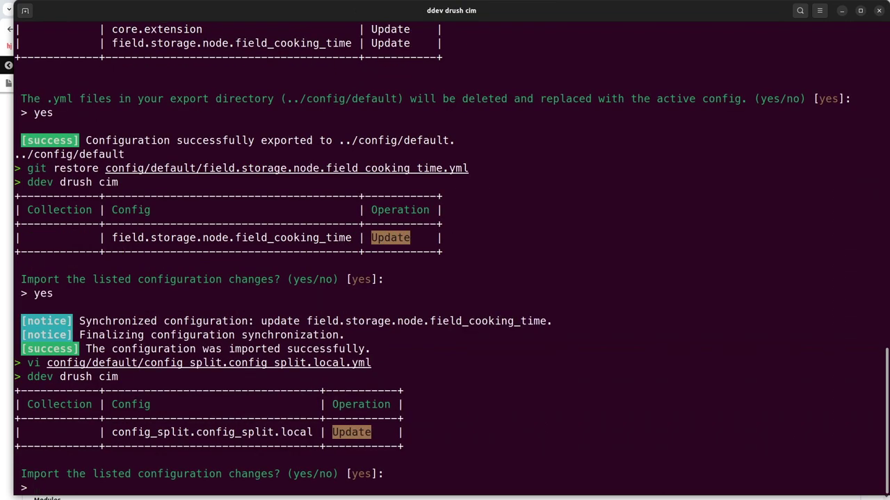
text(yes)
key(Return)
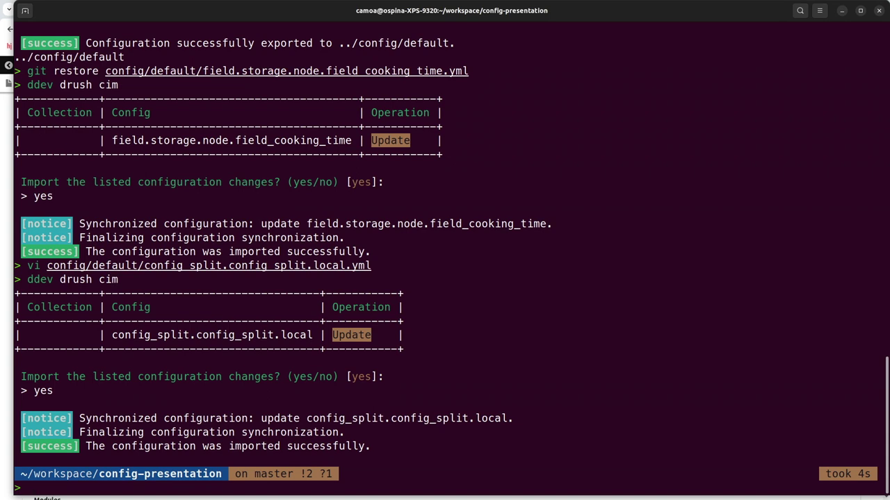
Open web/sites/default/settings.local.php in vi to examine the status override for the local split.
text(vi )
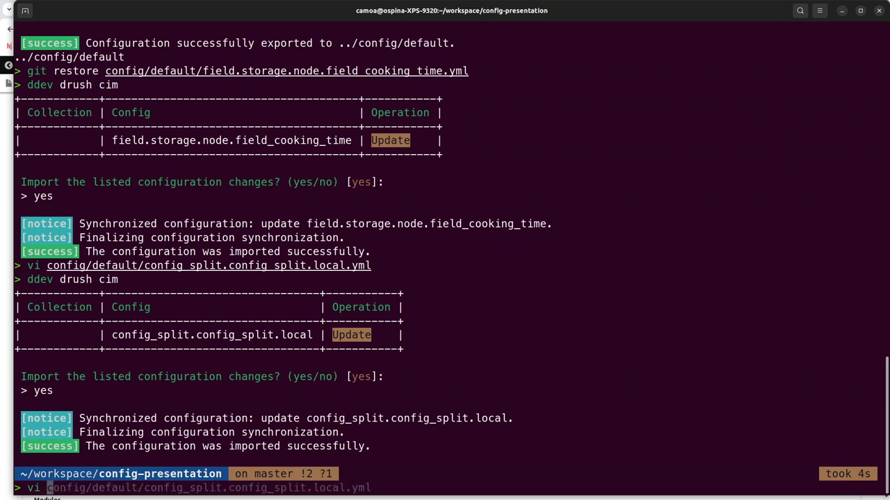
text(web/def)
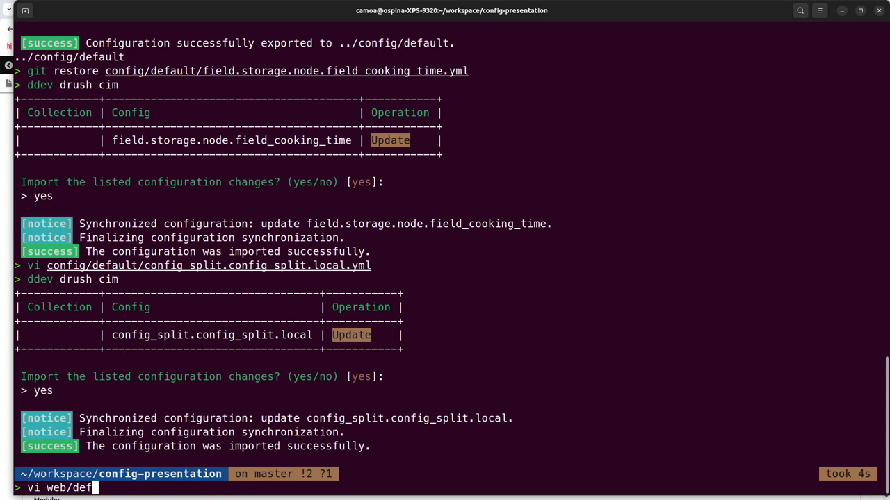
key(BackSpace)
key(BackSpace)
key(BackSpace)
text(s)
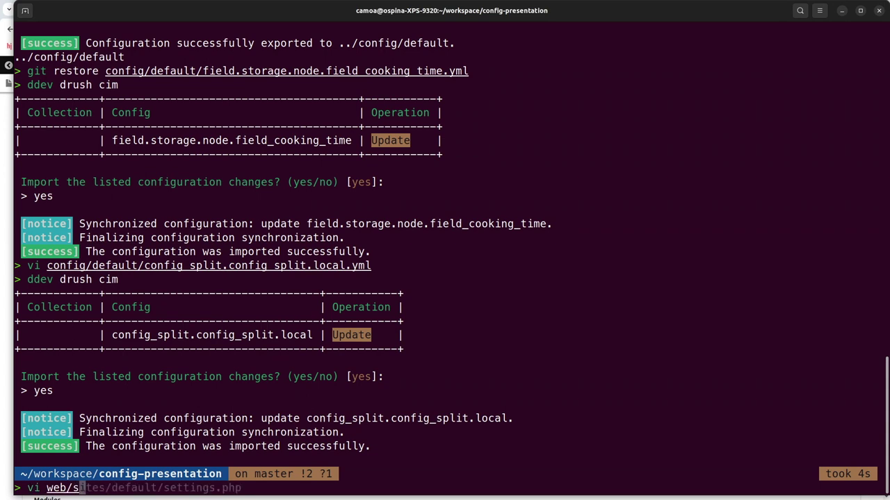
text(ites/default/)
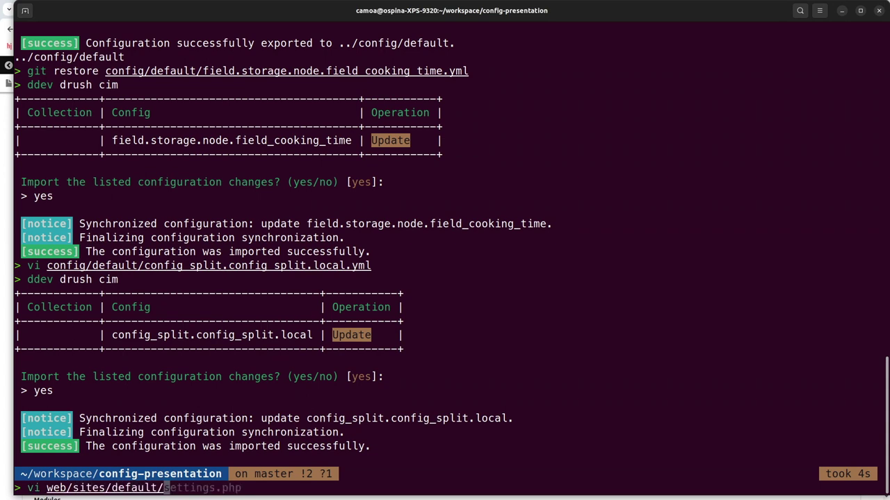
text(settings.)
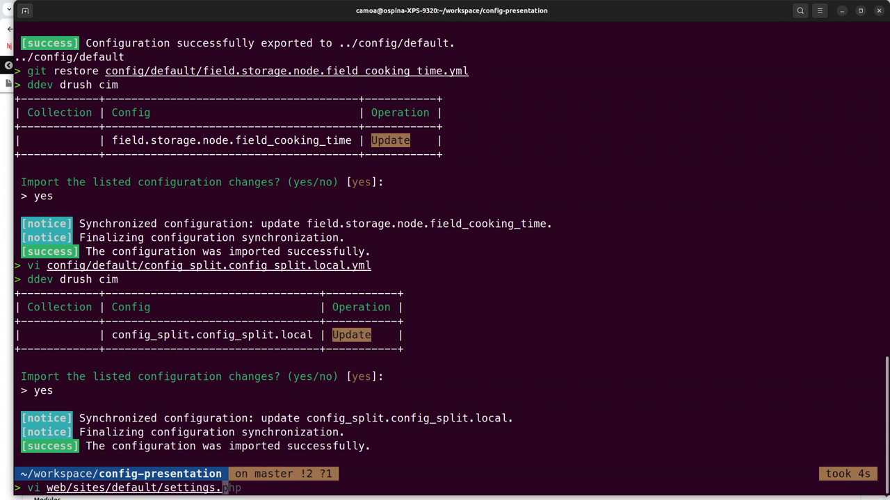
text(local.php)
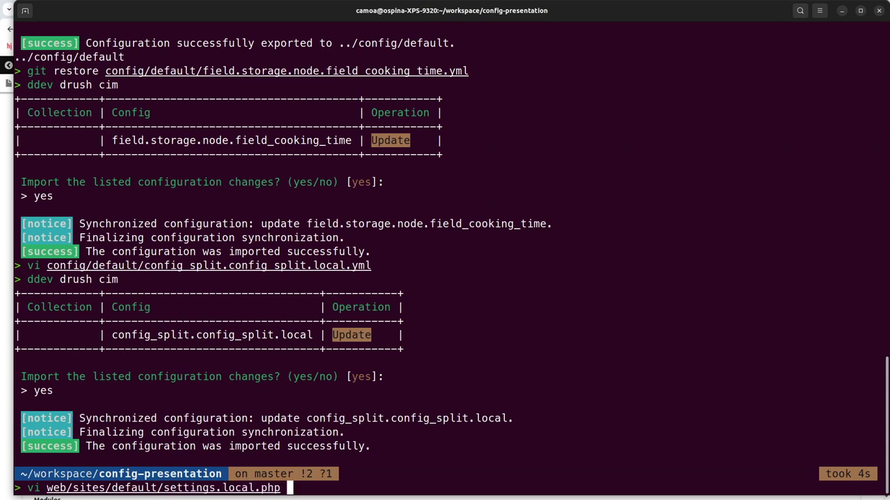
key(Return)
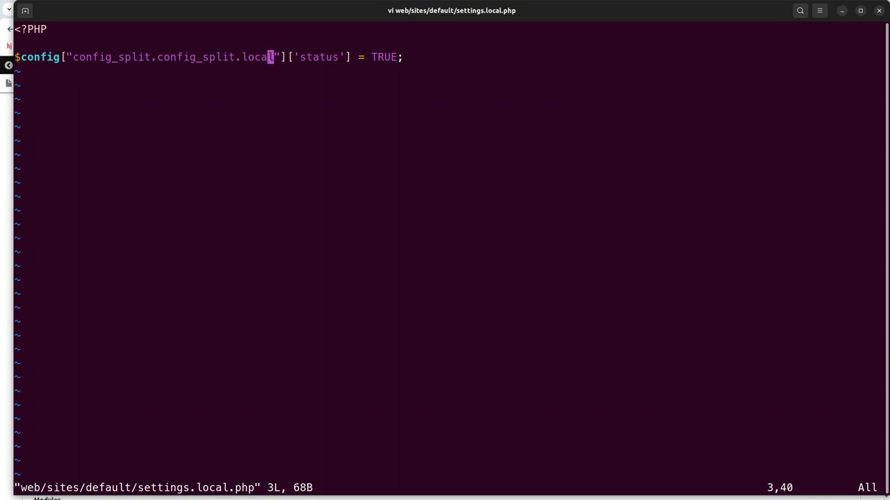
Switch to the browser, return to the Configuration Split setting list and reload it to check the local split's current and default status.
key(alt+Tab)
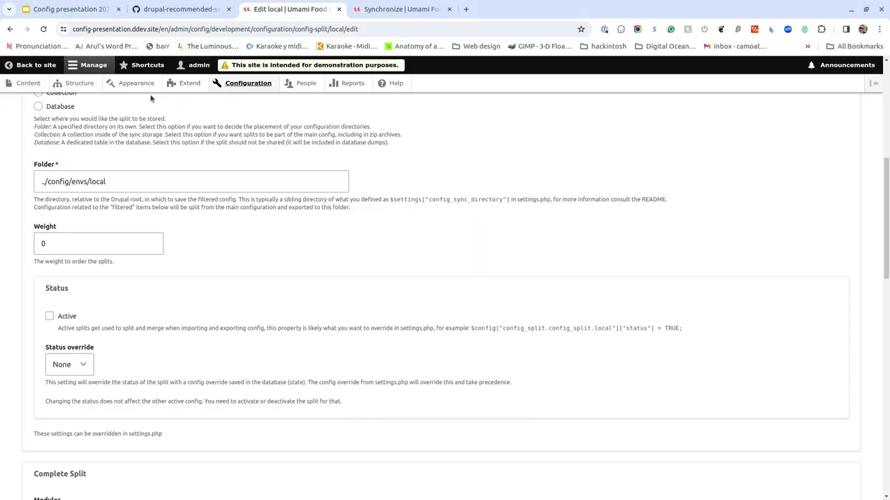
click(10, 29)
click(11, 30)
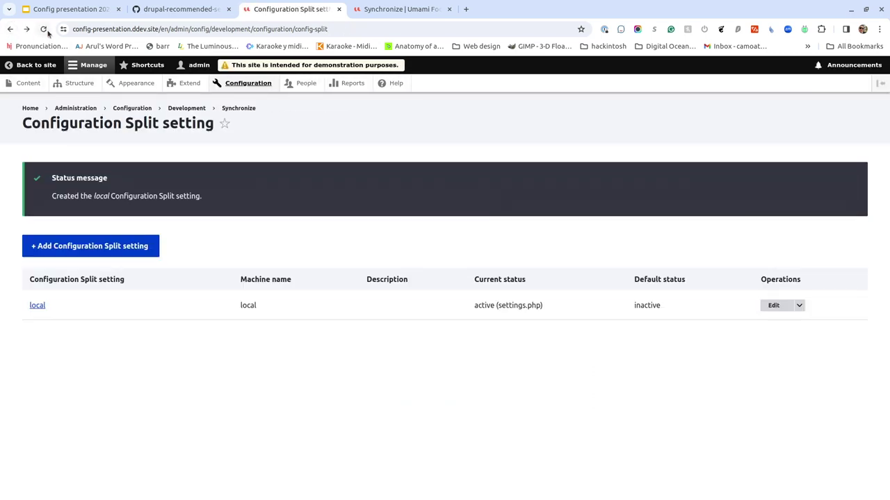
click(44, 29)
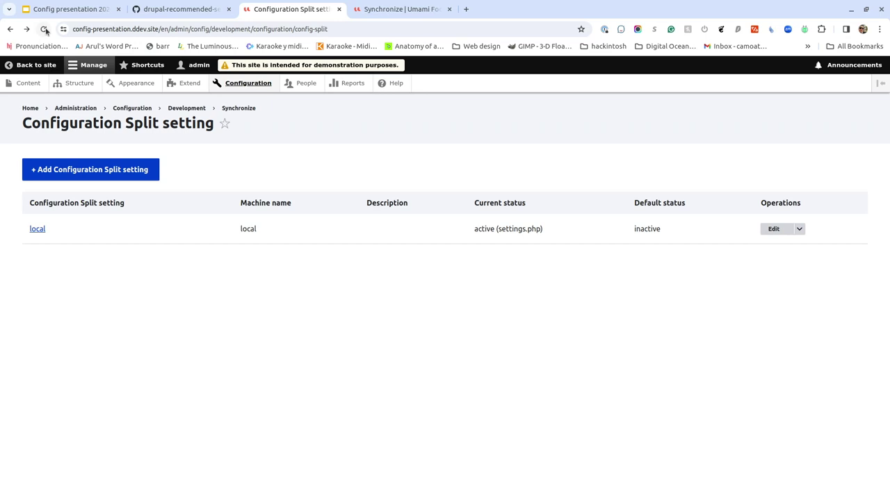
click(44, 30)
Return to the terminal, close settings.local.php without changes and list the contents of config/envs/local.
key(alt+Tab)
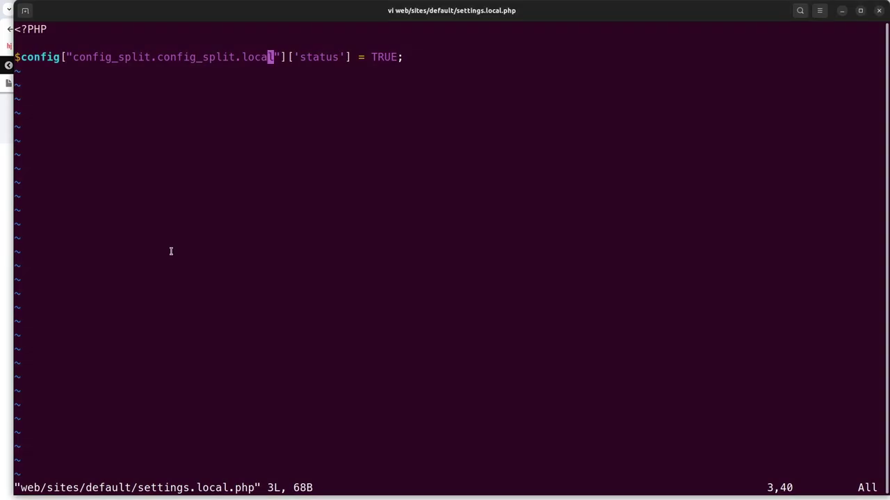
text(:q)
key(Return)
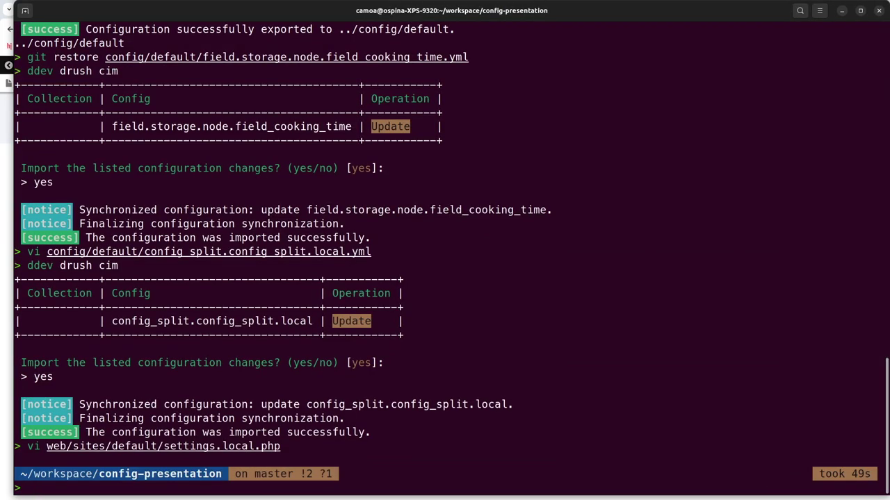
text(ls co)
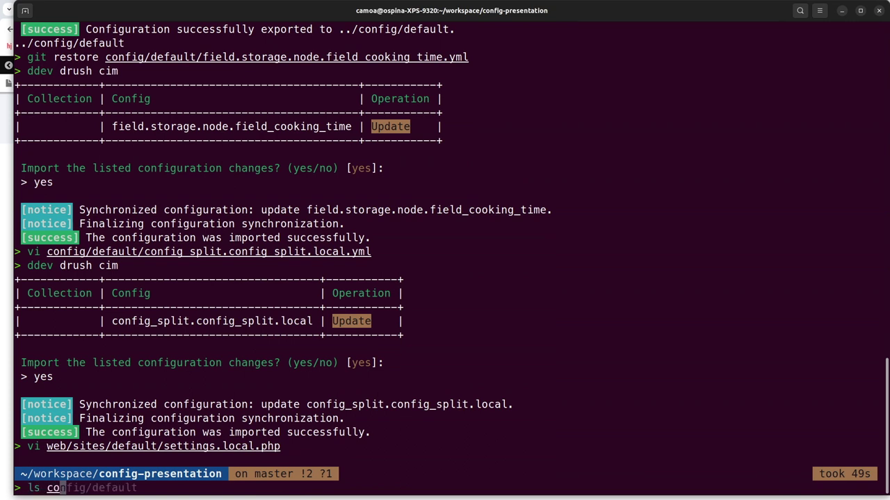
key(Tab)
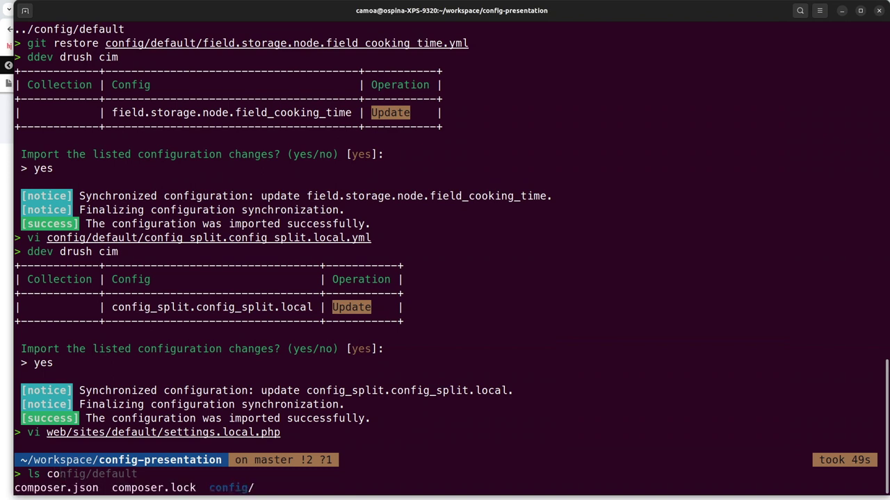
text(nfig/e)
key(Tab)
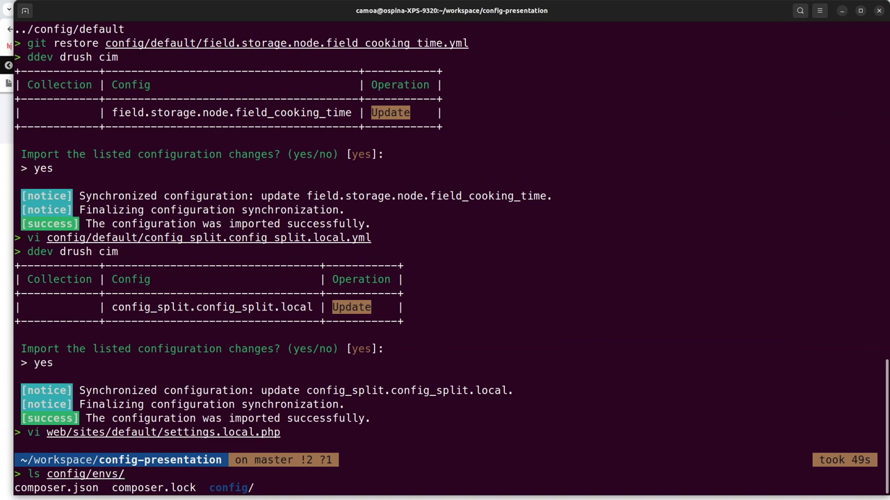
text(l)
key(Tab)
key(BackSpace)
key(Return)
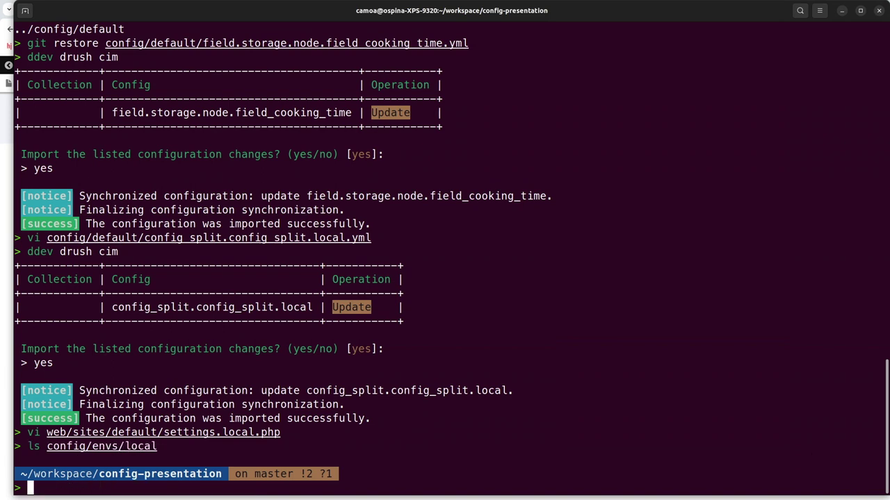
In the browser, open the Performance configuration and set the browser and proxy cache maximum age to <no caching>.
key(alt+Tab)
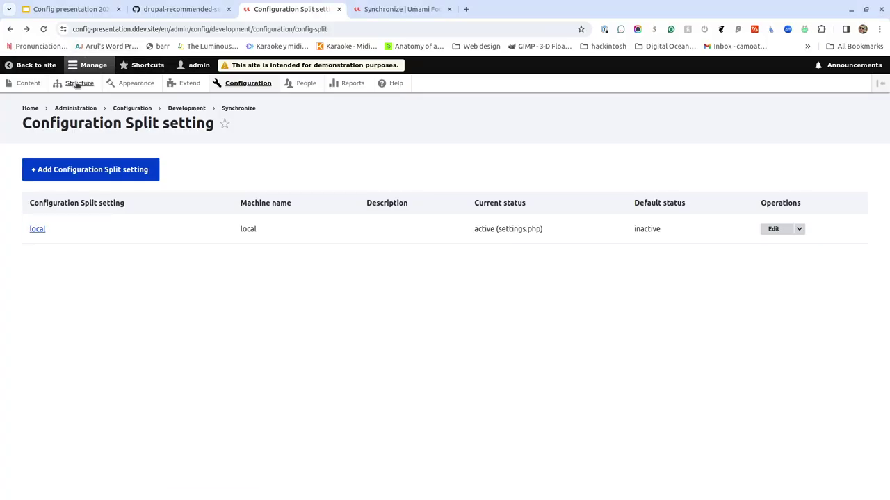
click(256, 84)
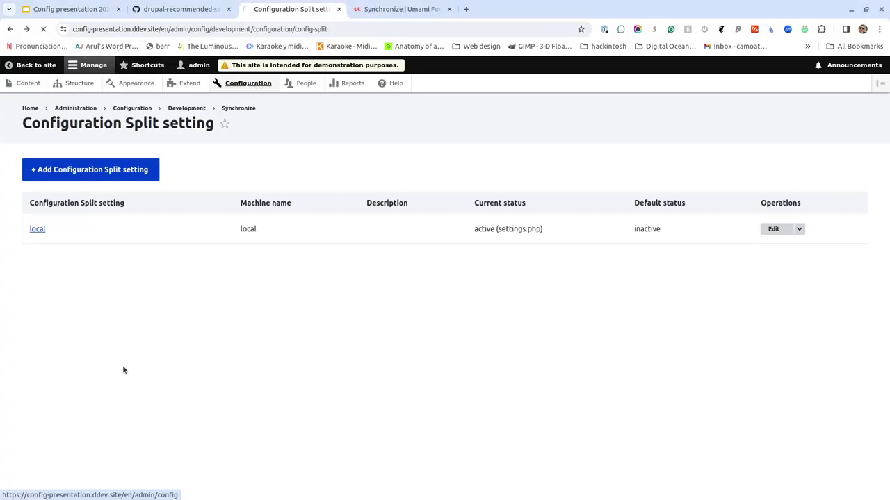
click(65, 383)
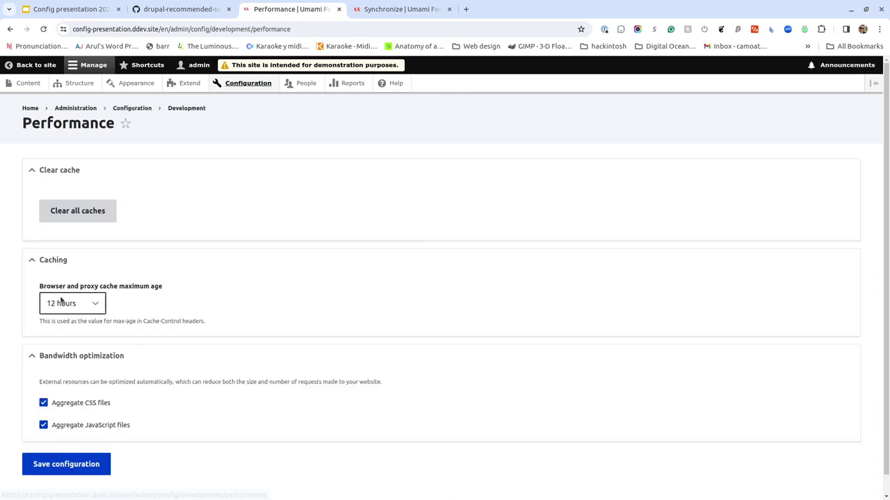
click(67, 303)
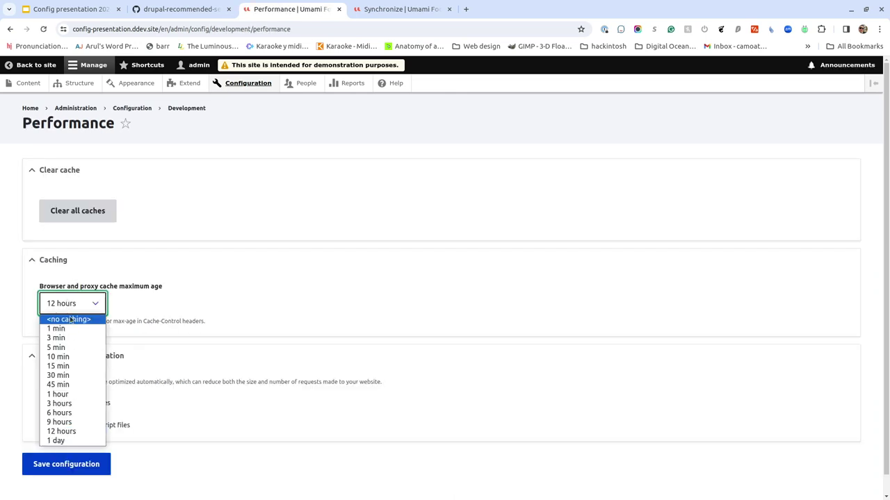
click(70, 319)
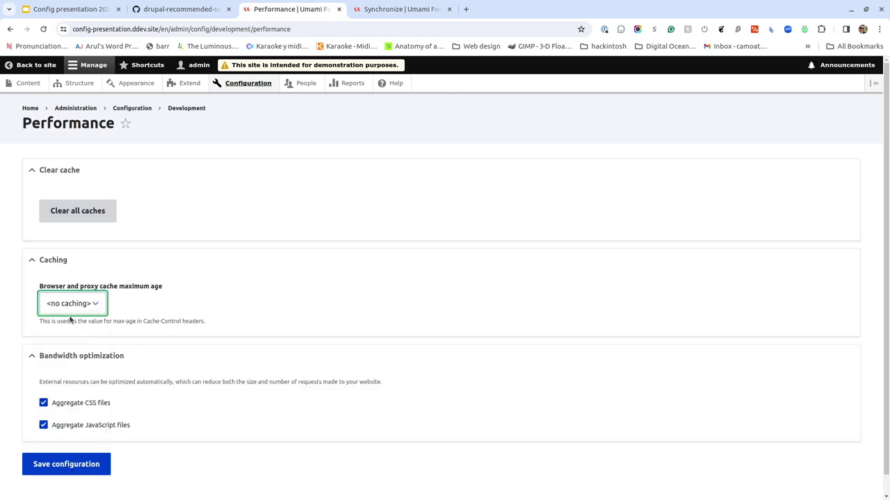
Disable aggregation of CSS and JavaScript files and save the performance configuration.
click(43, 403)
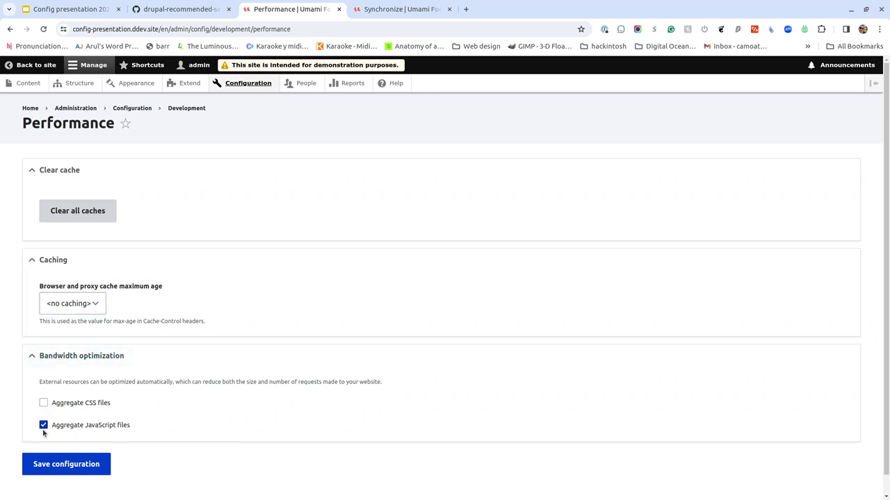
click(43, 426)
click(65, 467)
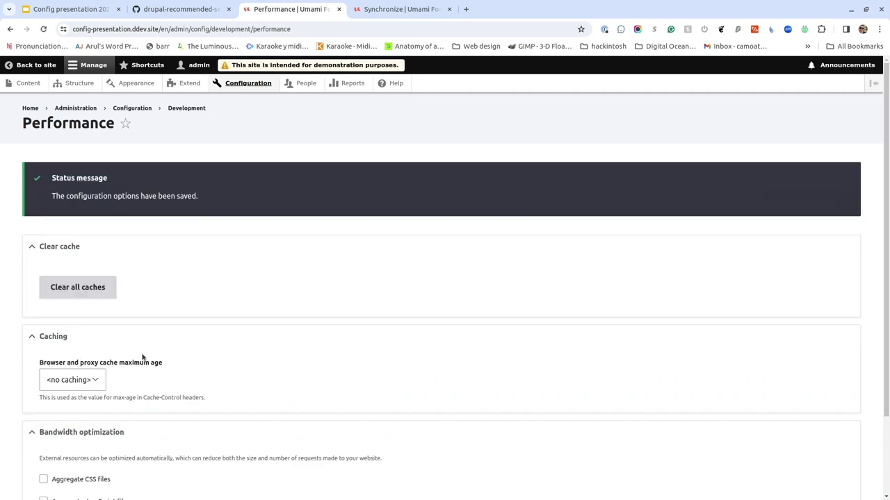
scroll(144, 359, down, 3)
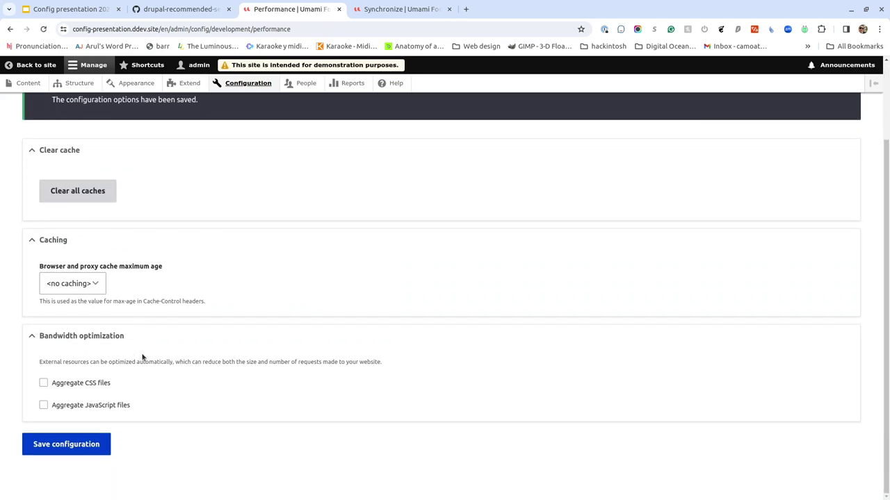
Switch to the terminal and export the active configuration with ddev drush cex.
key(alt+Tab)
key(Up)
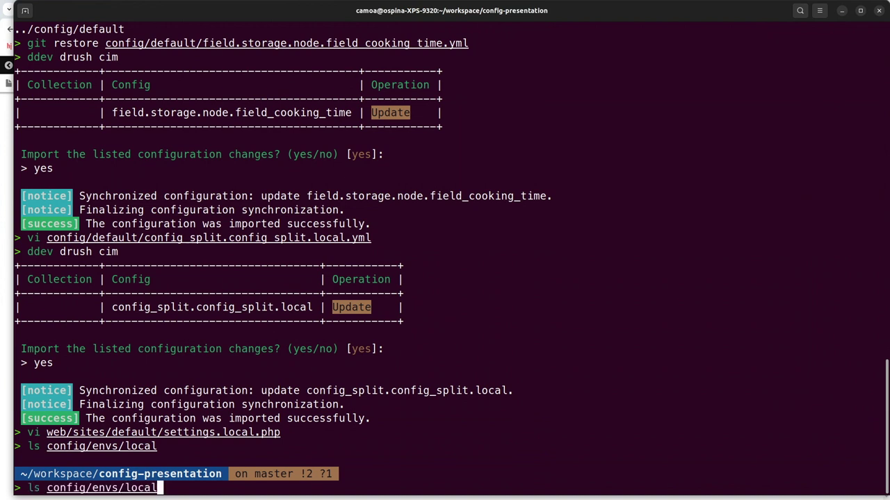
key(Up)
key(Up)
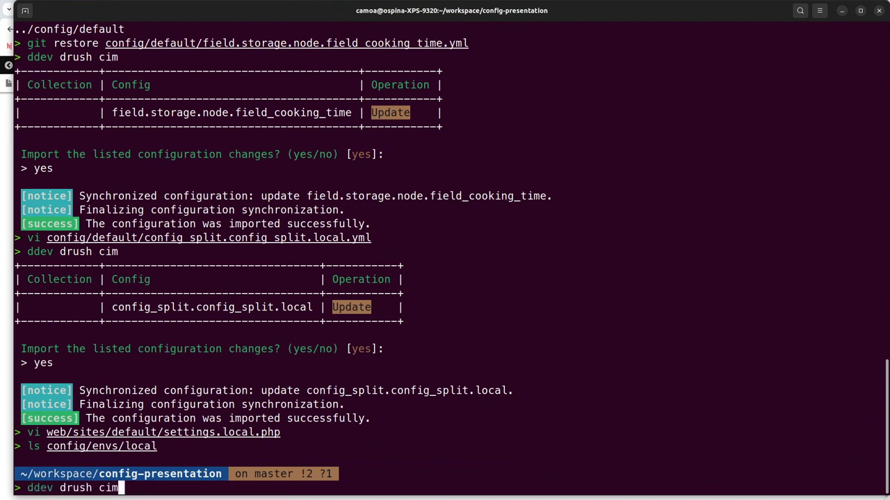
key(BackSpace)
key(BackSpace)
key(BackSpace)
text(cex)
key(Return)
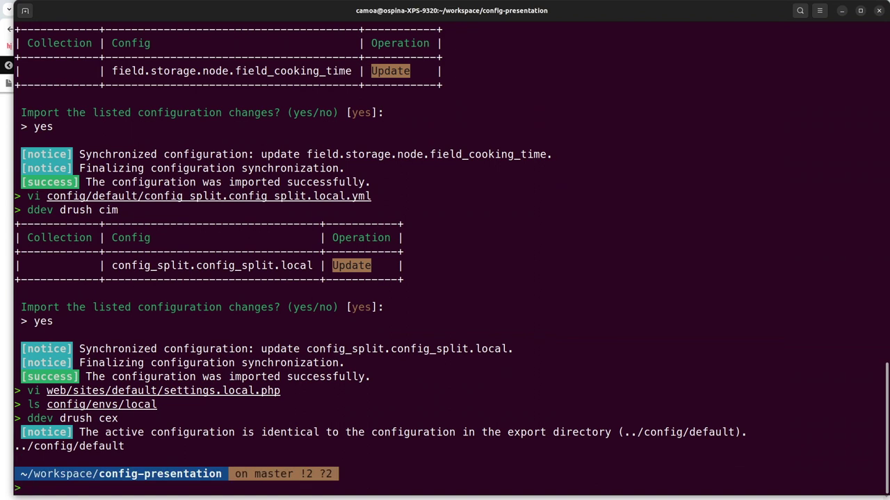
List the contents of config/envs/local to check which files the export wrote for the local split.
text(ls)
key(Right)
key(Return)
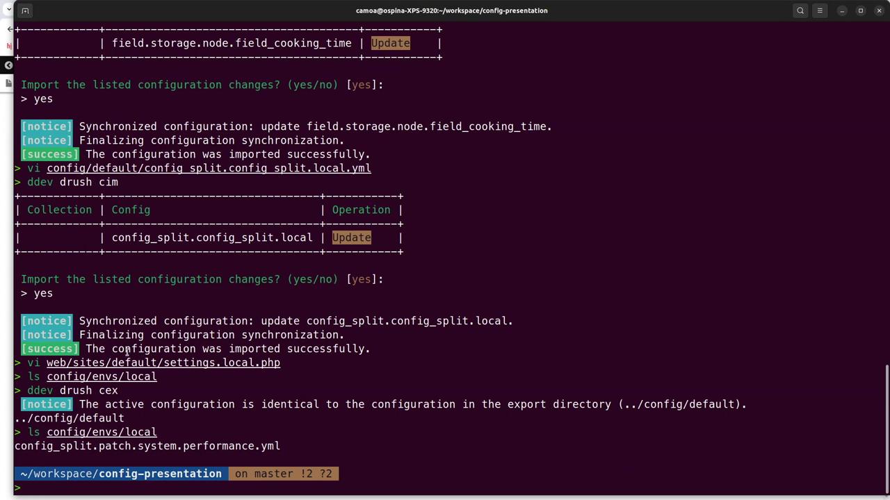
Enter a cat command for a system configuration file in config/default, declining the full list of completion possibilities.
text(l)
key(BackSpace)
text(cat coinf)
key(BackSpace)
key(BackSpace)
key(BackSpace)
key(BackSpace)
key(BackSpace)
text(co)
key(Tab)
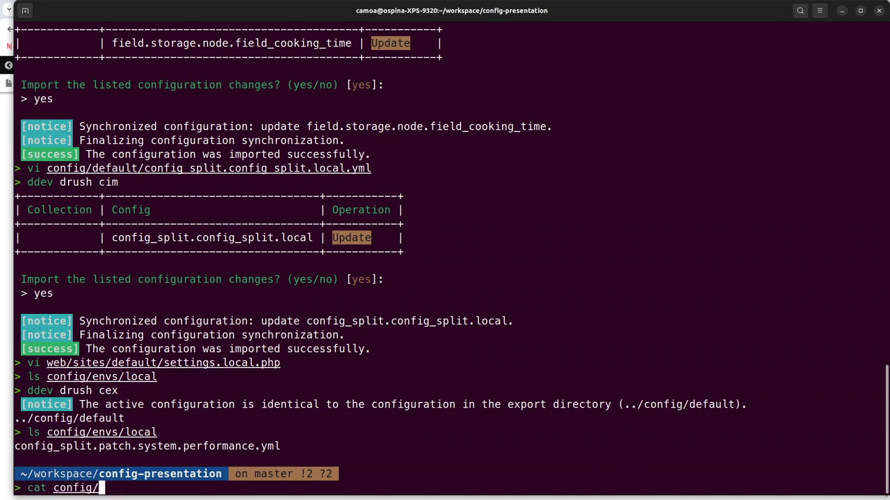
text(d)
key(Tab)
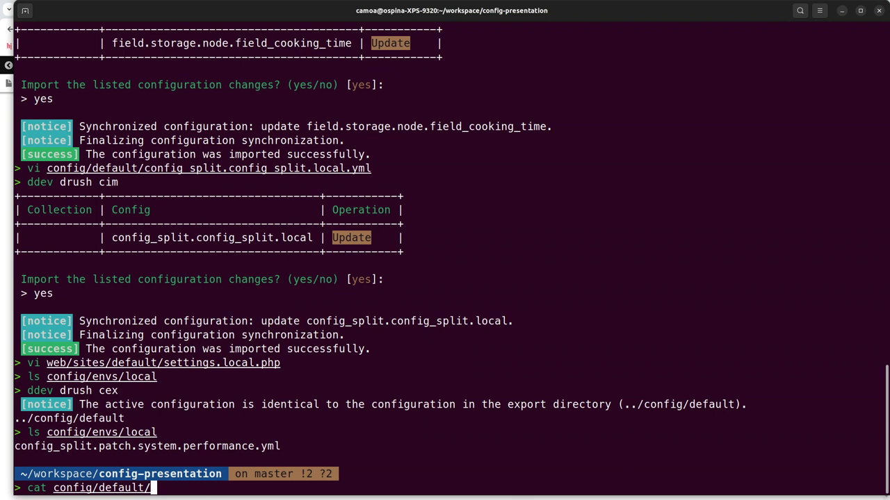
text(system.)
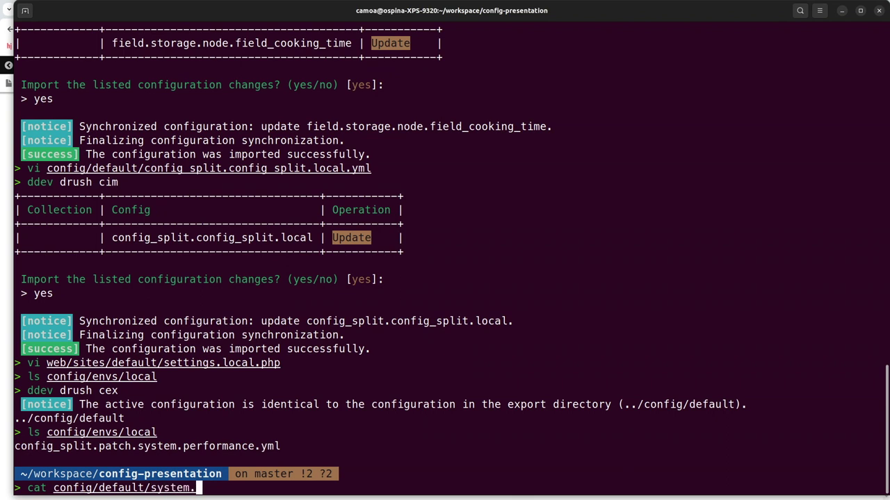
text([)
key(Tab)
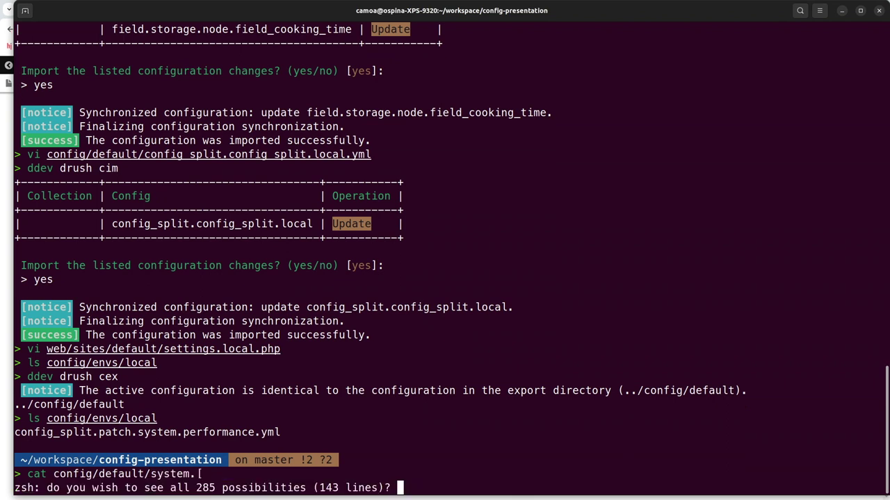
key(n)
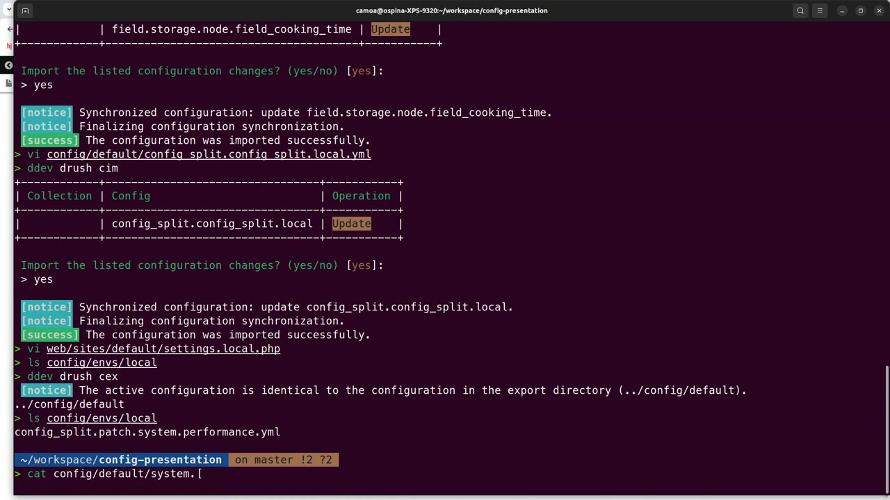